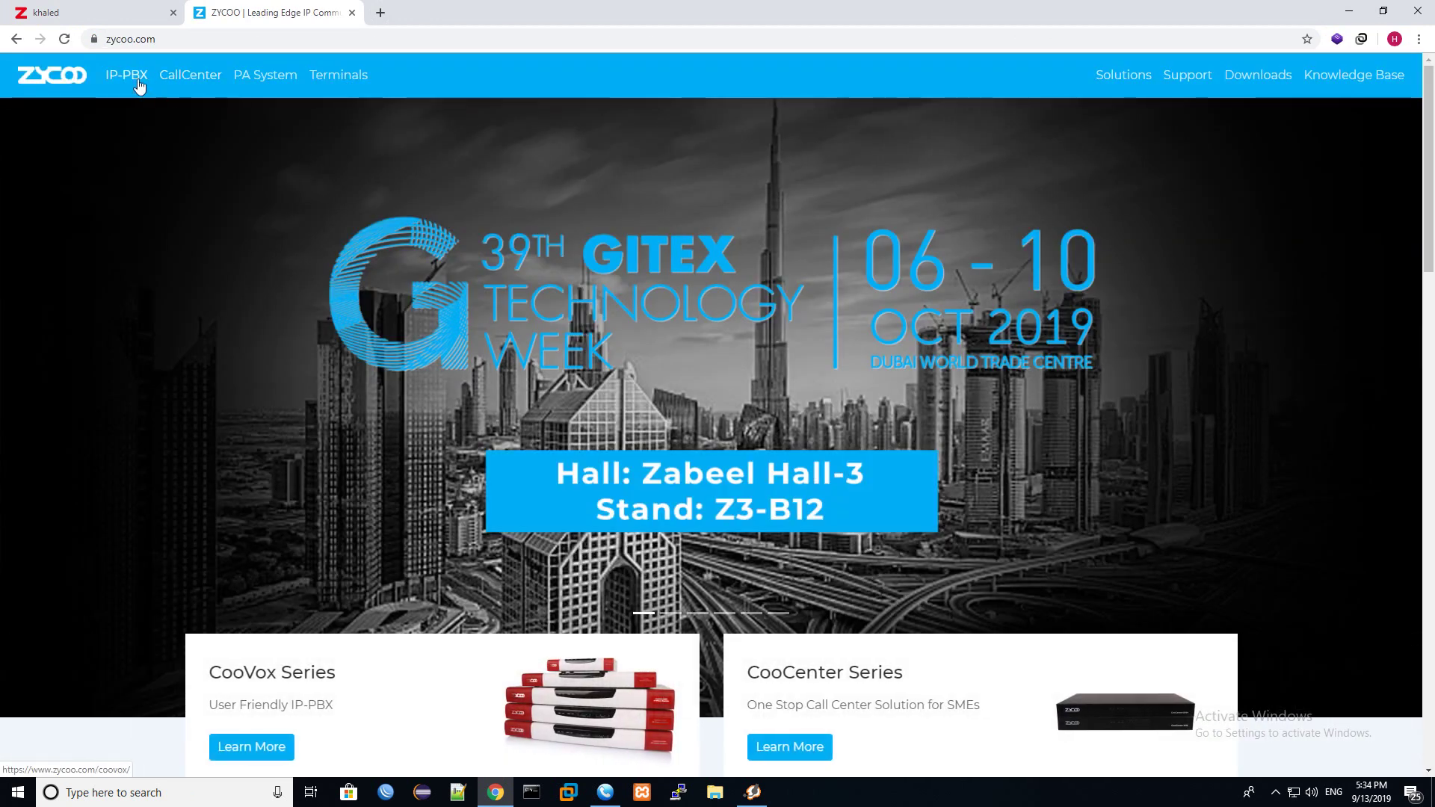
Open the CooVox IP-PBX page and scroll to Modular Design, showing the 4GSM, 4BRI, 4FXO and 4FXS modules.
{"action": "left_click", "coordinate": [126, 75]}
{"action": "scroll", "coordinate": [625, 382], "scroll_direction": "down", "scroll_amount": 20}
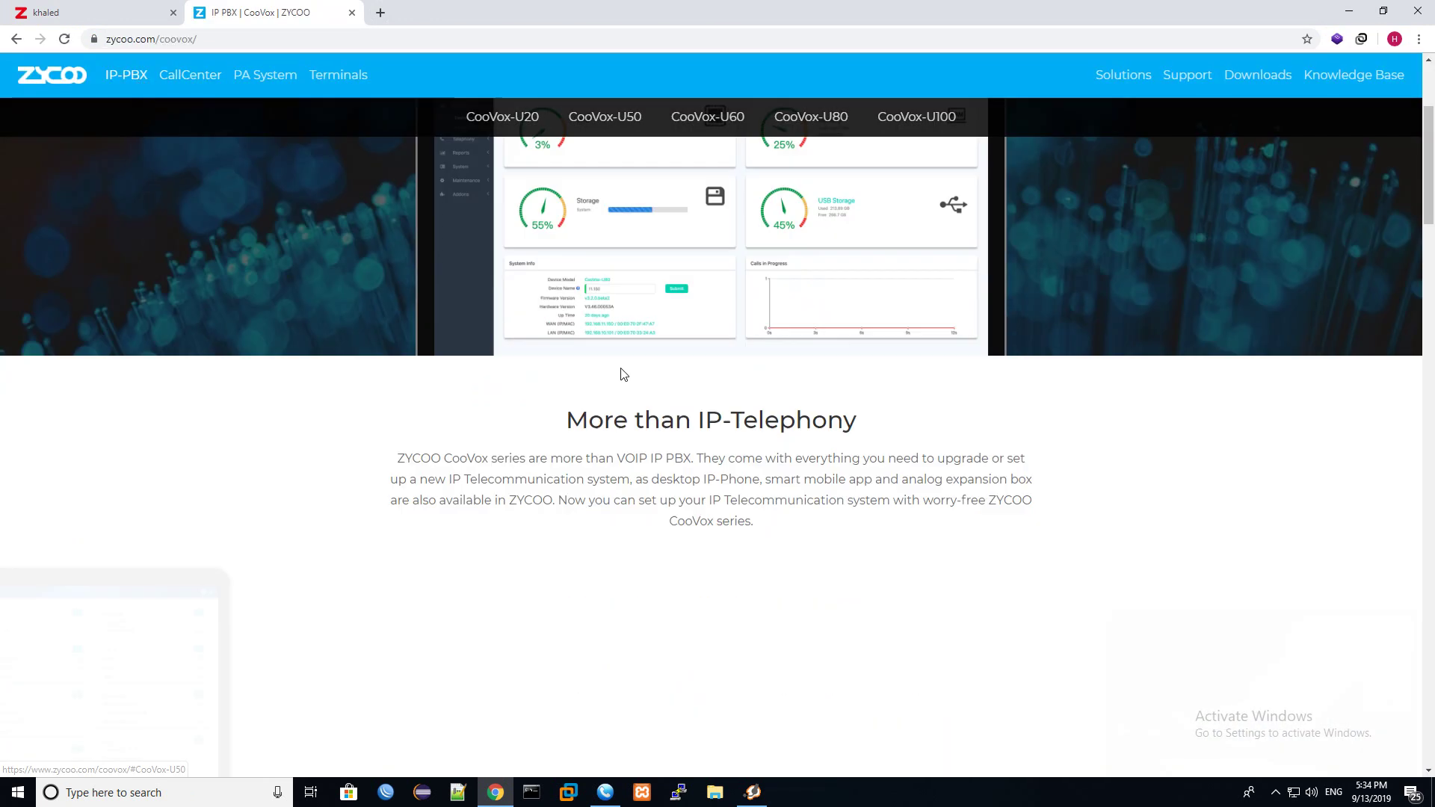
{"action": "scroll", "coordinate": [646, 423], "scroll_direction": "down", "scroll_amount": 6}
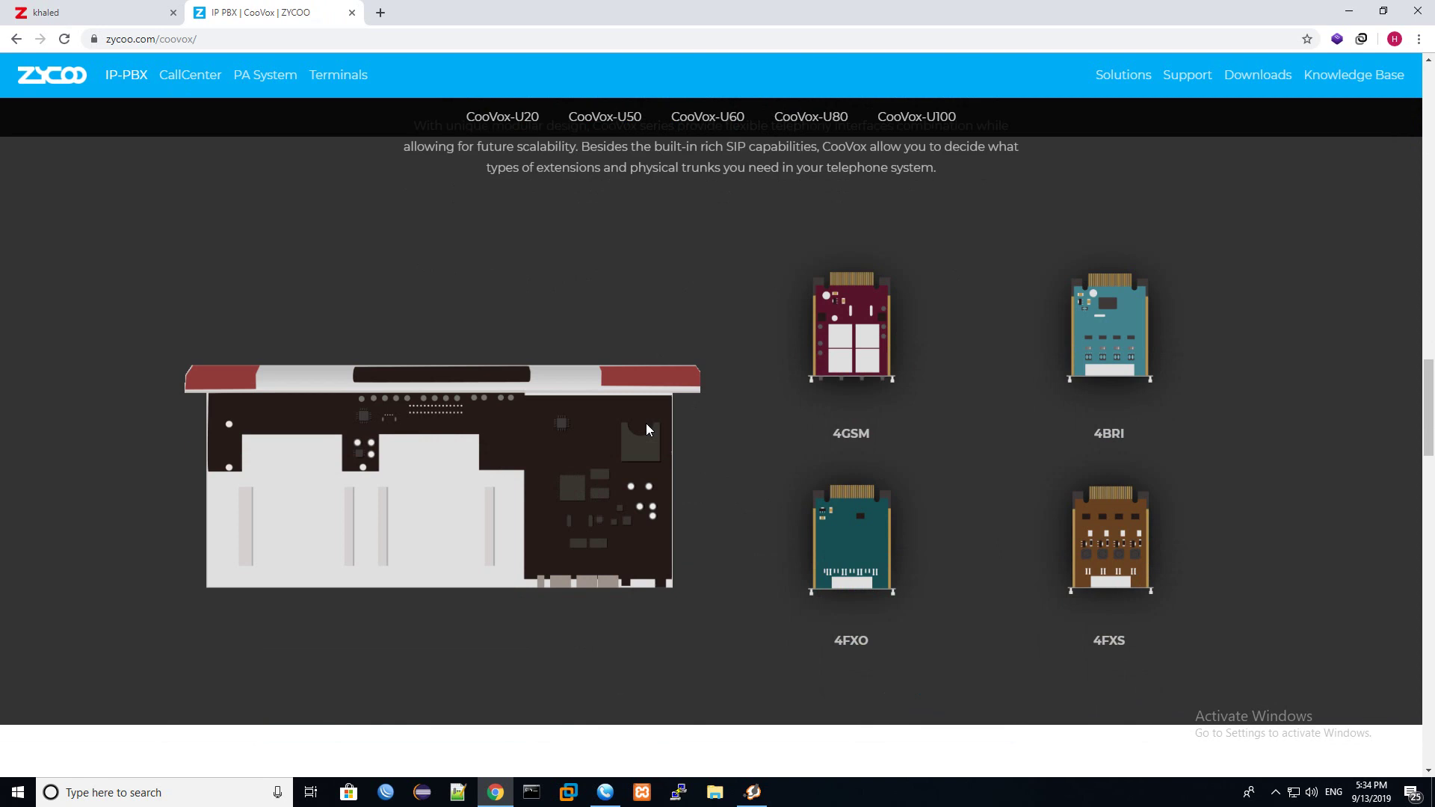
{"action": "scroll", "coordinate": [552, 427], "scroll_direction": "up", "scroll_amount": 2}
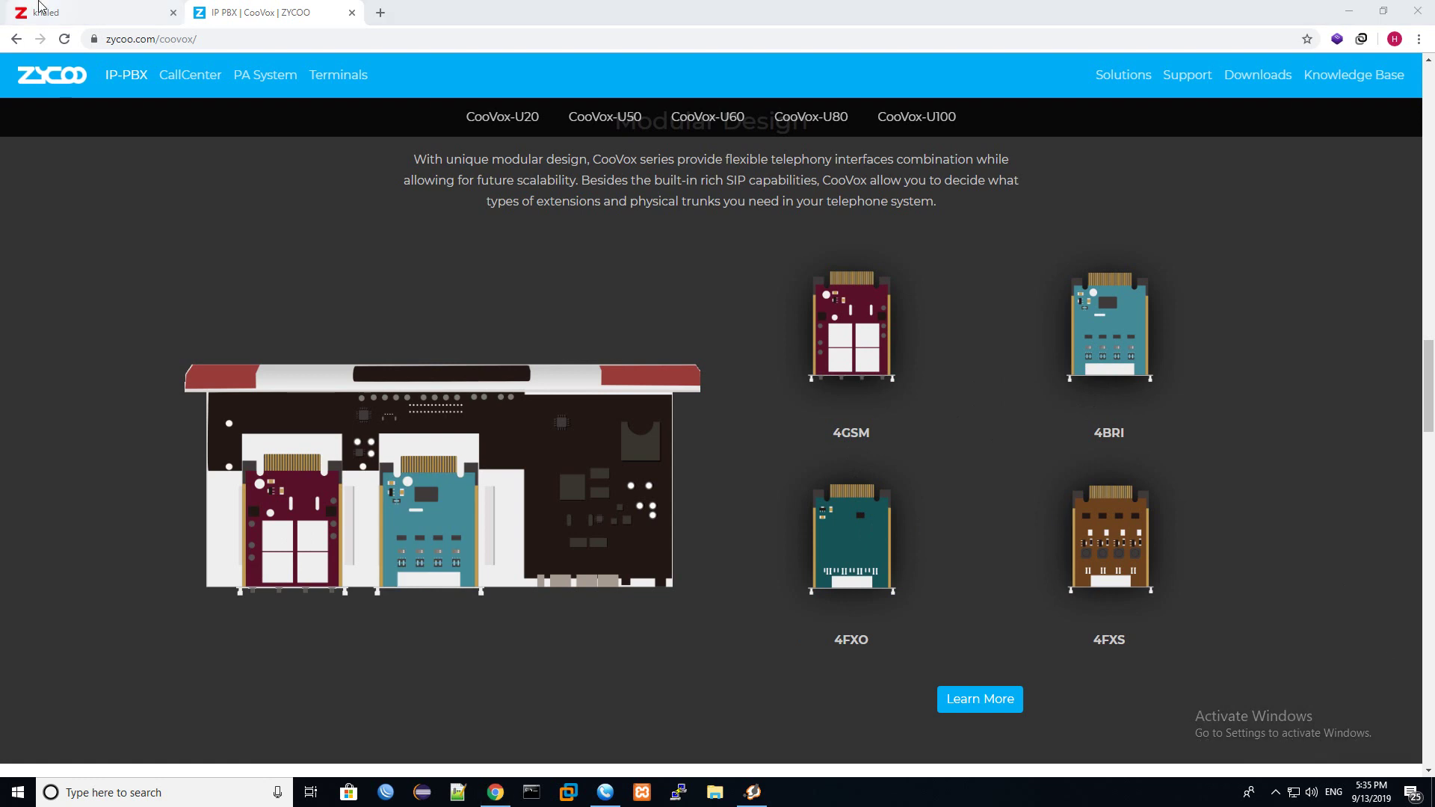
In the admin, show the Switchboard Trunks status listing FXO ports 1–4 as Disconnected and Idle.
{"action": "key", "text": "ctrl+Tab"}
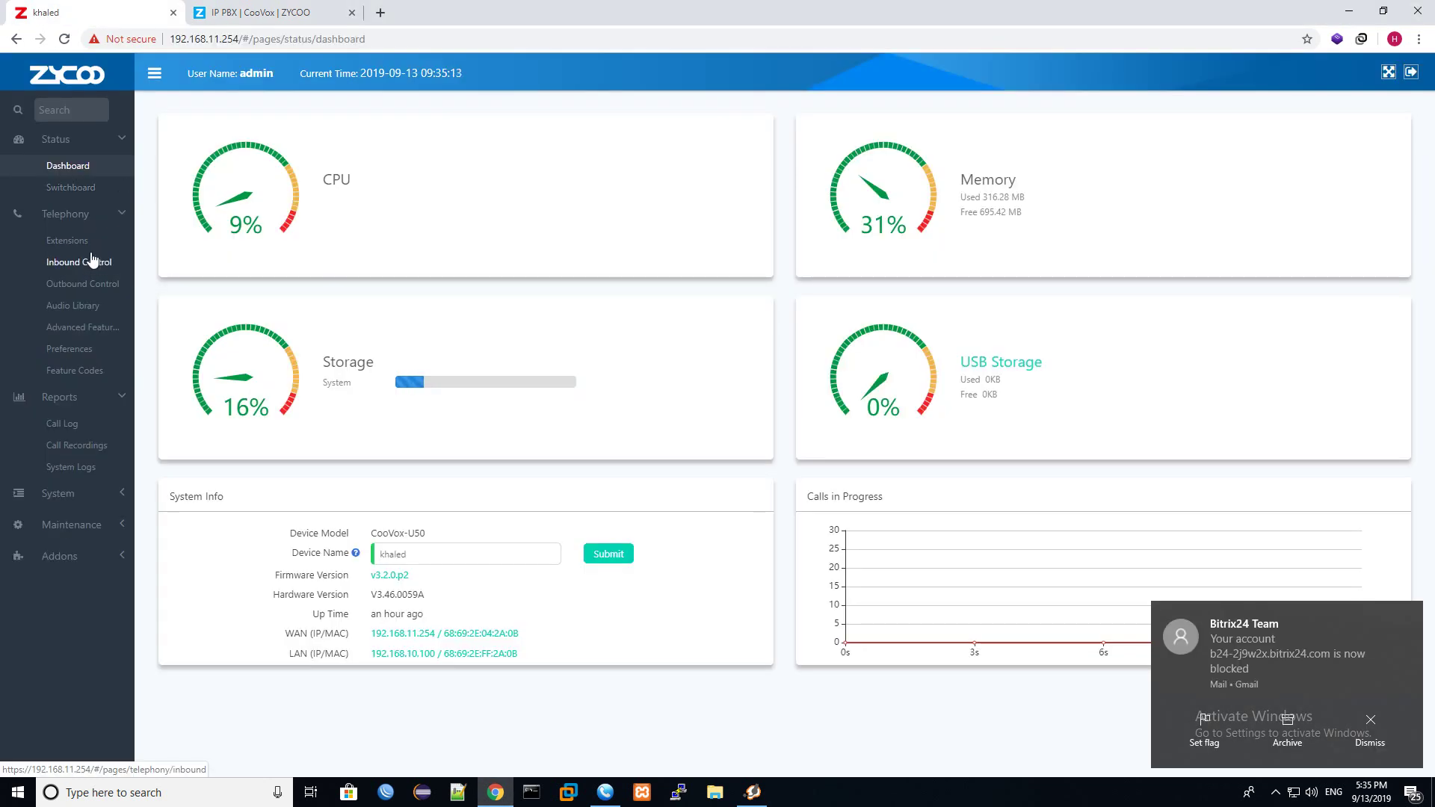
{"action": "left_click", "coordinate": [92, 281]}
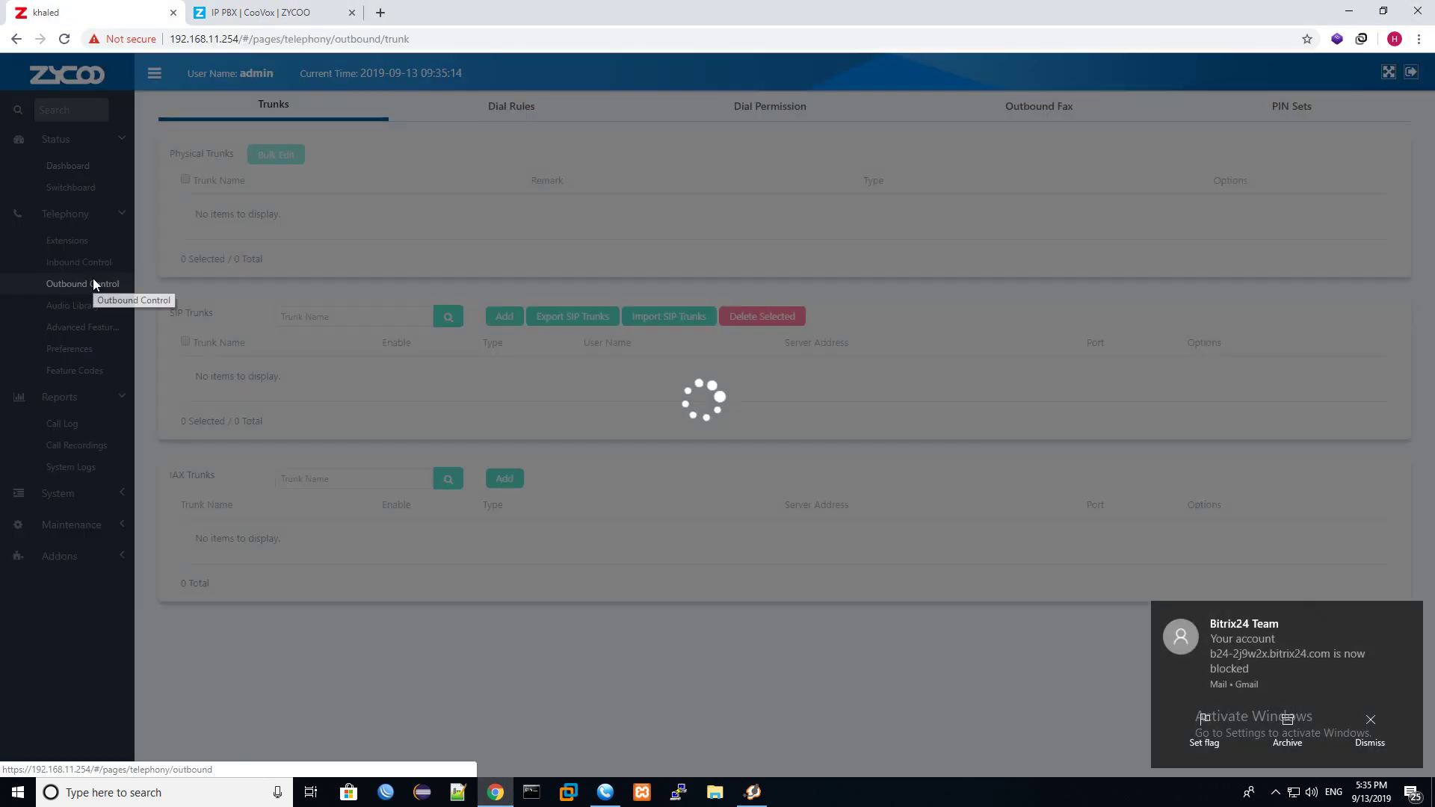
{"action": "left_click", "coordinate": [75, 189]}
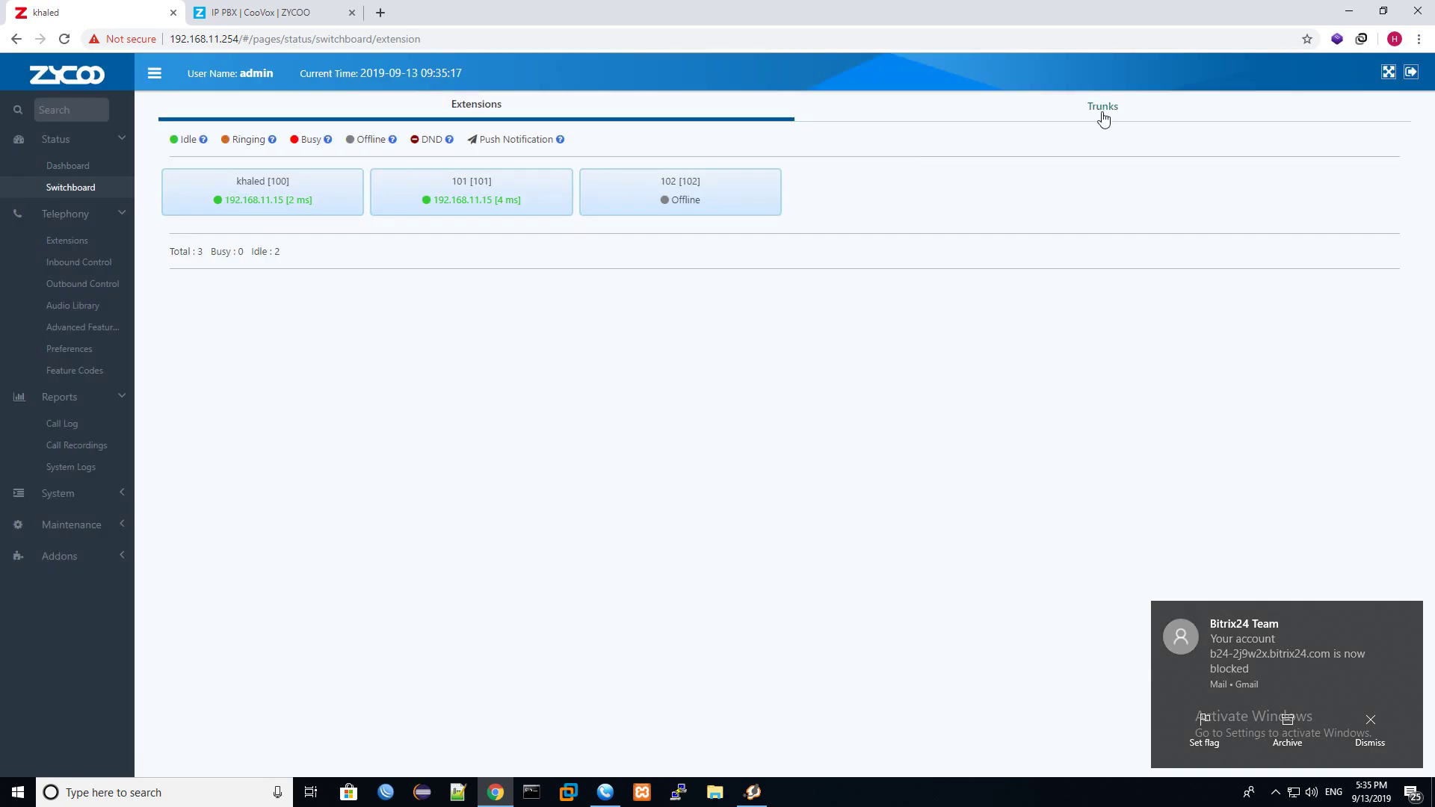
{"action": "left_click", "coordinate": [1106, 104]}
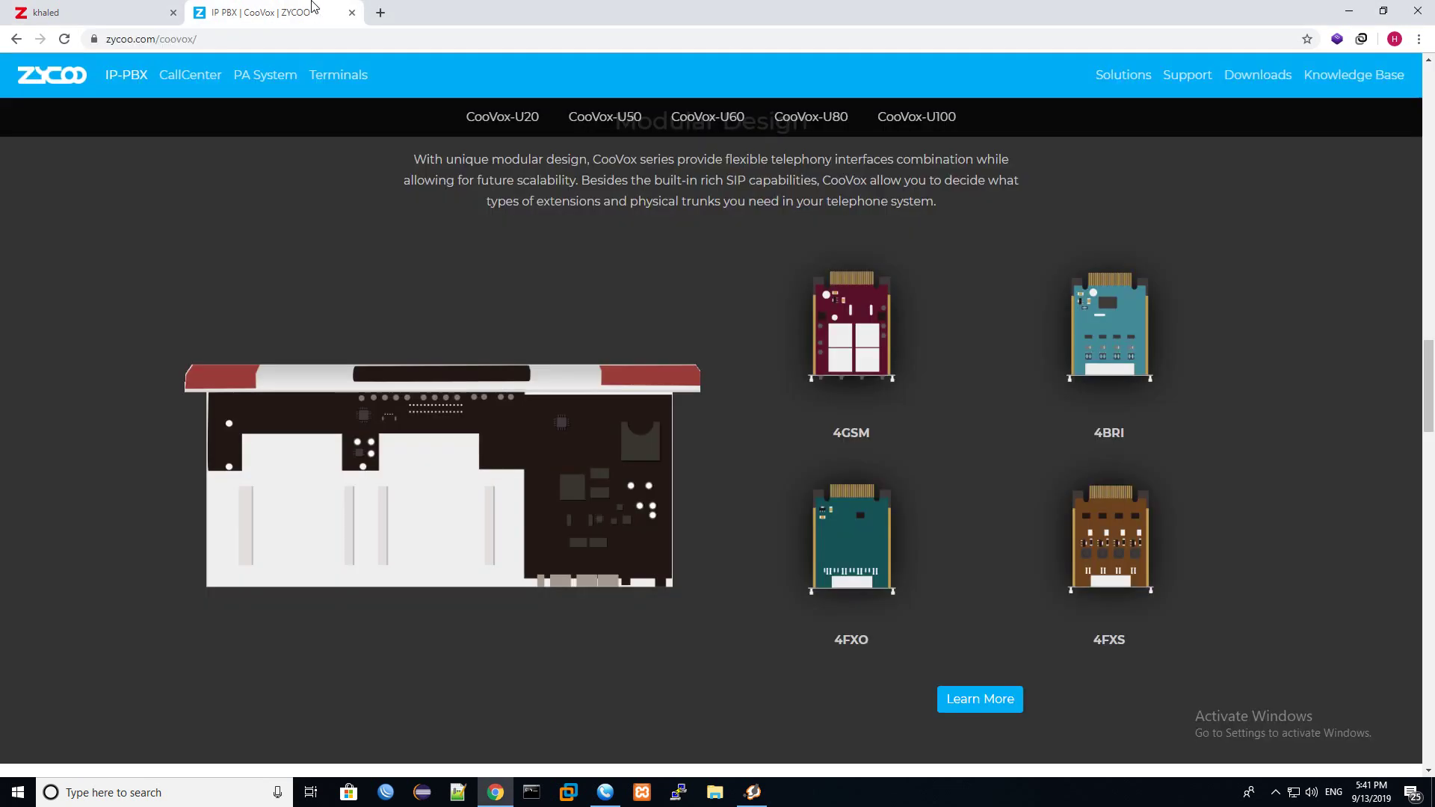
Recheck the analog lines: port 1 now reads Connected while ports 2–4 stay Disconnected.
{"action": "left_click", "coordinate": [314, 10]}
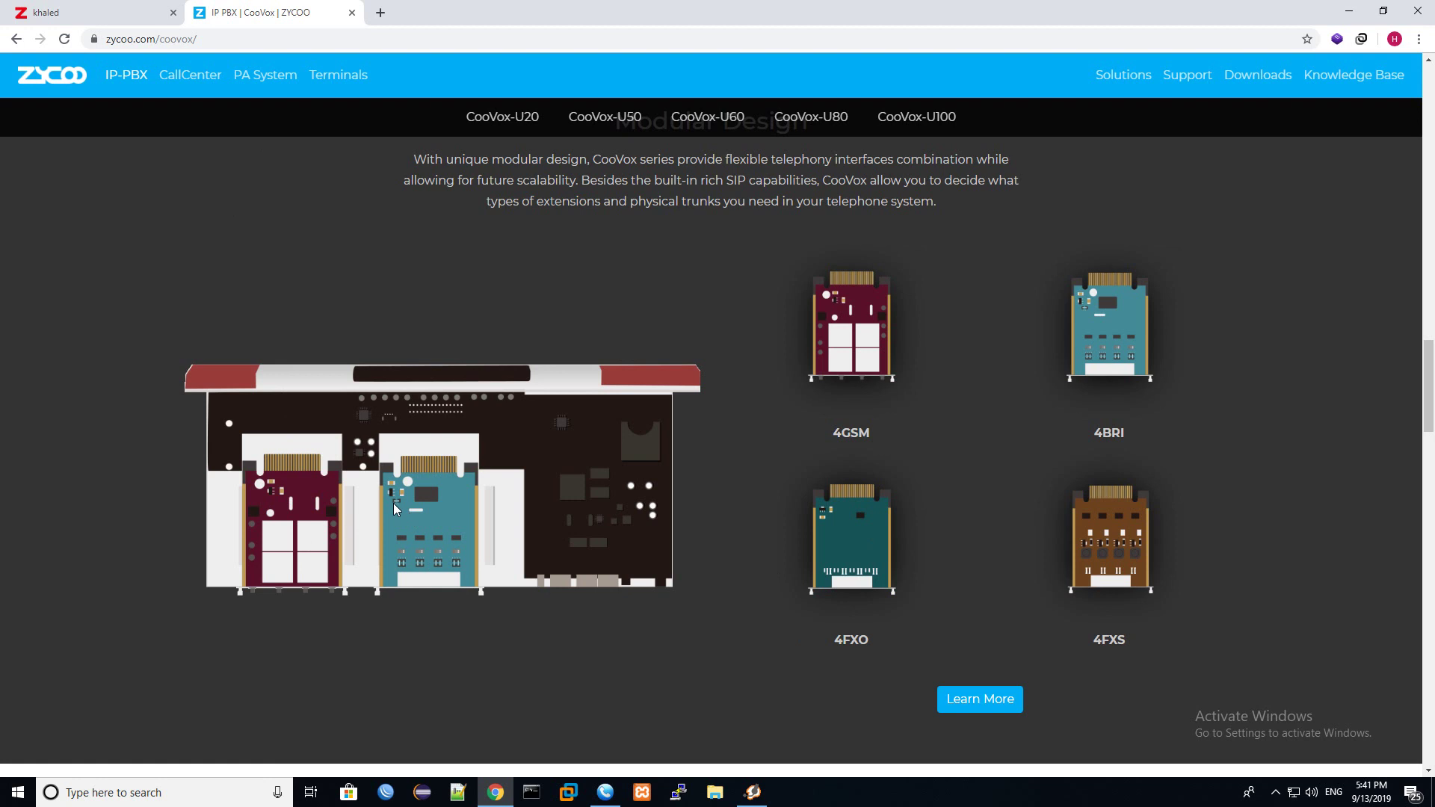
{"action": "left_click", "coordinate": [127, 13]}
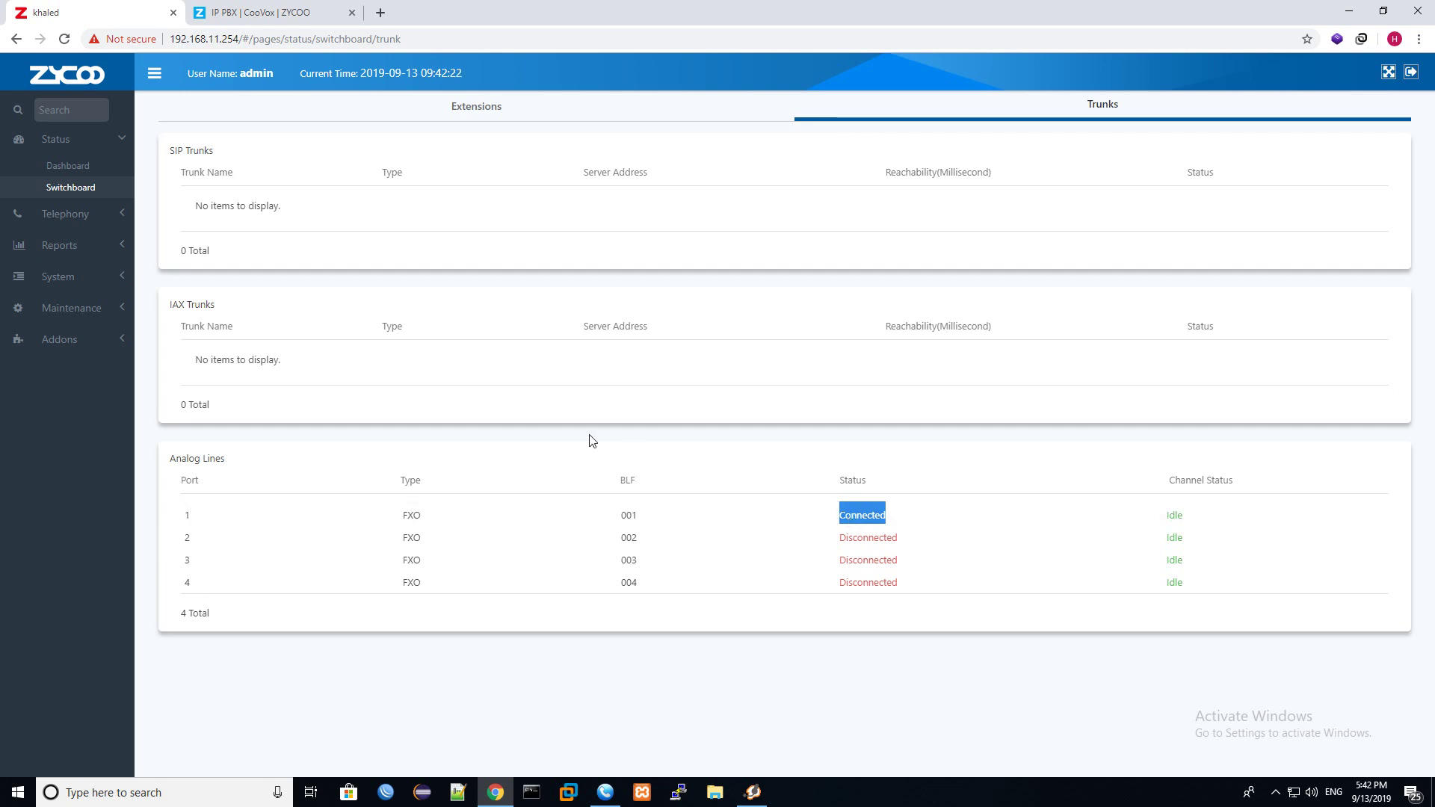
{"action": "left_click", "coordinate": [105, 216]}
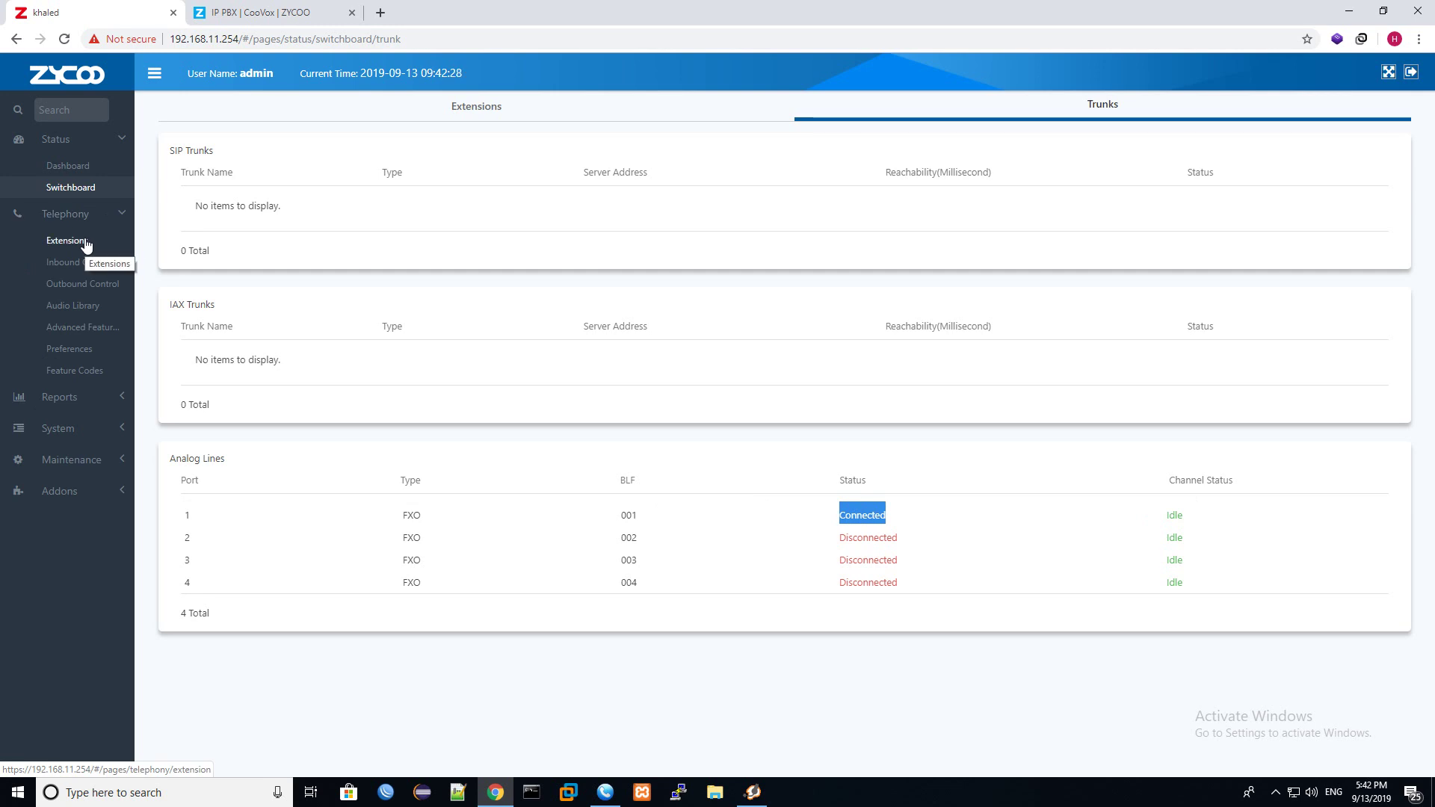
In Outbound Control, cancel an unfinished dial permission and show the empty Dial Rules list (0 Total).
{"action": "left_click", "coordinate": [86, 284]}
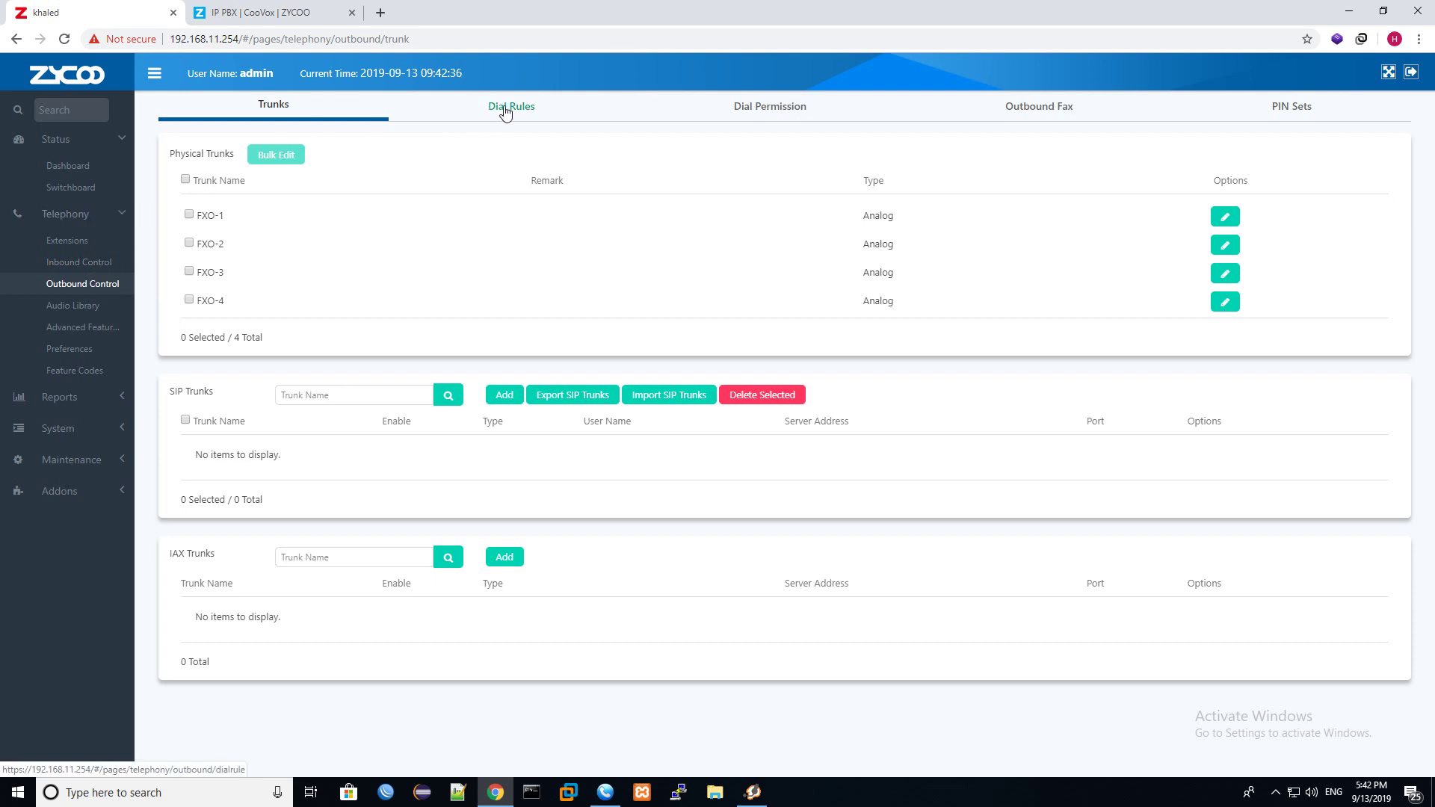
{"action": "left_click", "coordinate": [730, 112]}
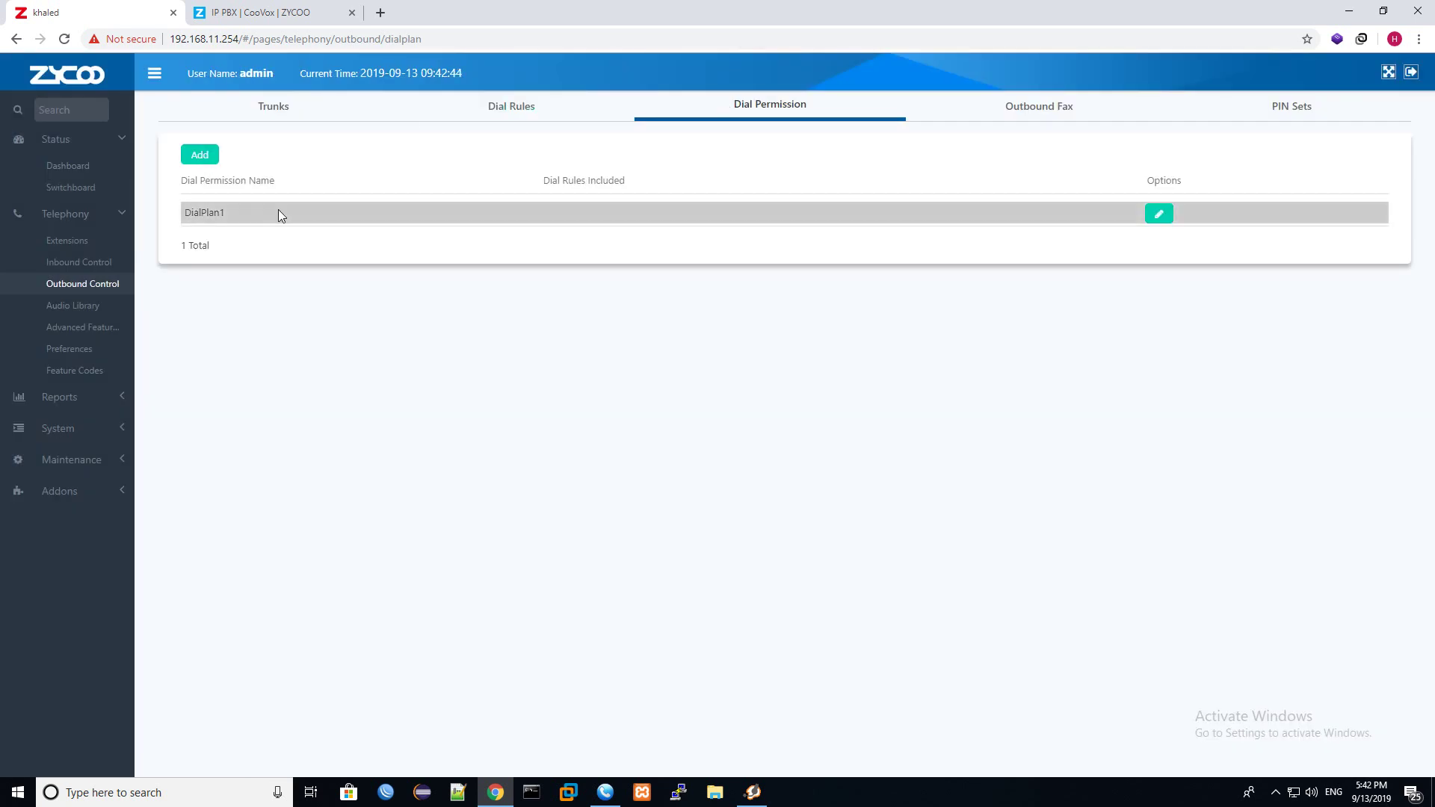
{"action": "left_click", "coordinate": [202, 154]}
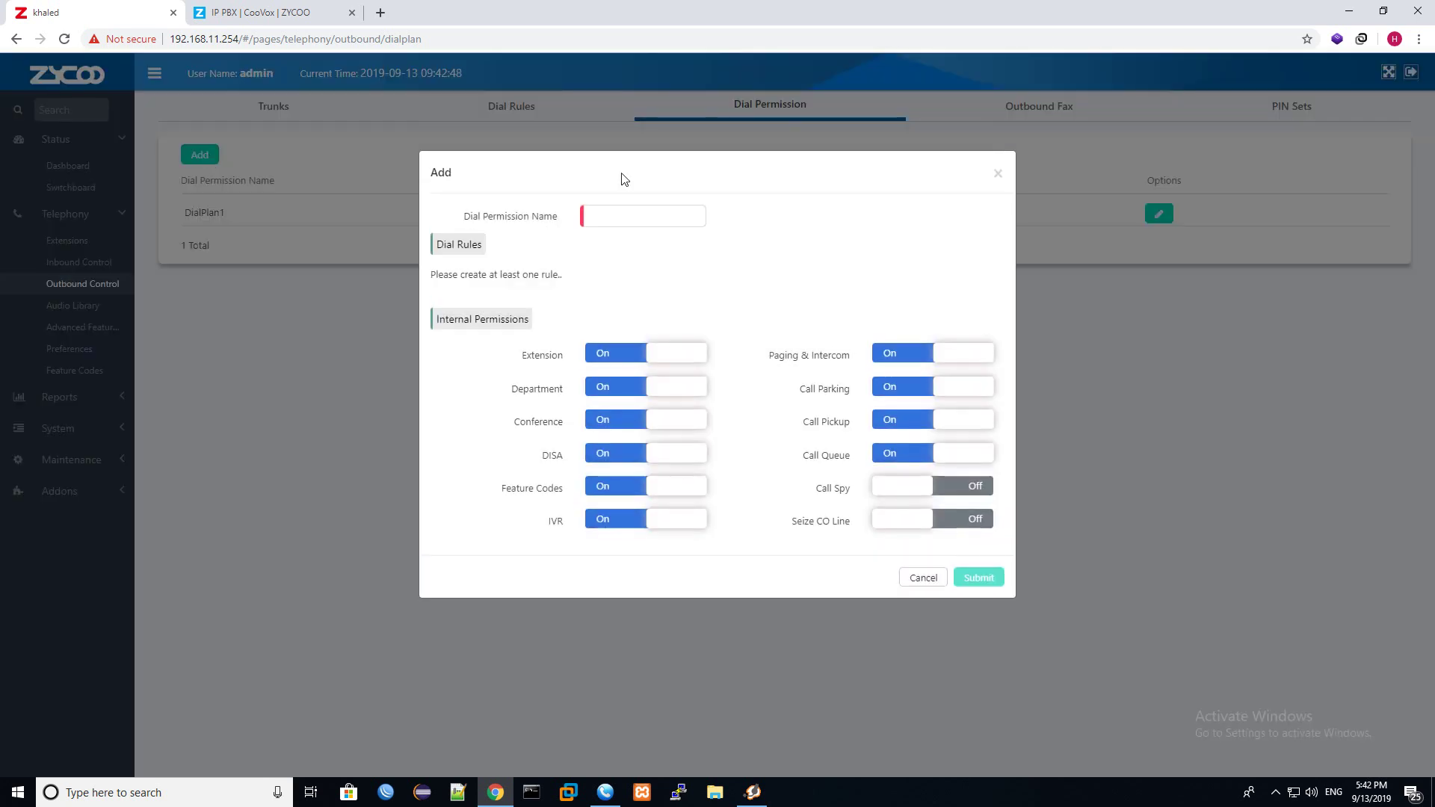
{"action": "left_click", "coordinate": [647, 215]}
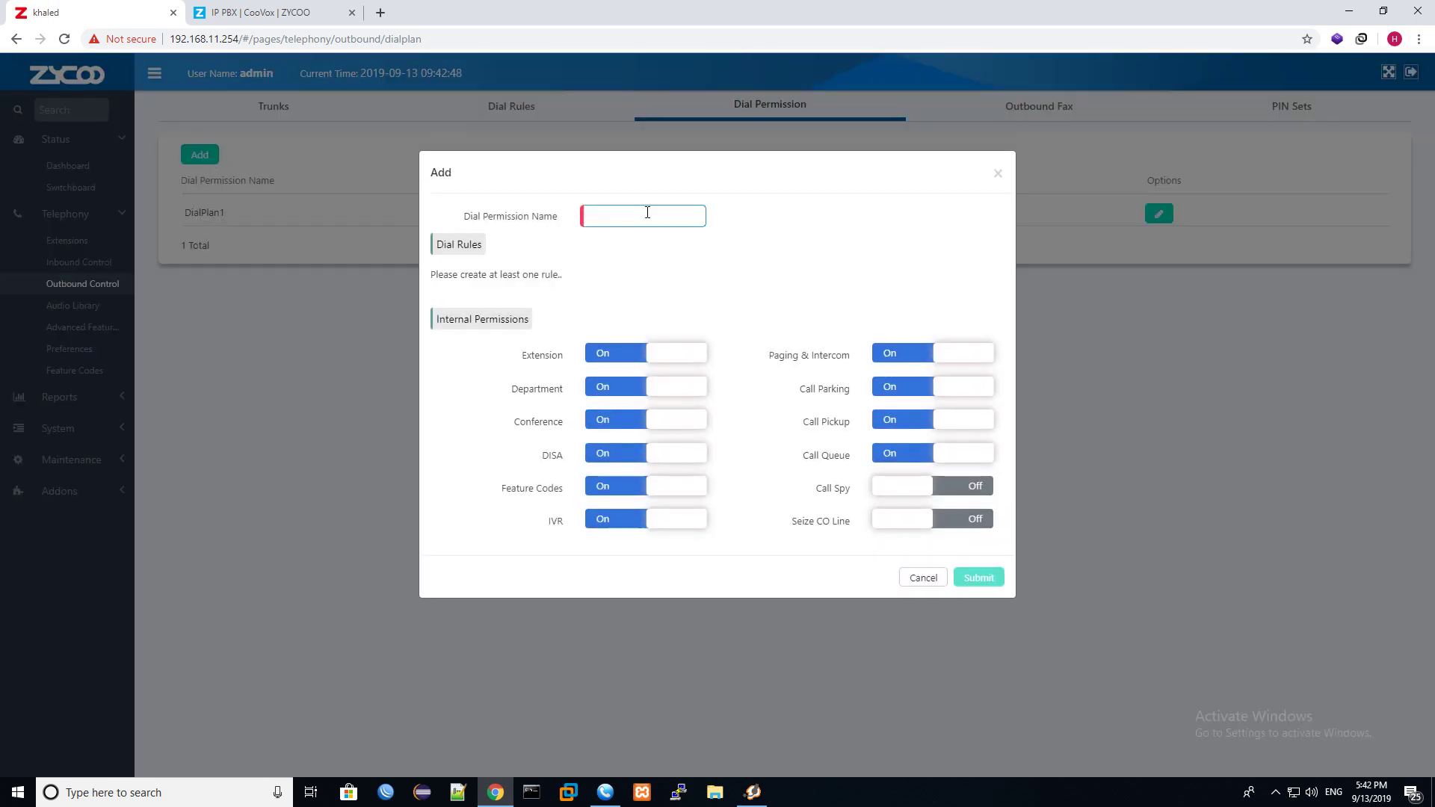
{"action": "left_click", "coordinate": [999, 176]}
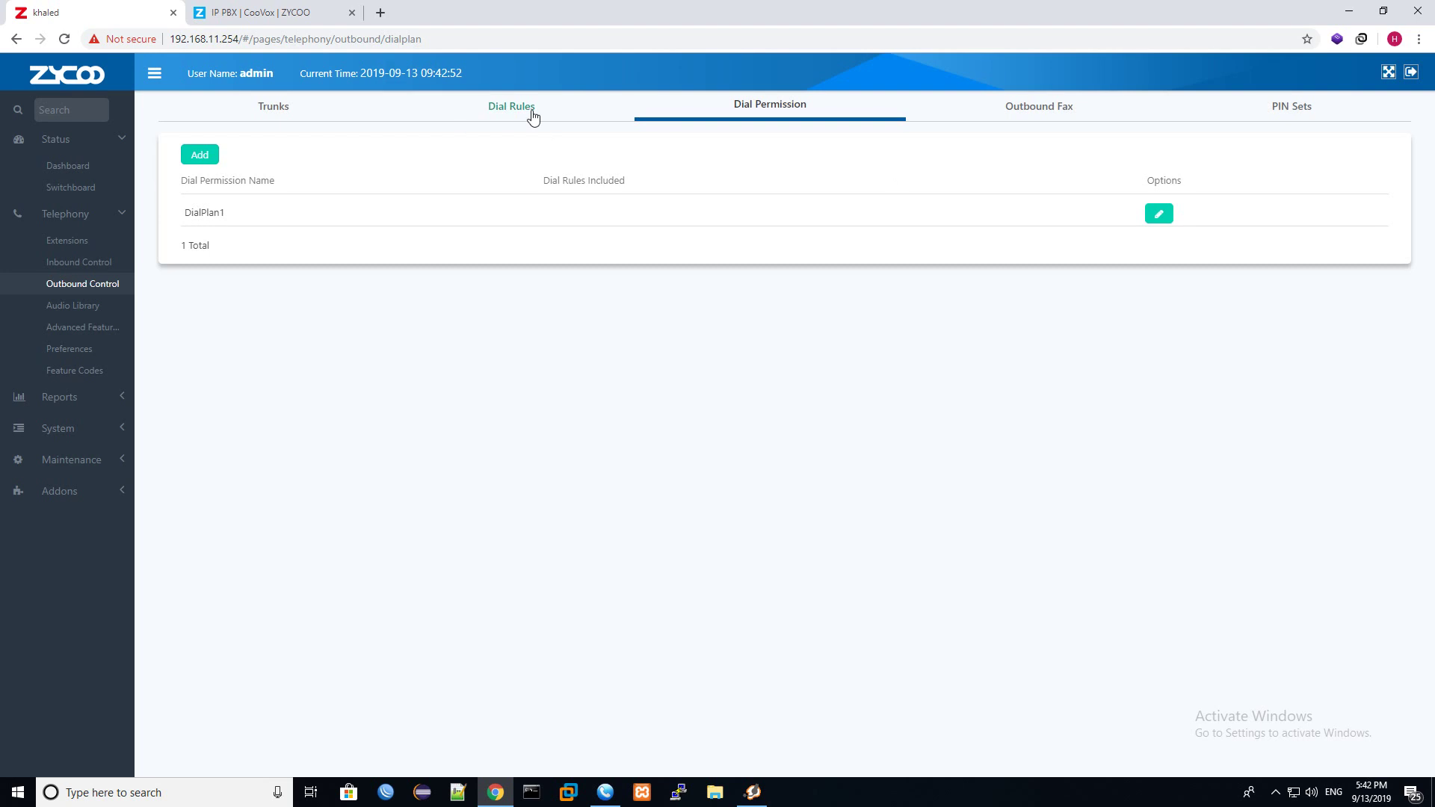
{"action": "left_click", "coordinate": [532, 109]}
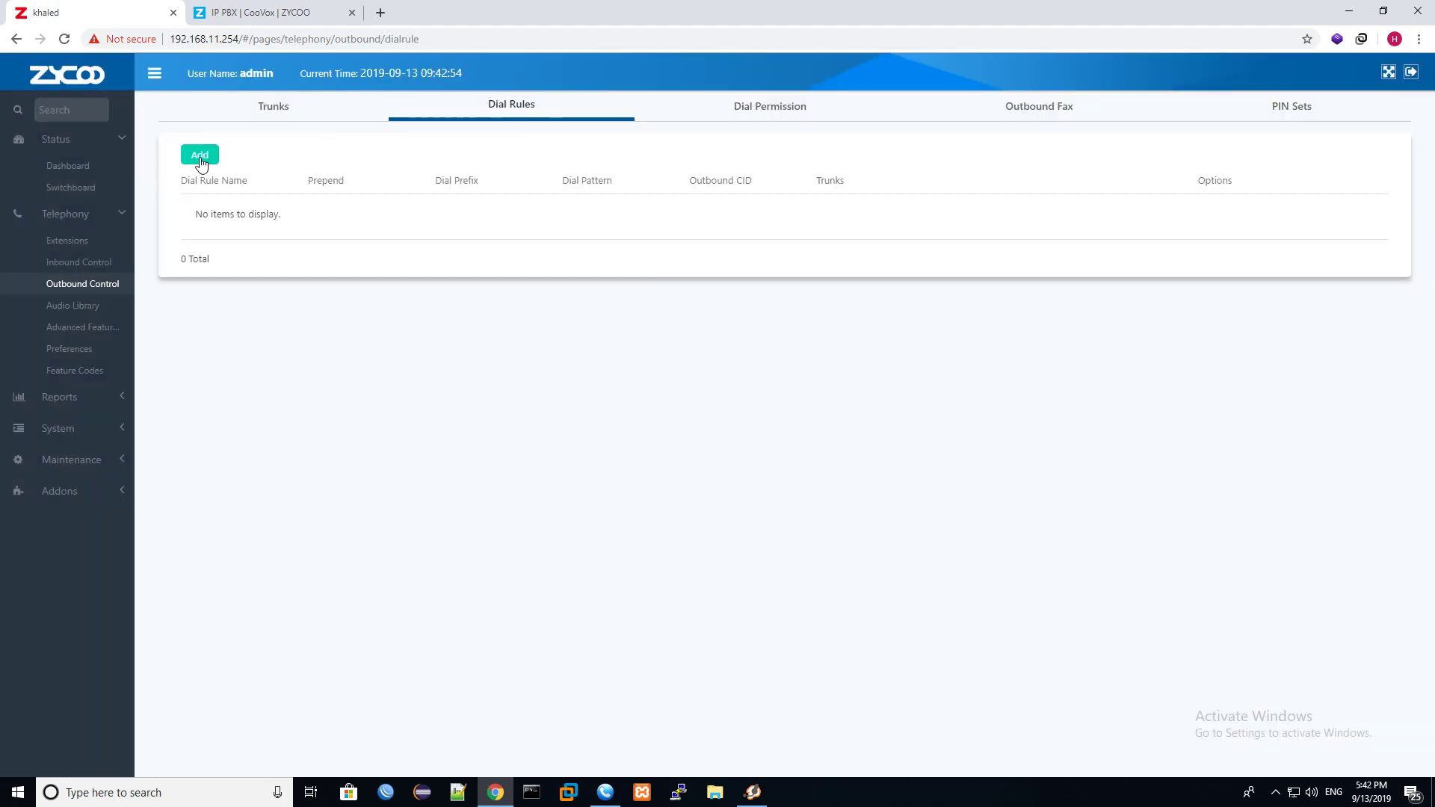
Add a new dial rule named 'international', replacing the mistyped 'Gloab'.
{"action": "left_click", "coordinate": [201, 157]}
{"action": "left_click", "coordinate": [757, 224]}
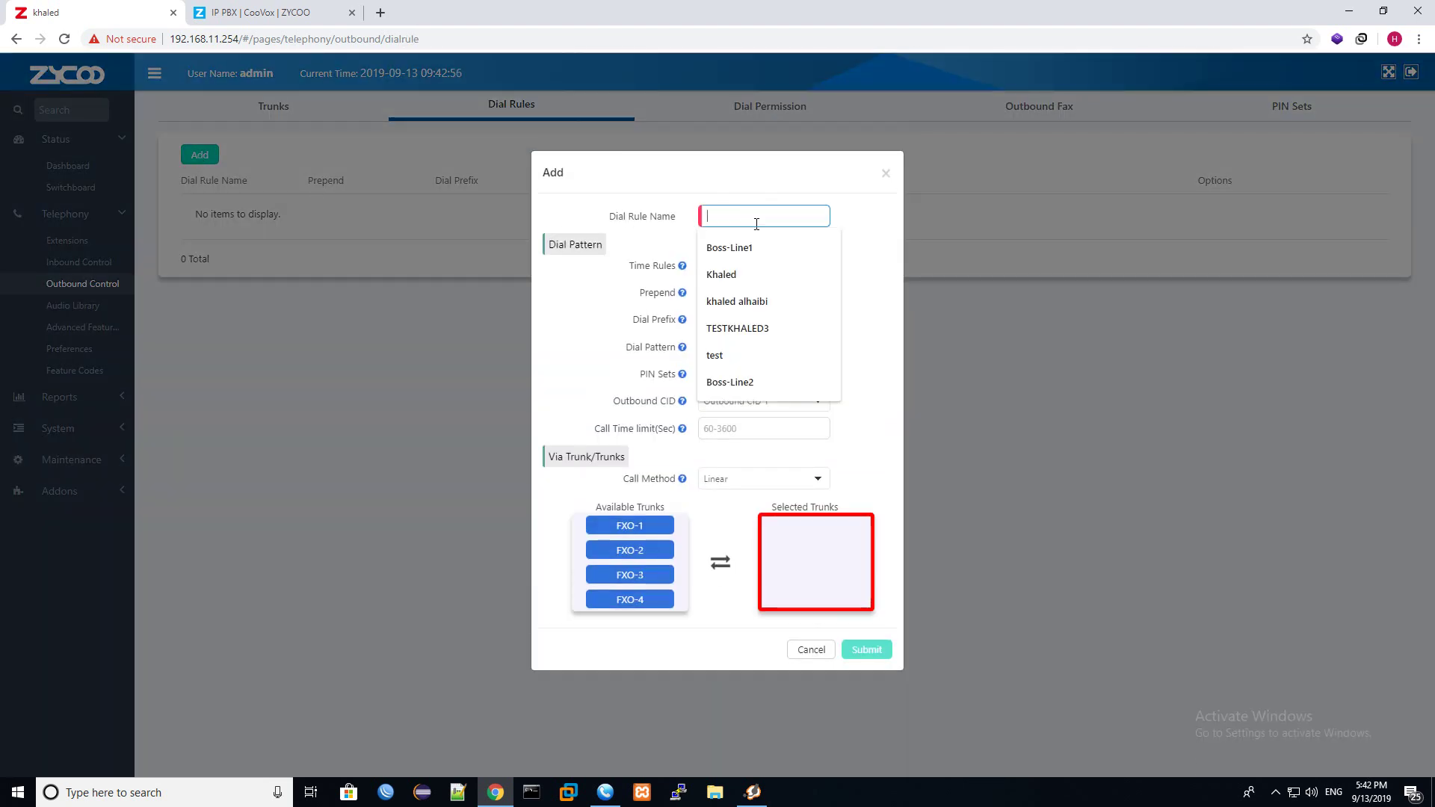
{"action": "type", "text": "Gloabl"}
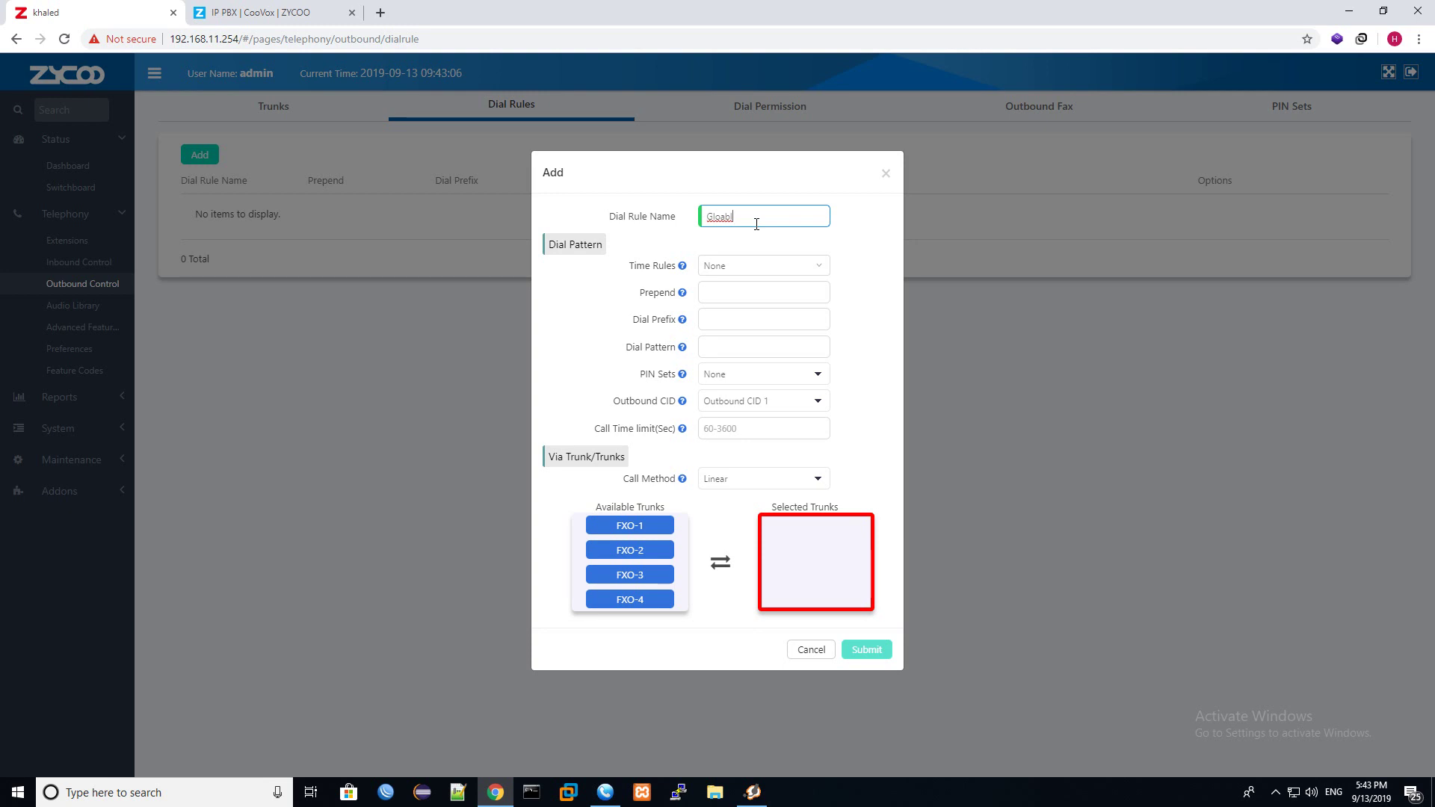
{"action": "double_click", "coordinate": [757, 225]}
{"action": "type", "text": "international"}
{"action": "left_click", "coordinate": [753, 346]}
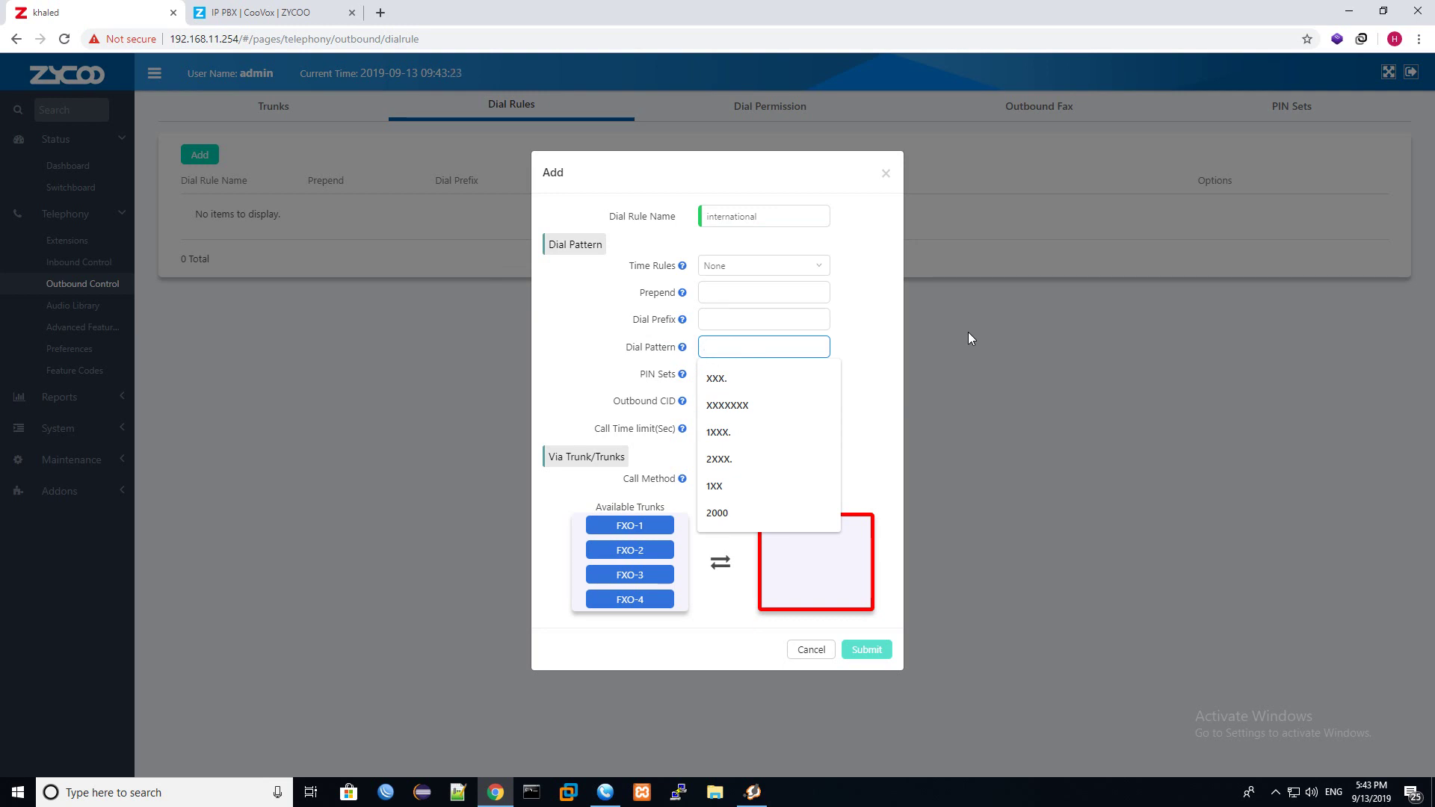
Choose the XXX. dial pattern and move FXO-1 into Selected Trunks.
{"action": "left_click", "coordinate": [745, 380]}
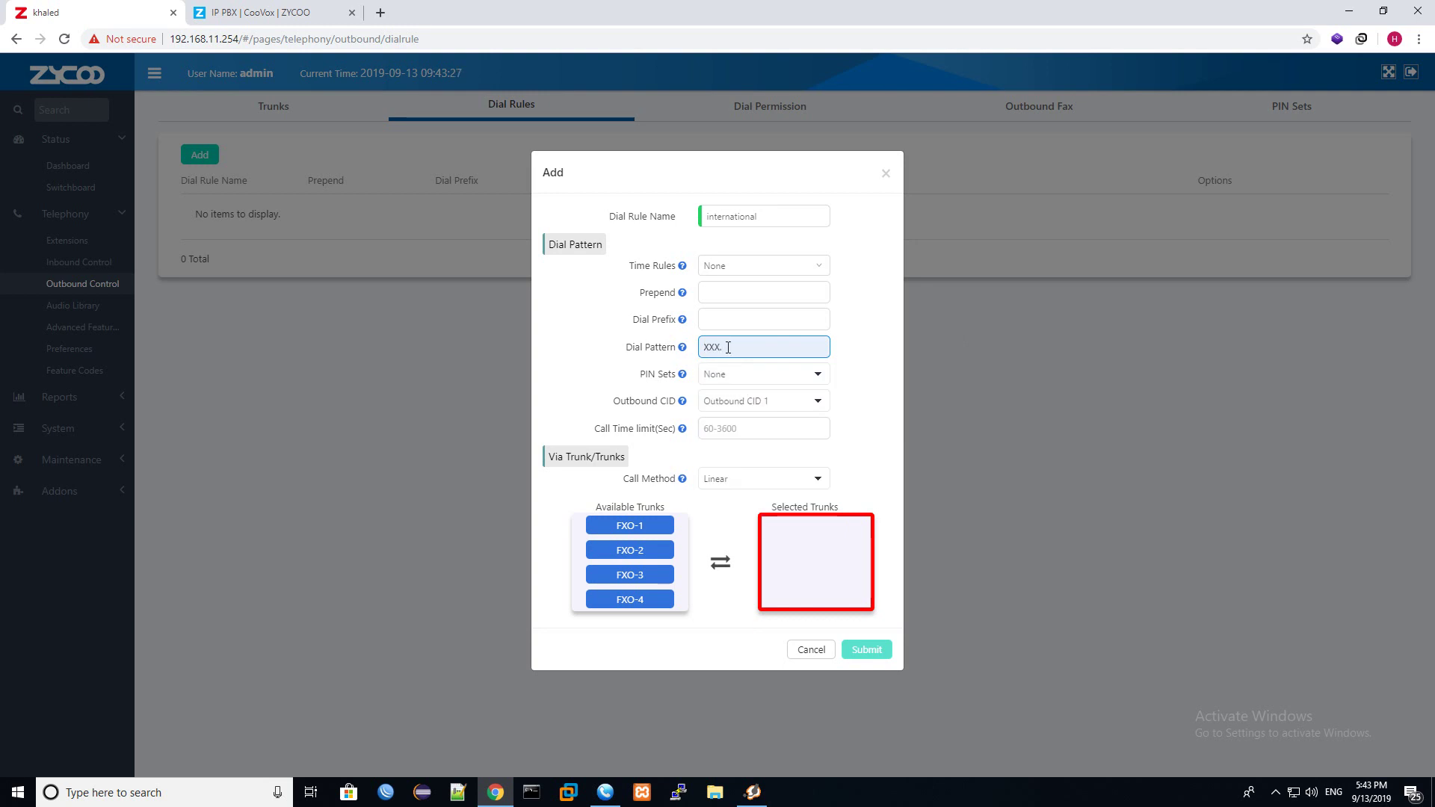
{"action": "mouse_move", "coordinate": [685, 352]}
{"action": "left_click", "coordinate": [628, 527]}
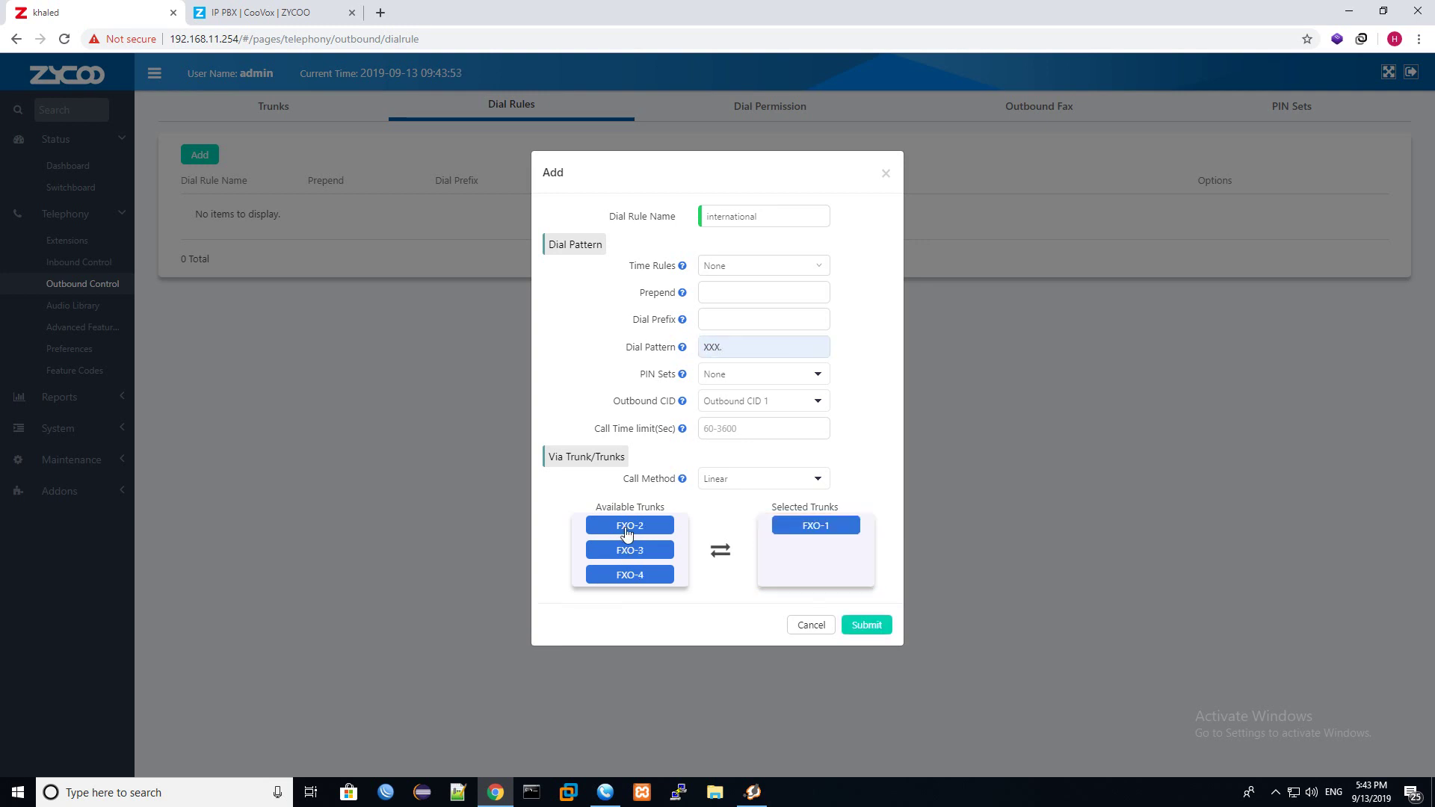
Replace the dial pattern with XXXXXXXXXX.
{"action": "left_click", "coordinate": [805, 339]}
{"action": "left_click_drag", "start_coordinate": [752, 349], "coordinate": [608, 356]}
{"action": "type", "text": "xxx"}
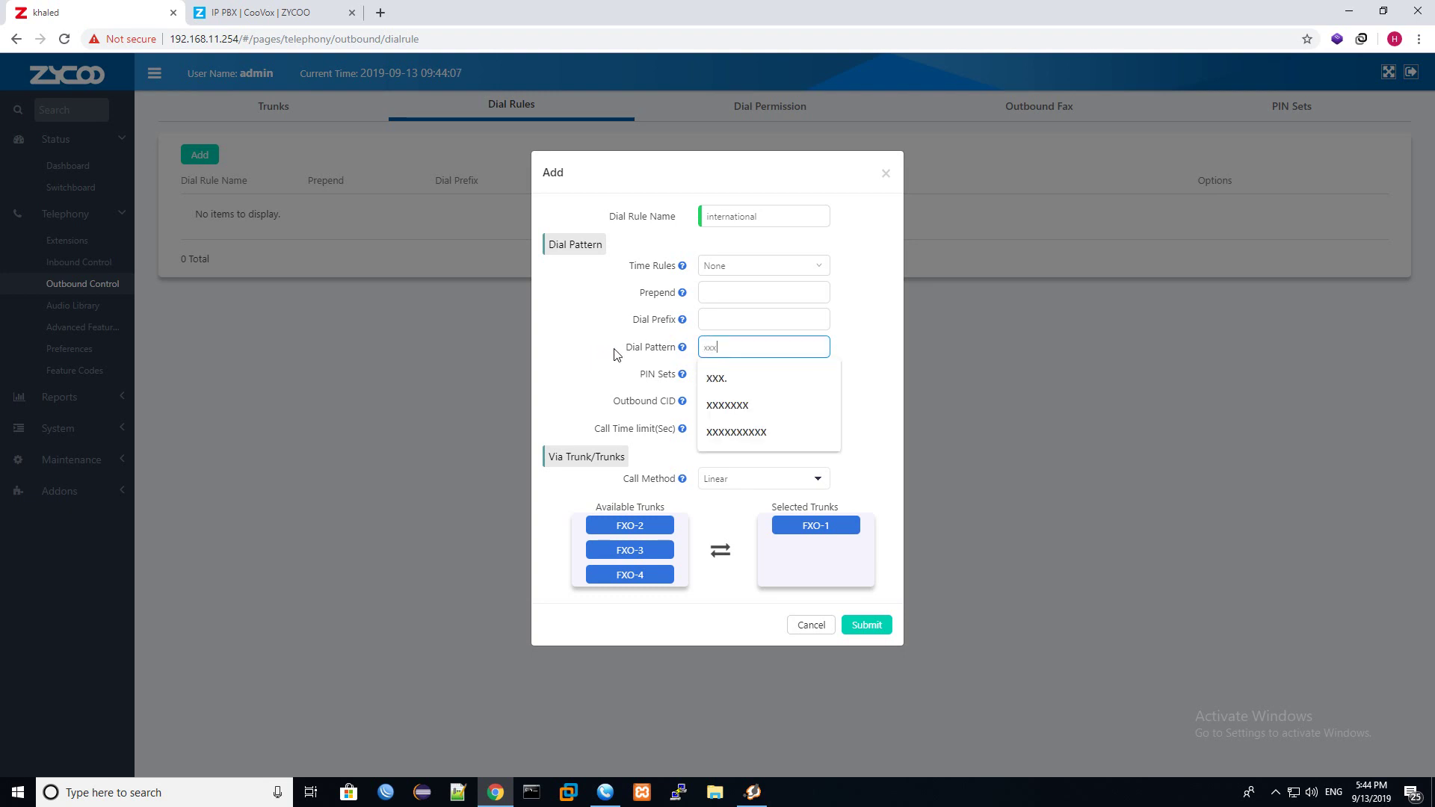
{"action": "type", "text": "xxxxxxx"}
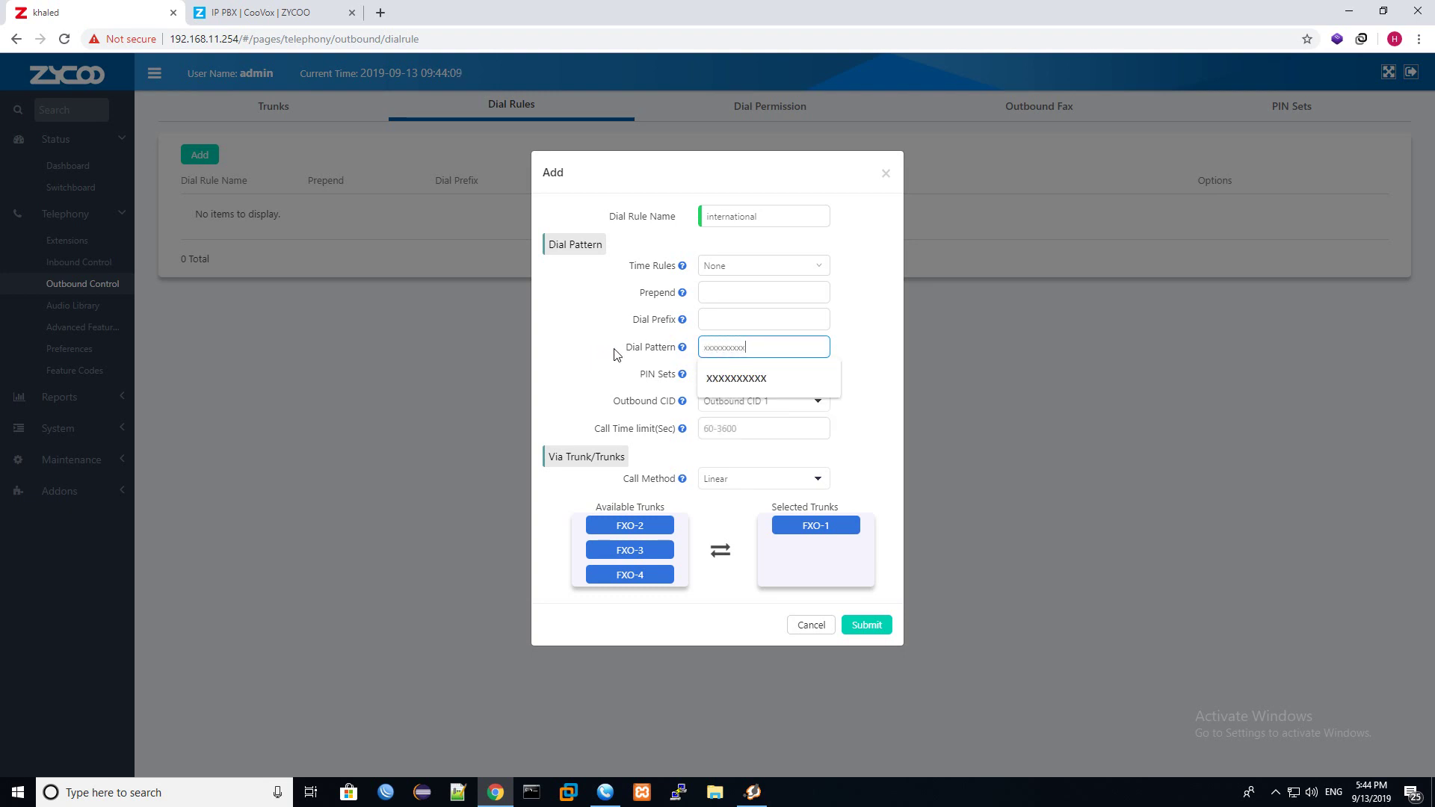
{"action": "left_click", "coordinate": [739, 378]}
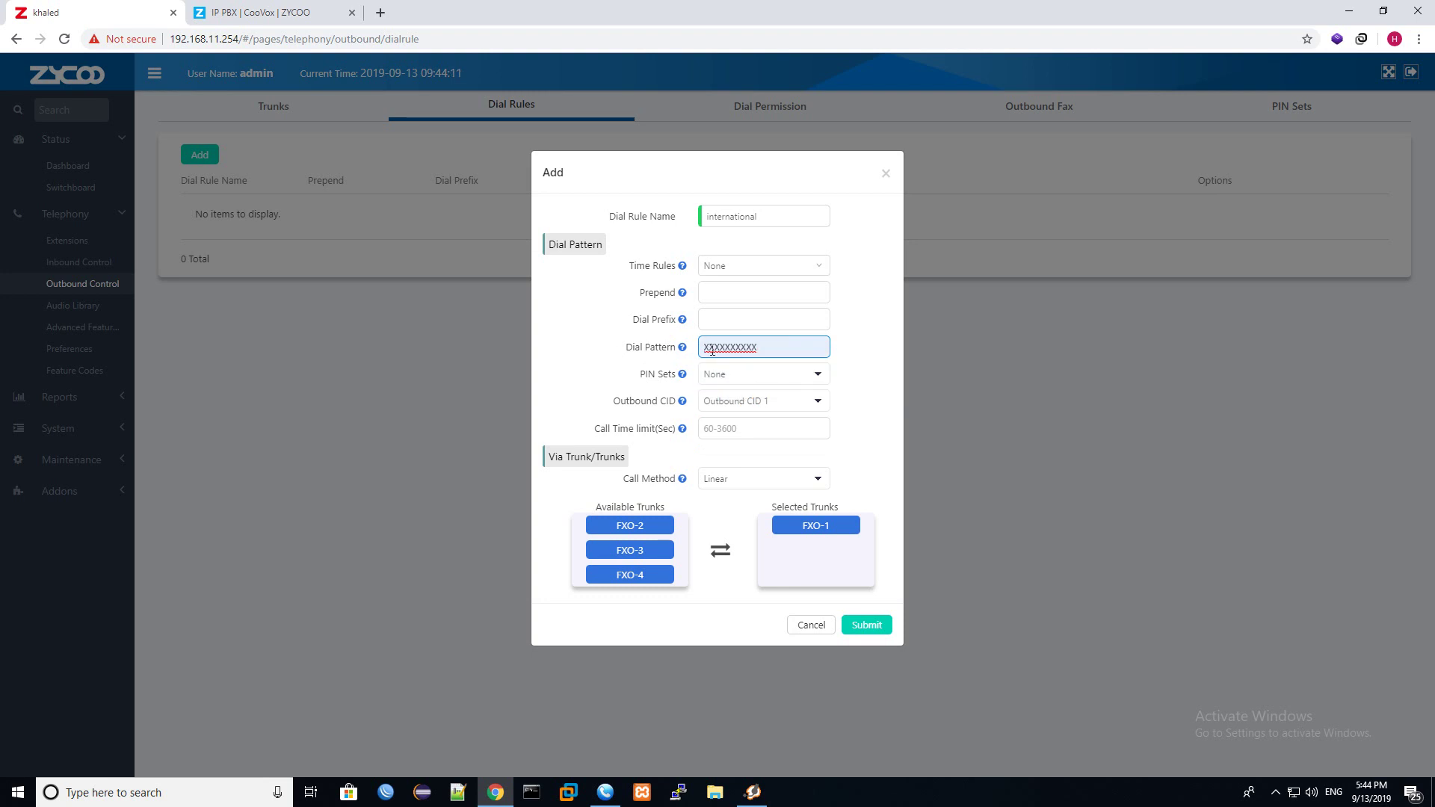
{"action": "left_click", "coordinate": [738, 344]}
{"action": "left_click", "coordinate": [769, 378]}
Clear the dial pattern and pick the XXXXXXX suggestion instead.
{"action": "left_click_drag", "start_coordinate": [761, 351], "coordinate": [671, 359]}
{"action": "key", "text": "BackSpace"}
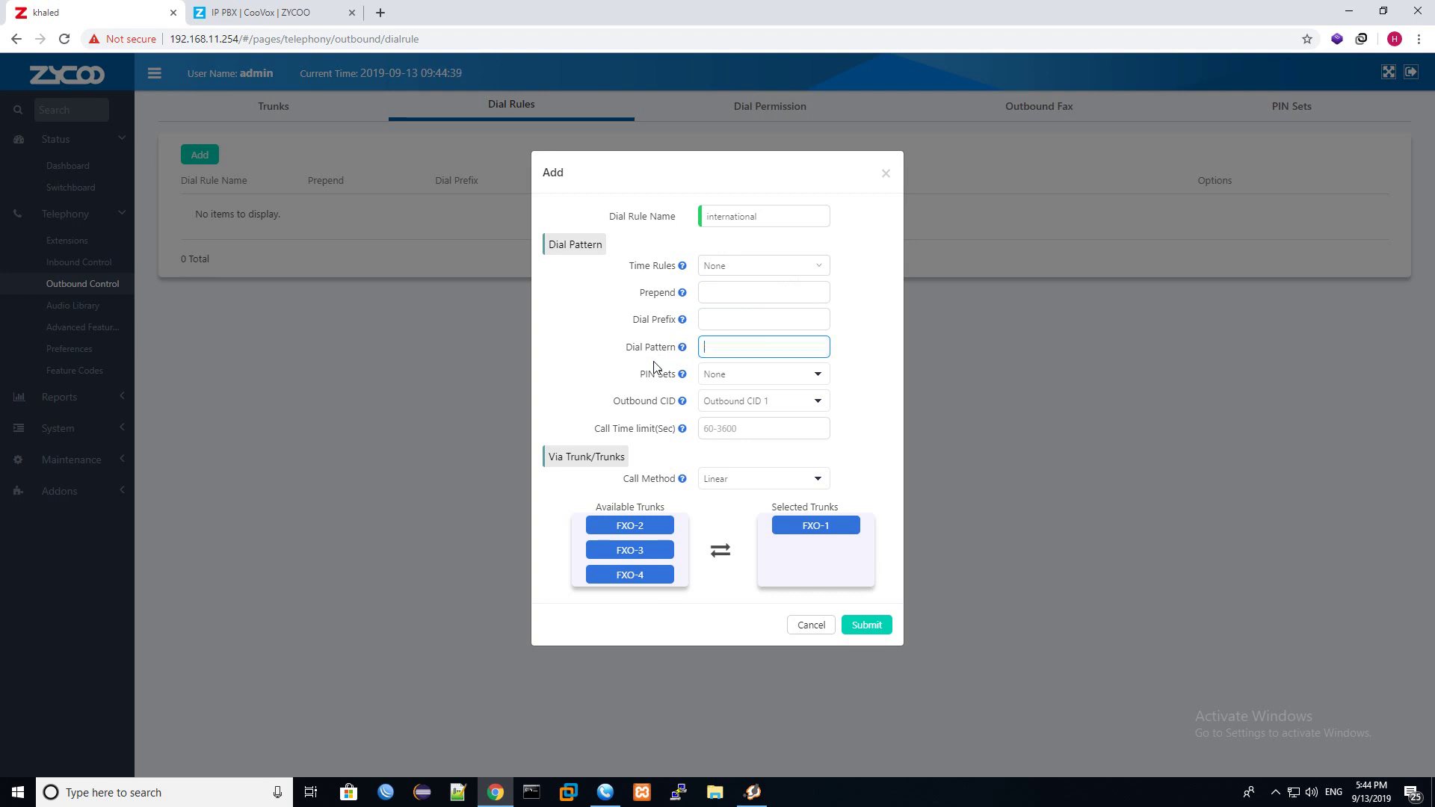
{"action": "type", "text": "xxxxx"}
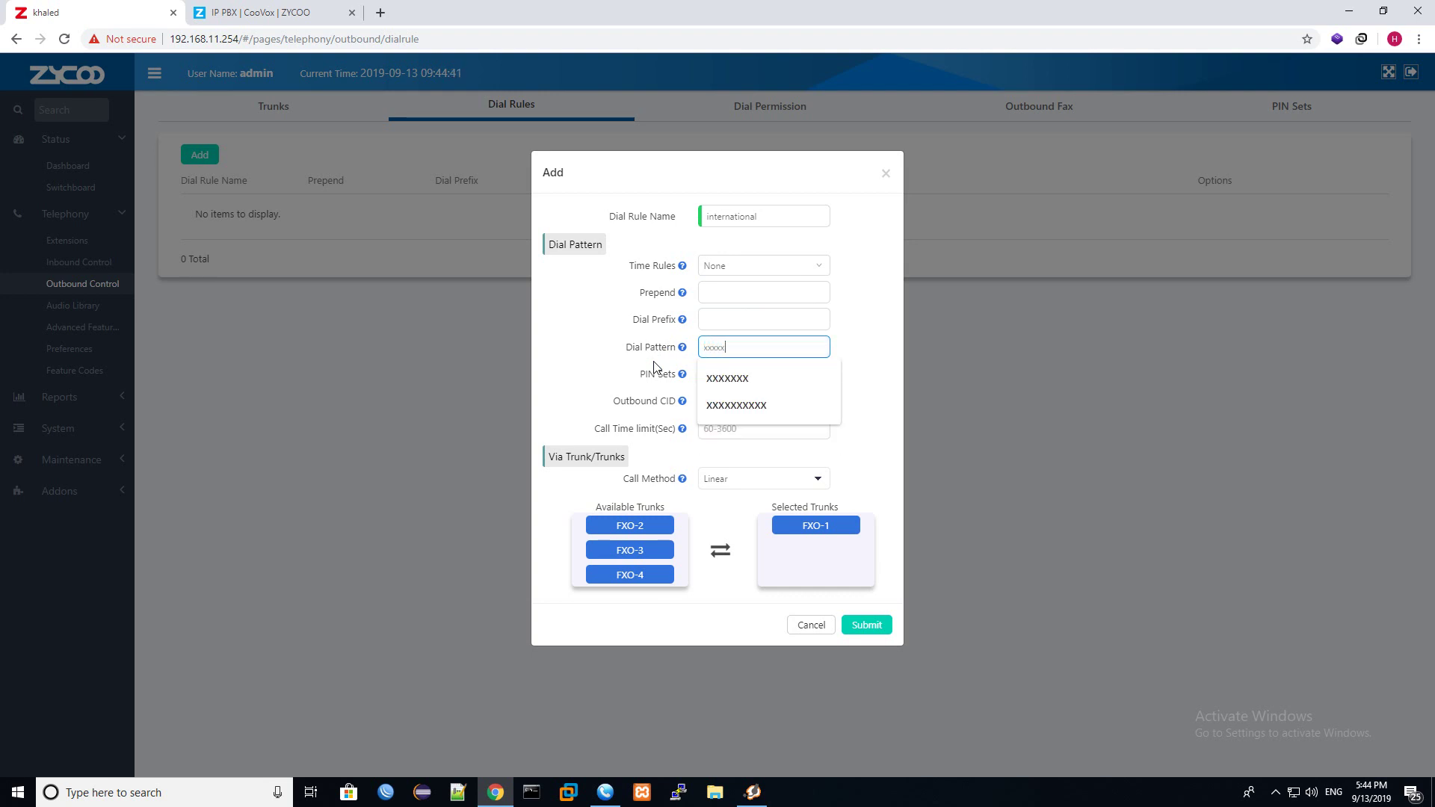
{"action": "key", "text": "Down"}
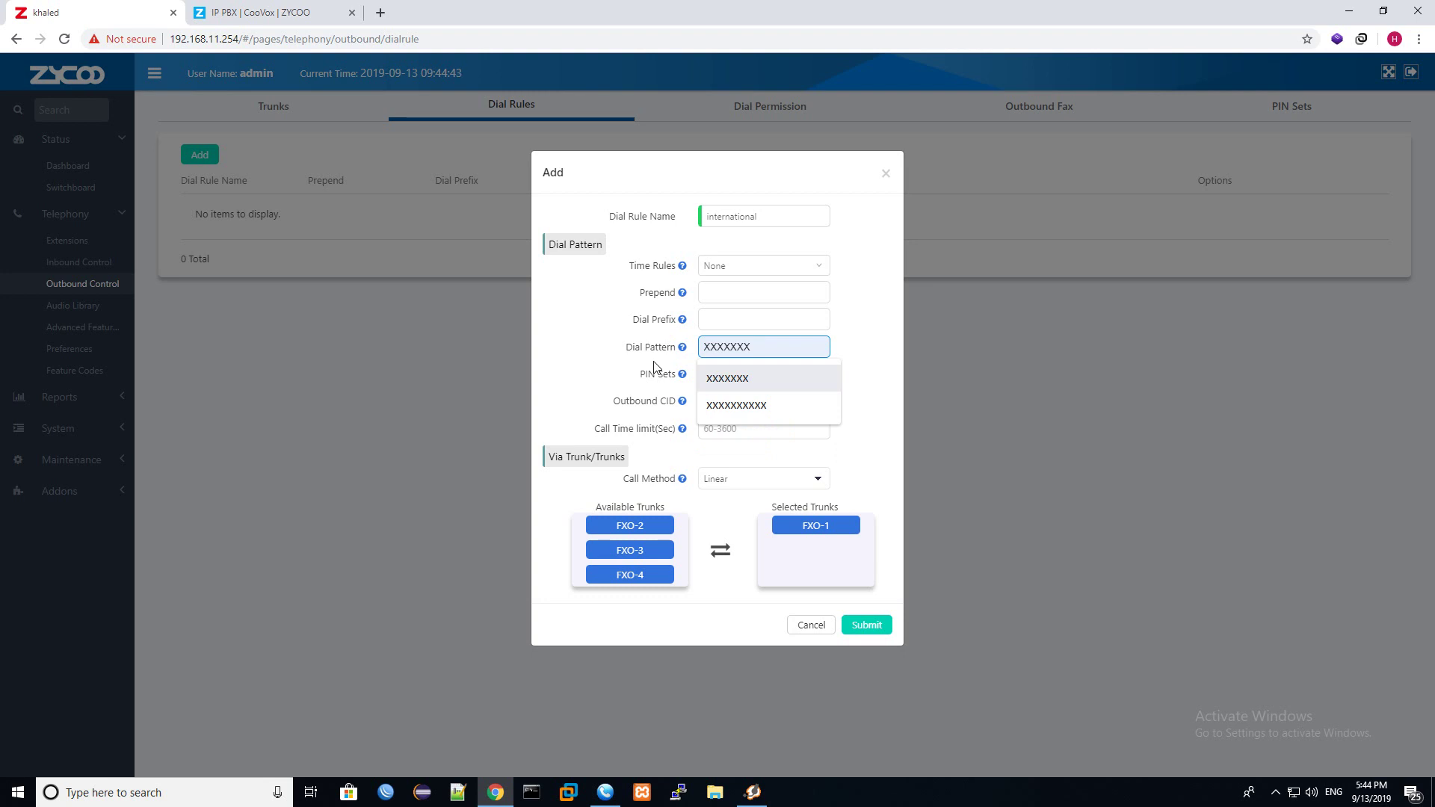
{"action": "left_click", "coordinate": [746, 378]}
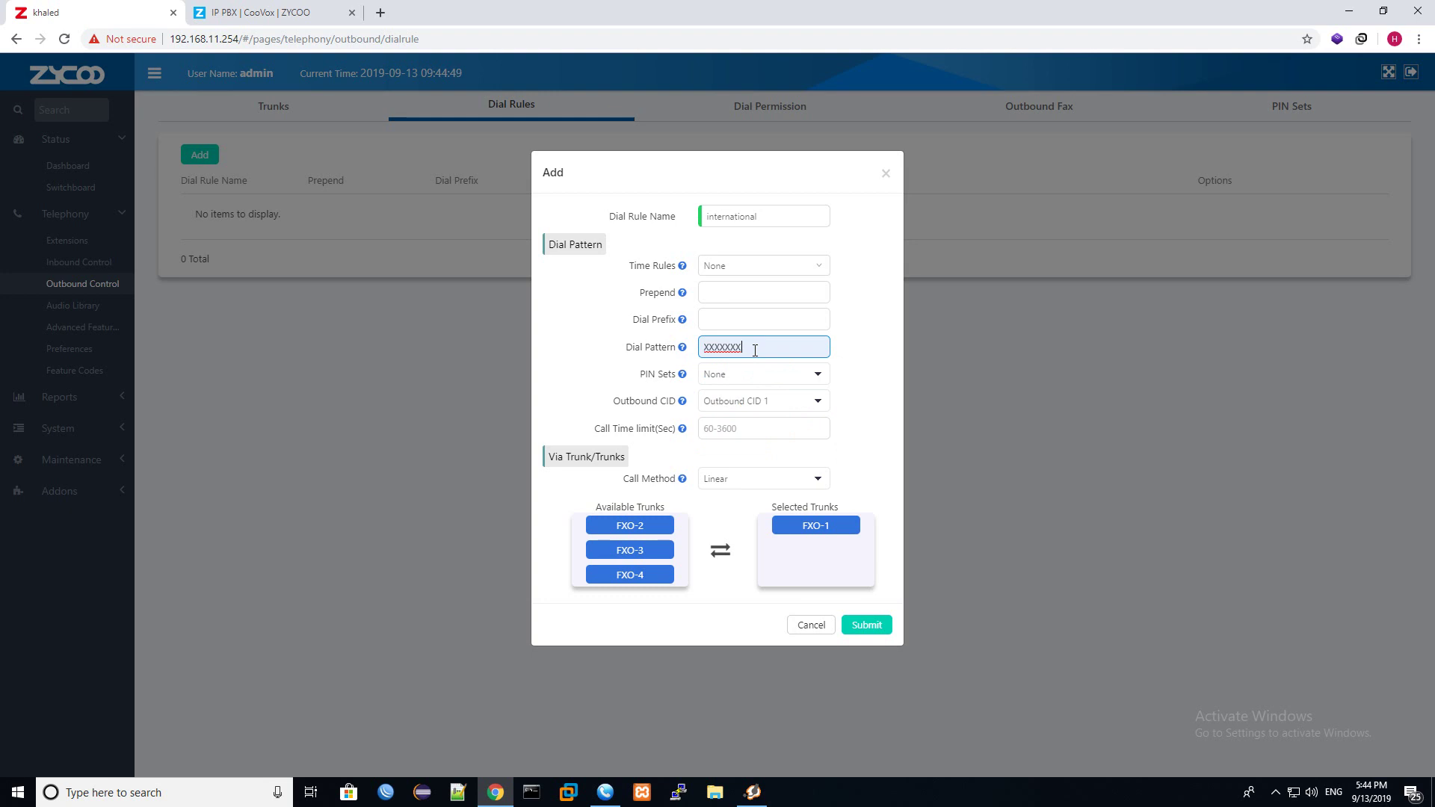
Set the dial pattern back to XXX.
{"action": "double_click", "coordinate": [755, 350]}
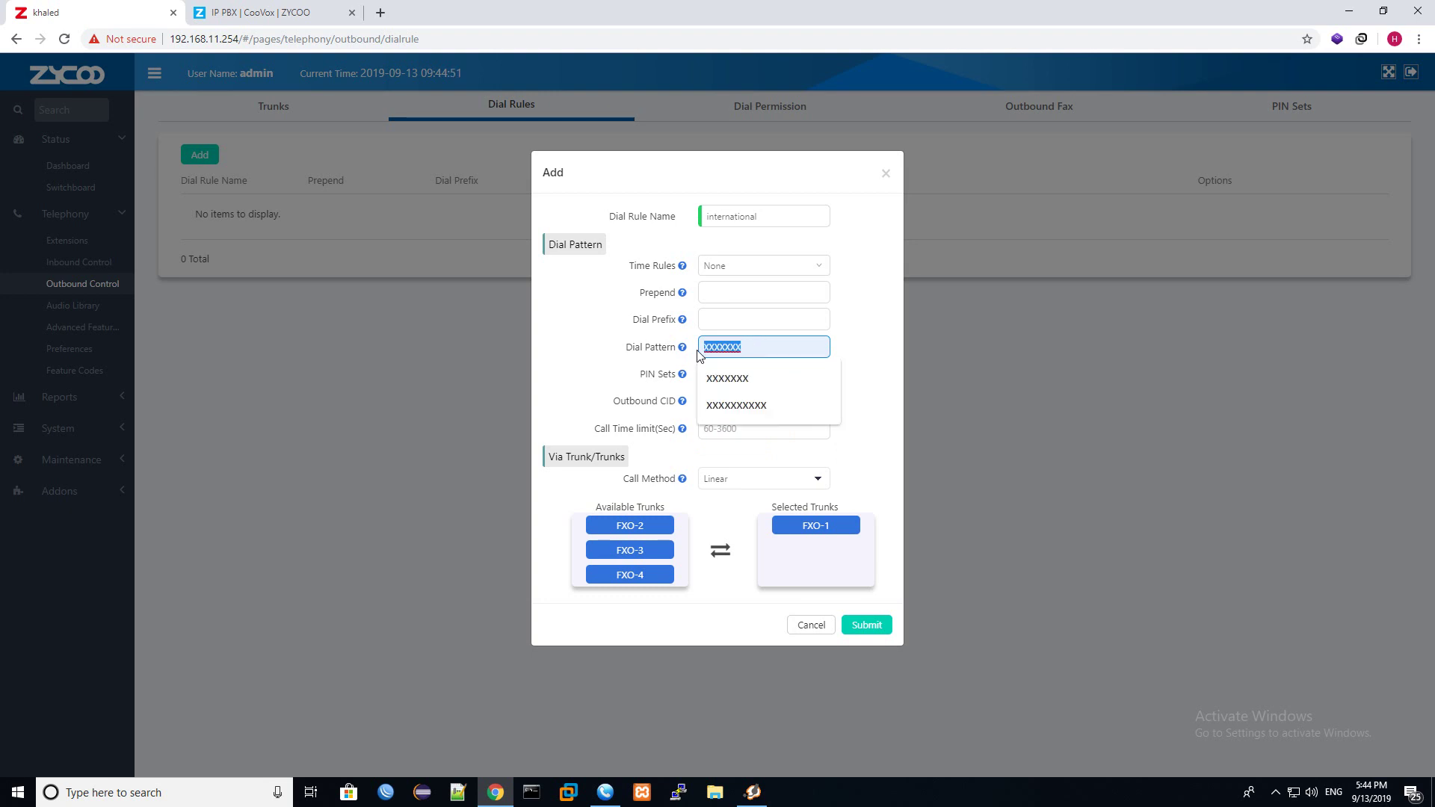
{"action": "mouse_move", "coordinate": [680, 353]}
{"action": "type", "text": "xxx"}
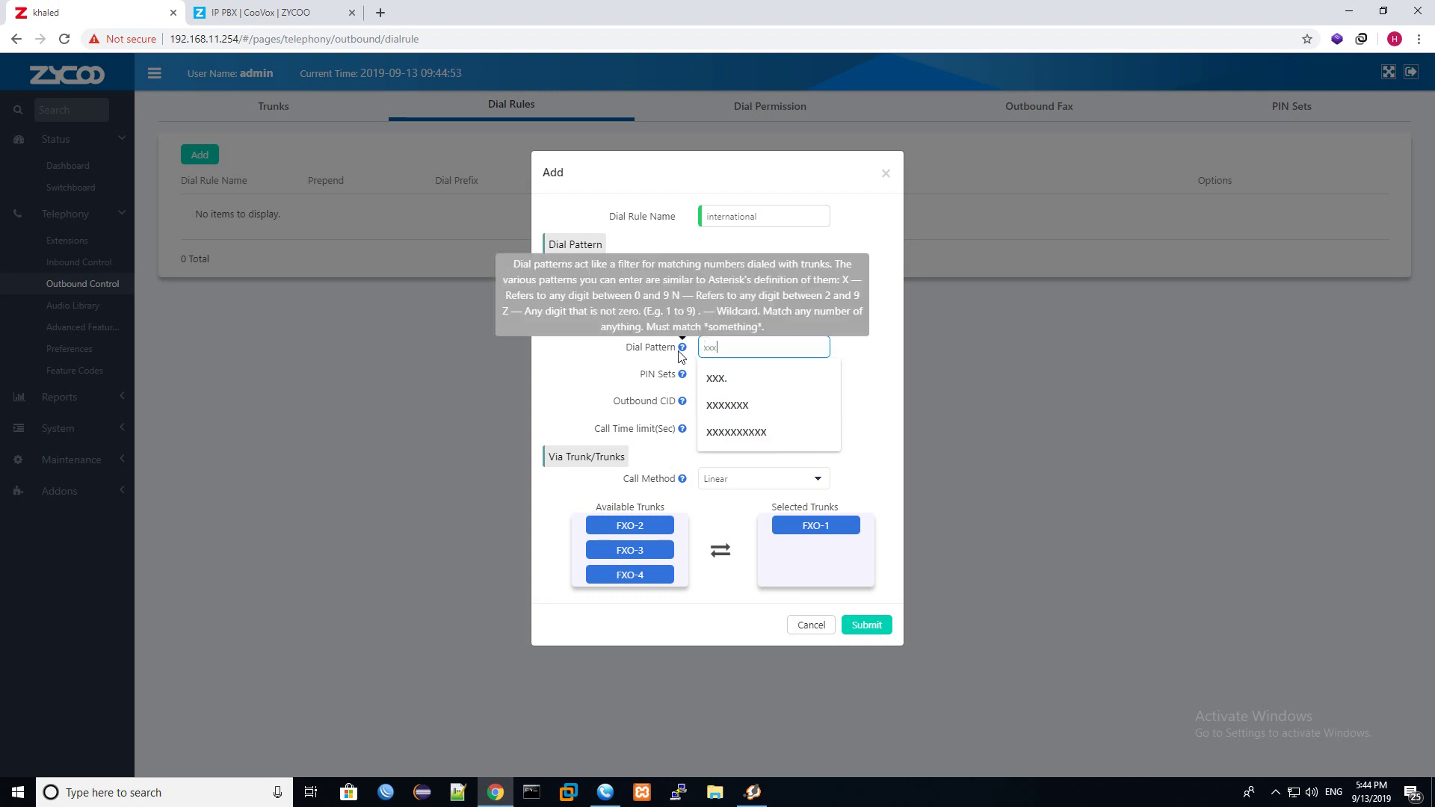
{"action": "left_click", "coordinate": [731, 378]}
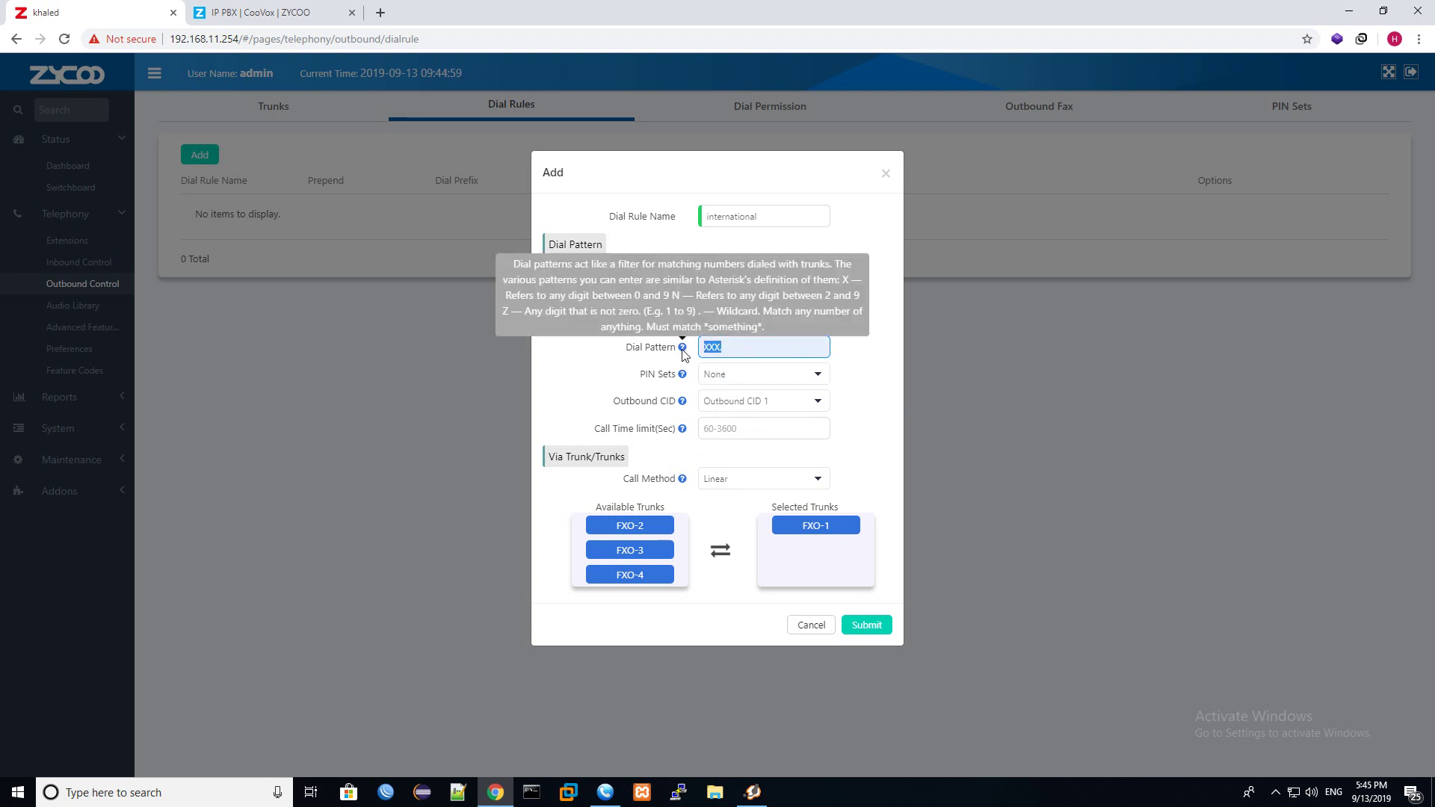
{"action": "triple_click", "coordinate": [705, 344]}
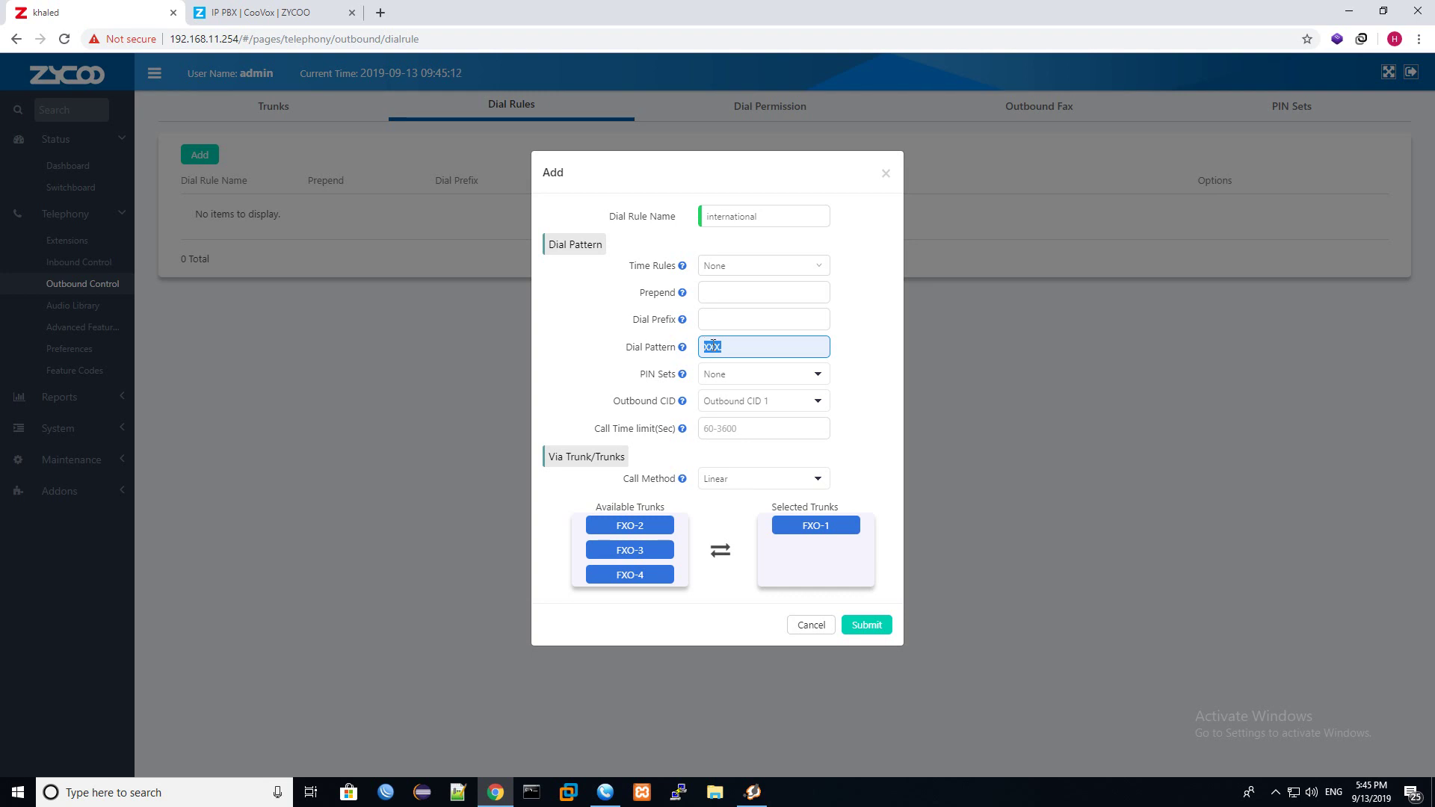
{"action": "left_click", "coordinate": [732, 352]}
{"action": "left_click_drag", "start_coordinate": [729, 350], "coordinate": [698, 355]}
{"action": "type", "text": ".XXX"}
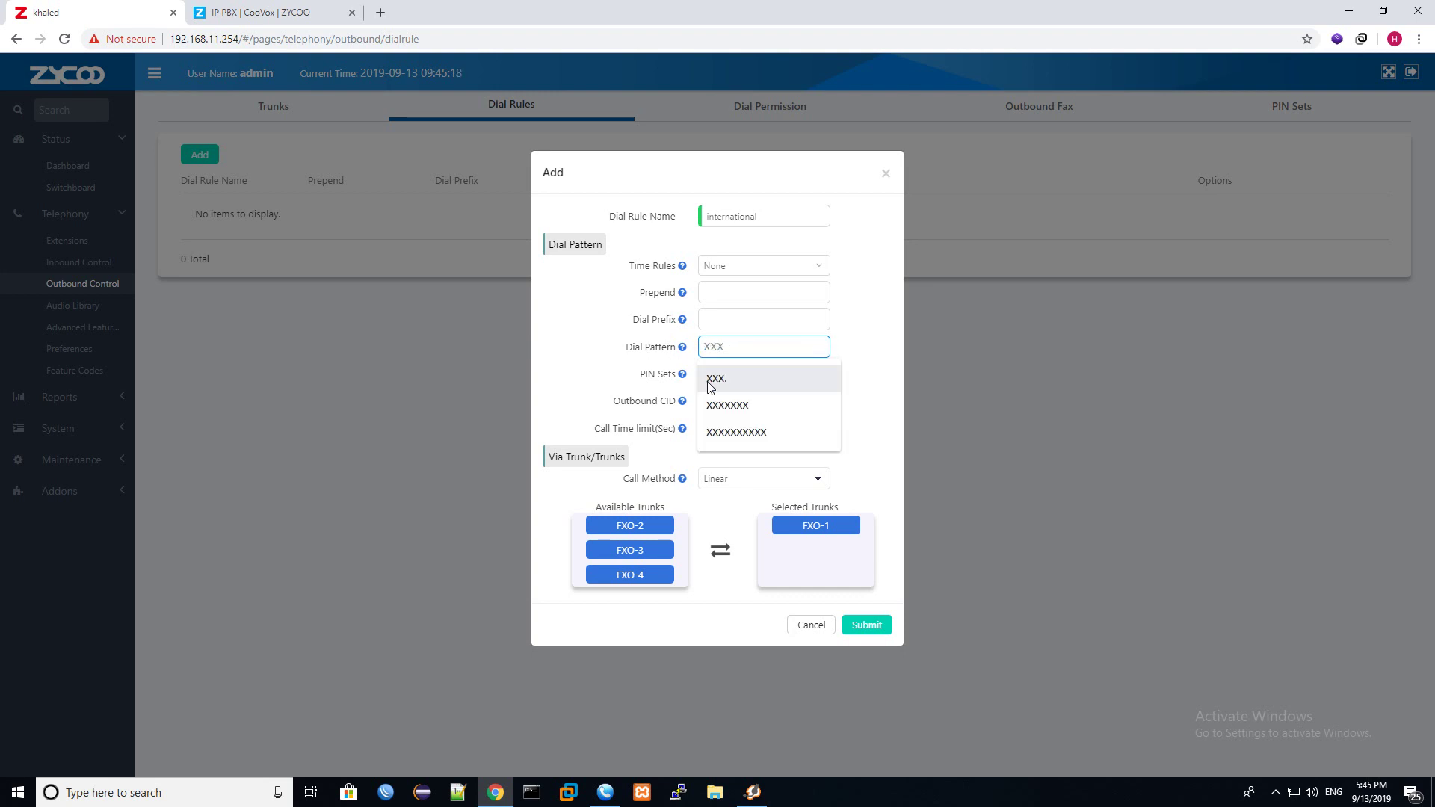
{"action": "left_click", "coordinate": [719, 376]}
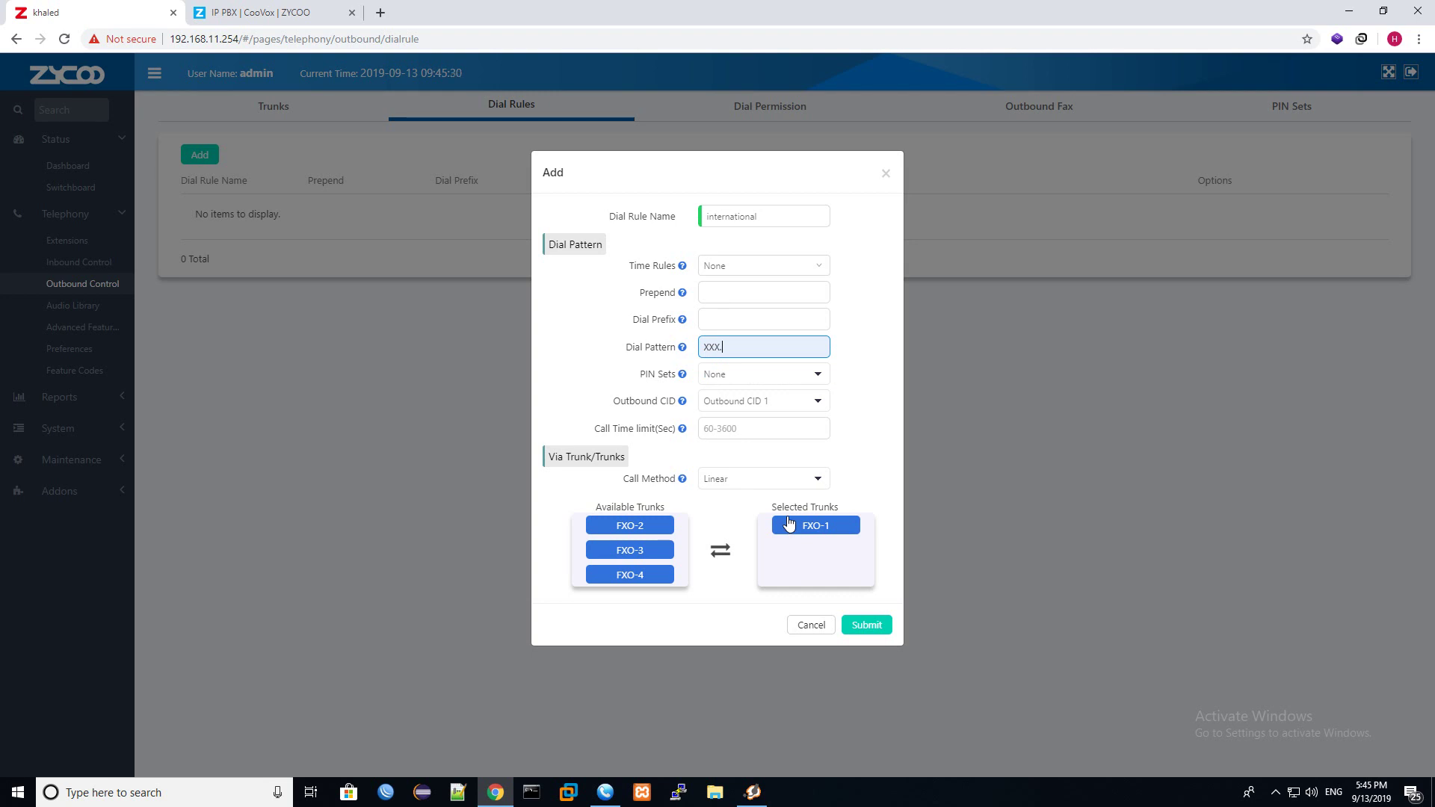
Submit the international rule with pattern XXX. over FXO-1 and view Dial Permission.
{"action": "left_click", "coordinate": [865, 625]}
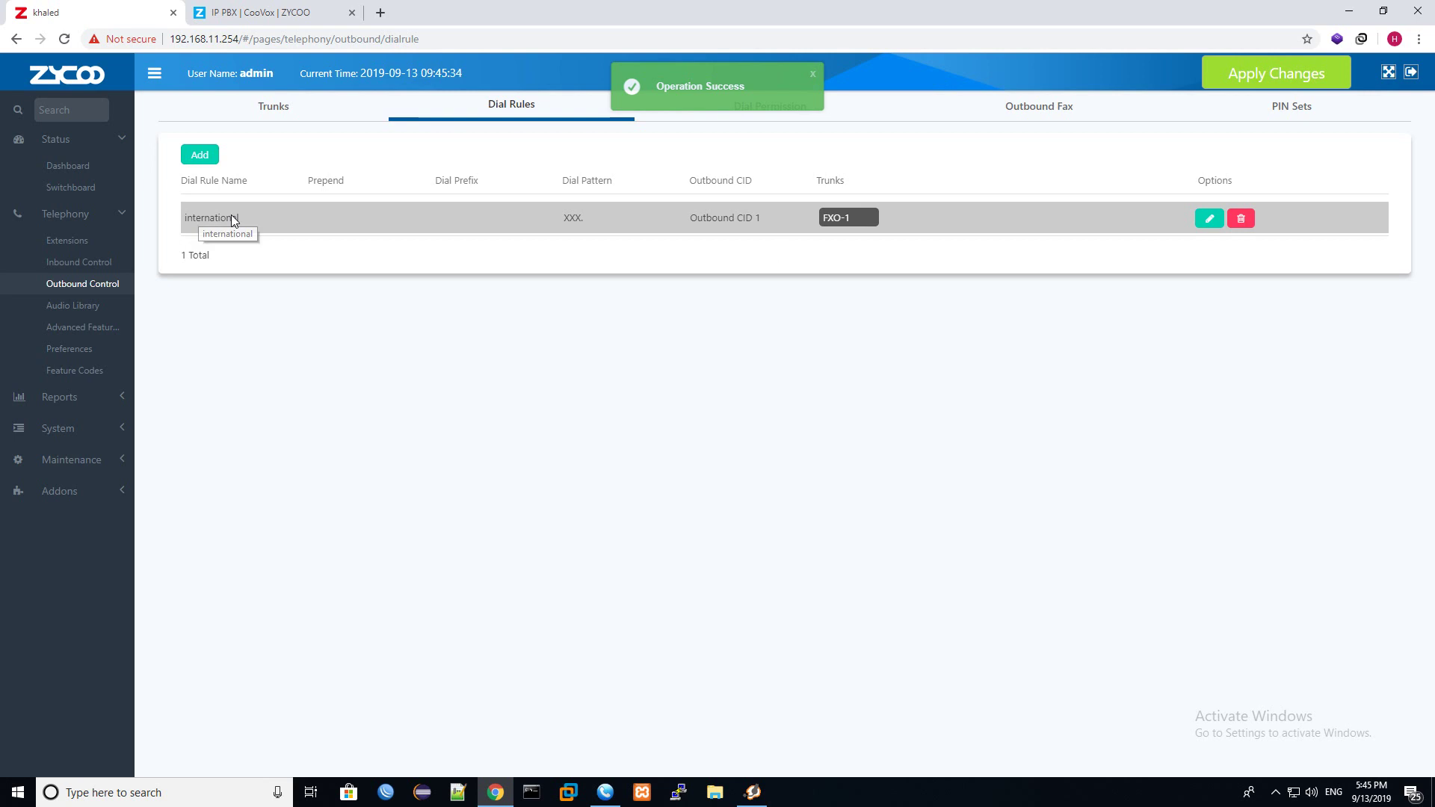
{"action": "left_click", "coordinate": [812, 74]}
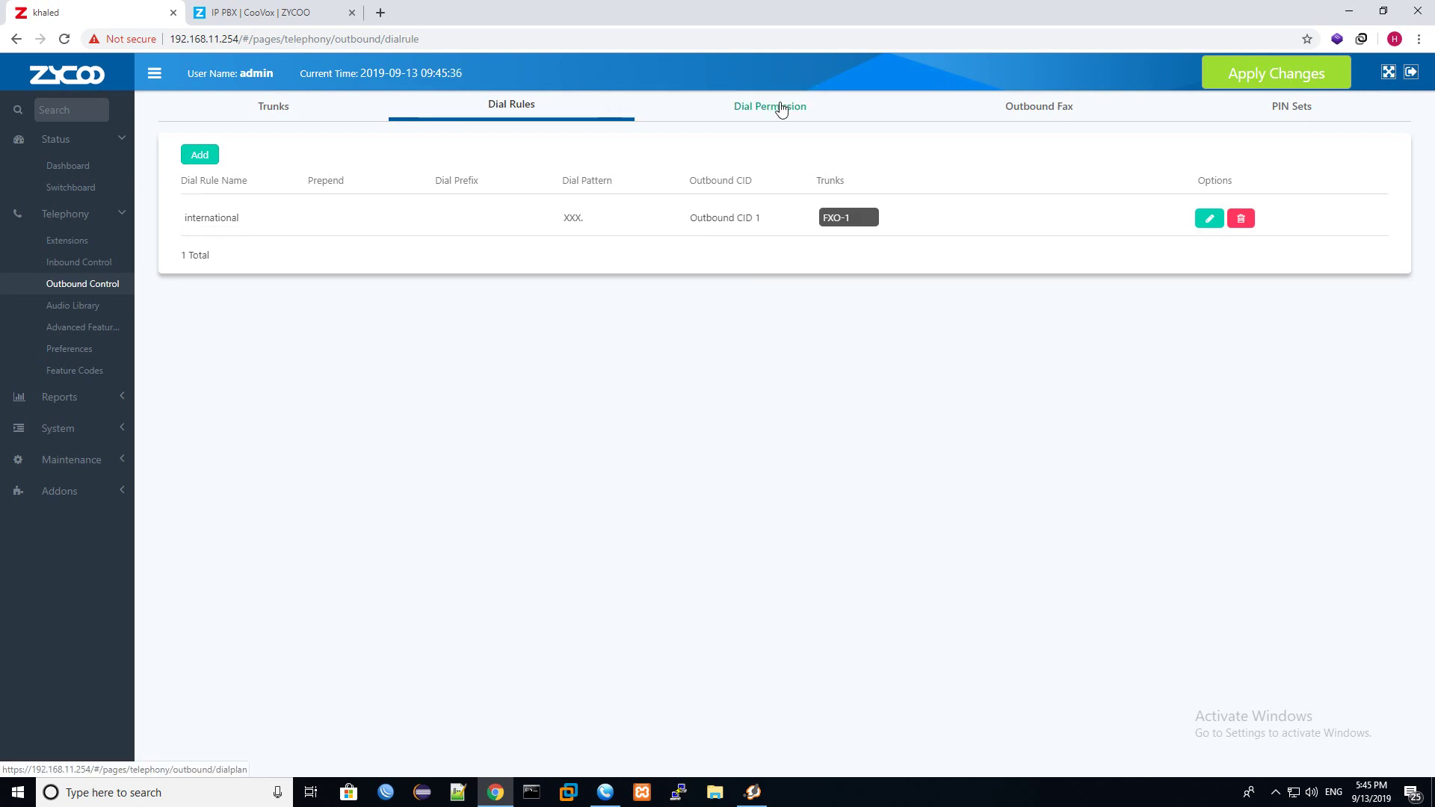
{"action": "left_click", "coordinate": [781, 110]}
Add dial permission 'international' with the international rule selected, and submit it.
{"action": "left_click", "coordinate": [208, 161]}
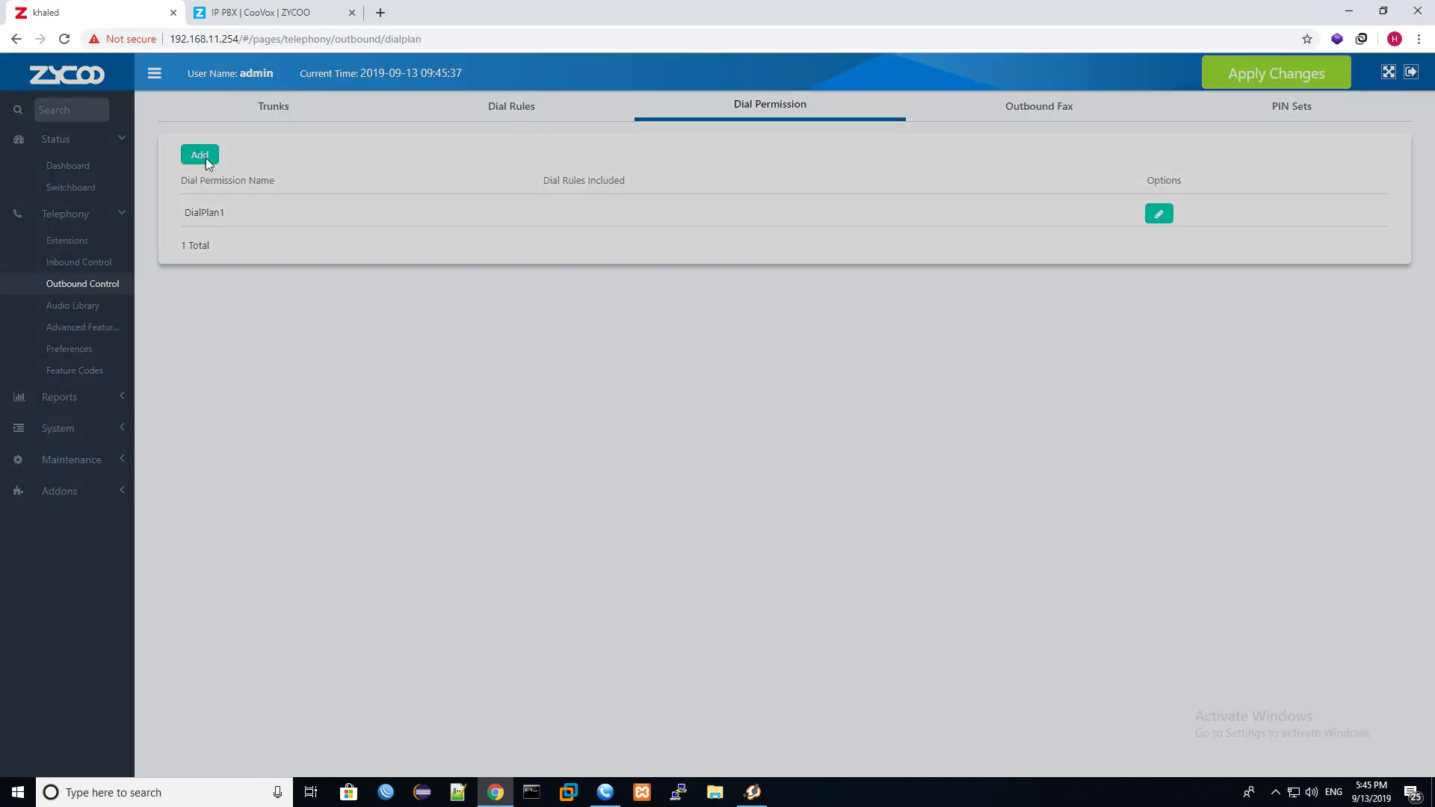
{"action": "left_click", "coordinate": [591, 214]}
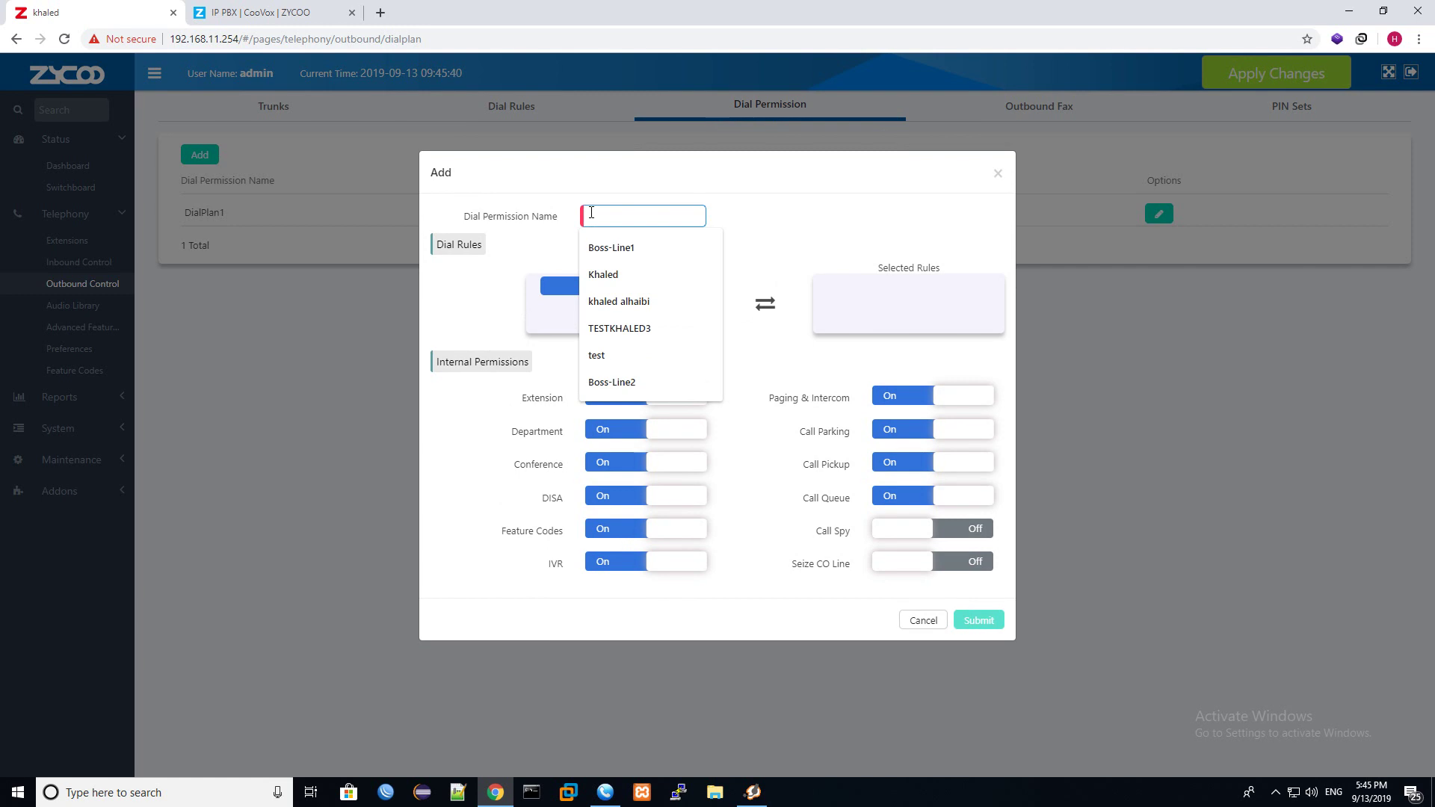
{"action": "type", "text": "inte"}
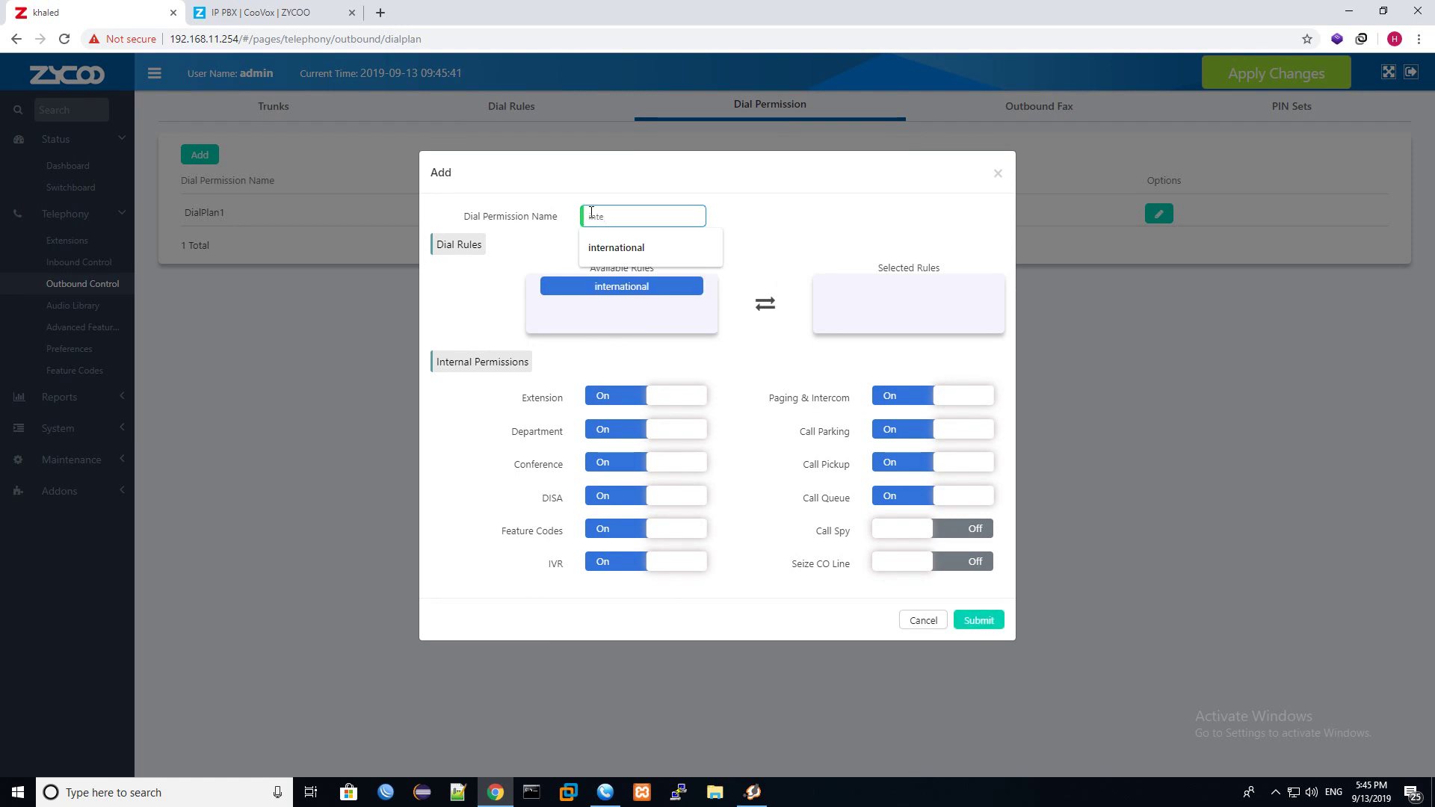
{"action": "left_click", "coordinate": [615, 246]}
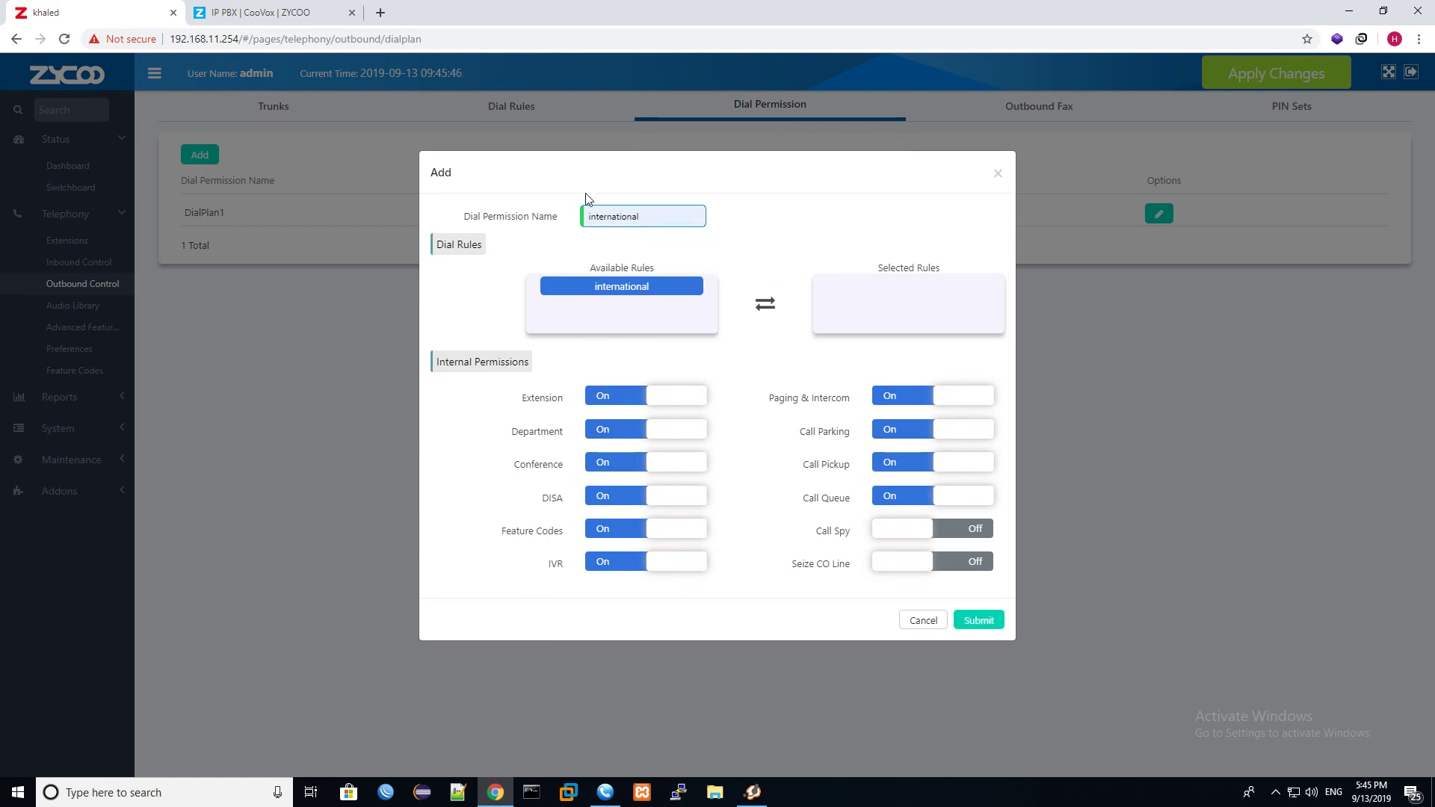
{"action": "double_click", "coordinate": [630, 288]}
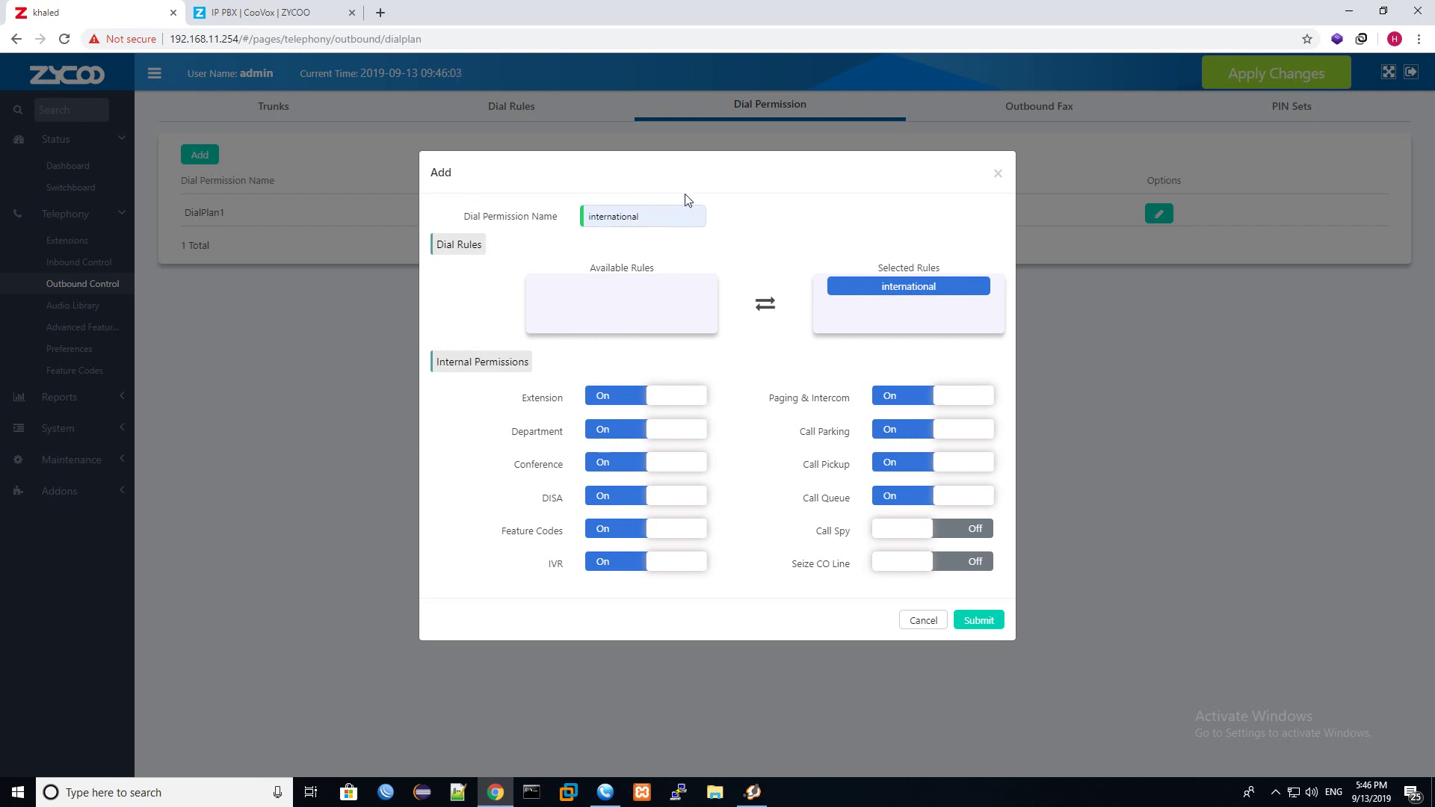
{"action": "left_click", "coordinate": [970, 628]}
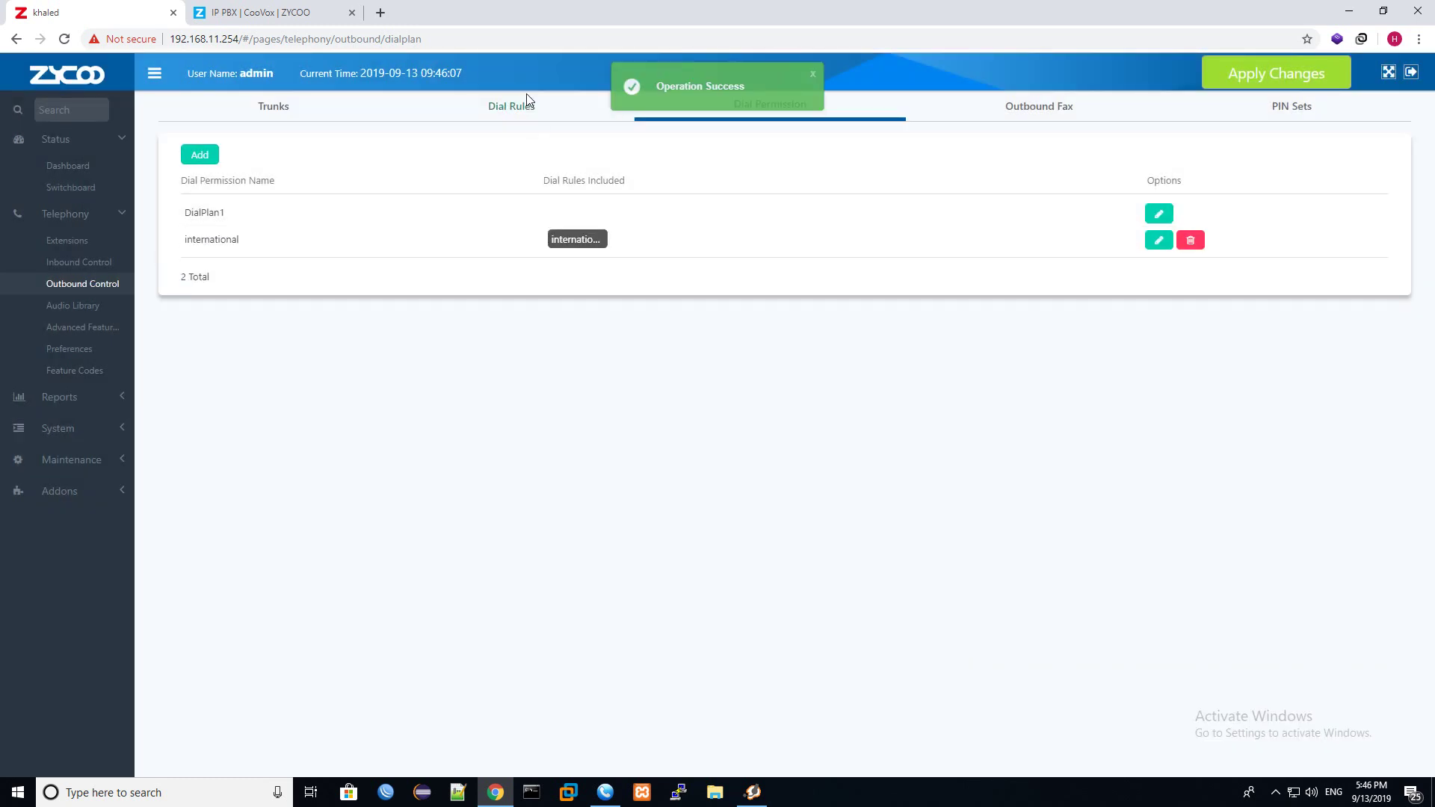
{"action": "left_click", "coordinate": [523, 114]}
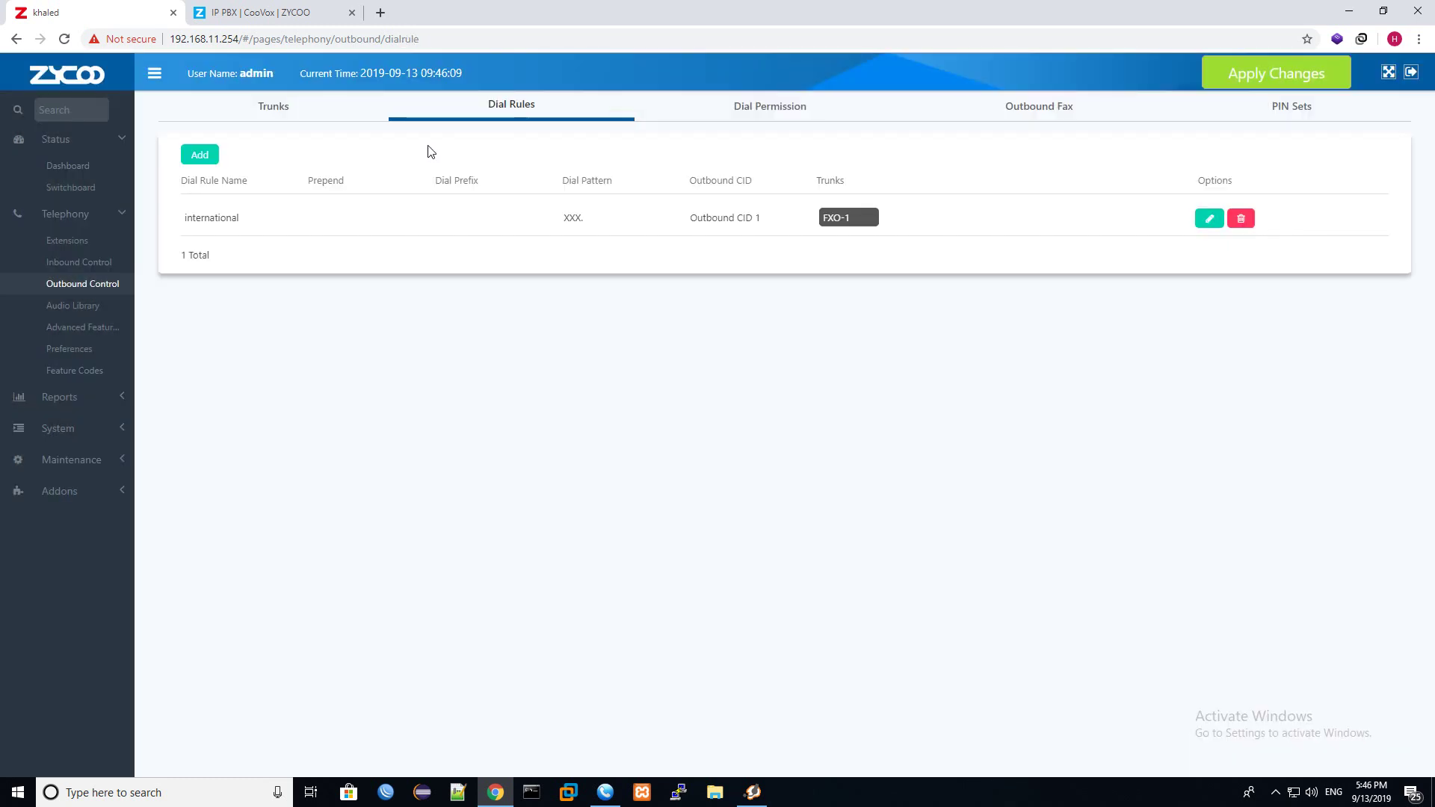
Add another dial rule named 'call_itsp'.
{"action": "left_click", "coordinate": [200, 156]}
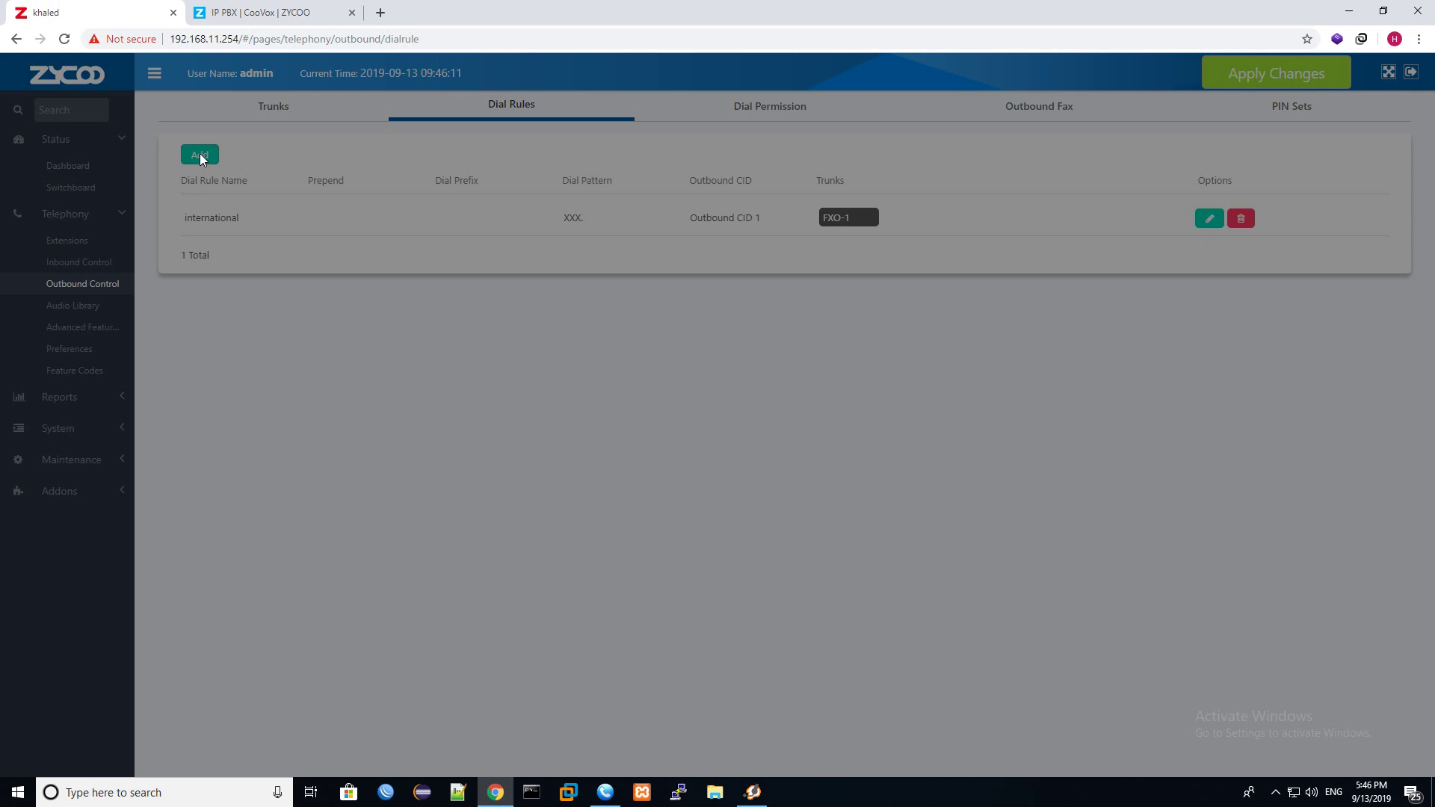
{"action": "left_click", "coordinate": [768, 216]}
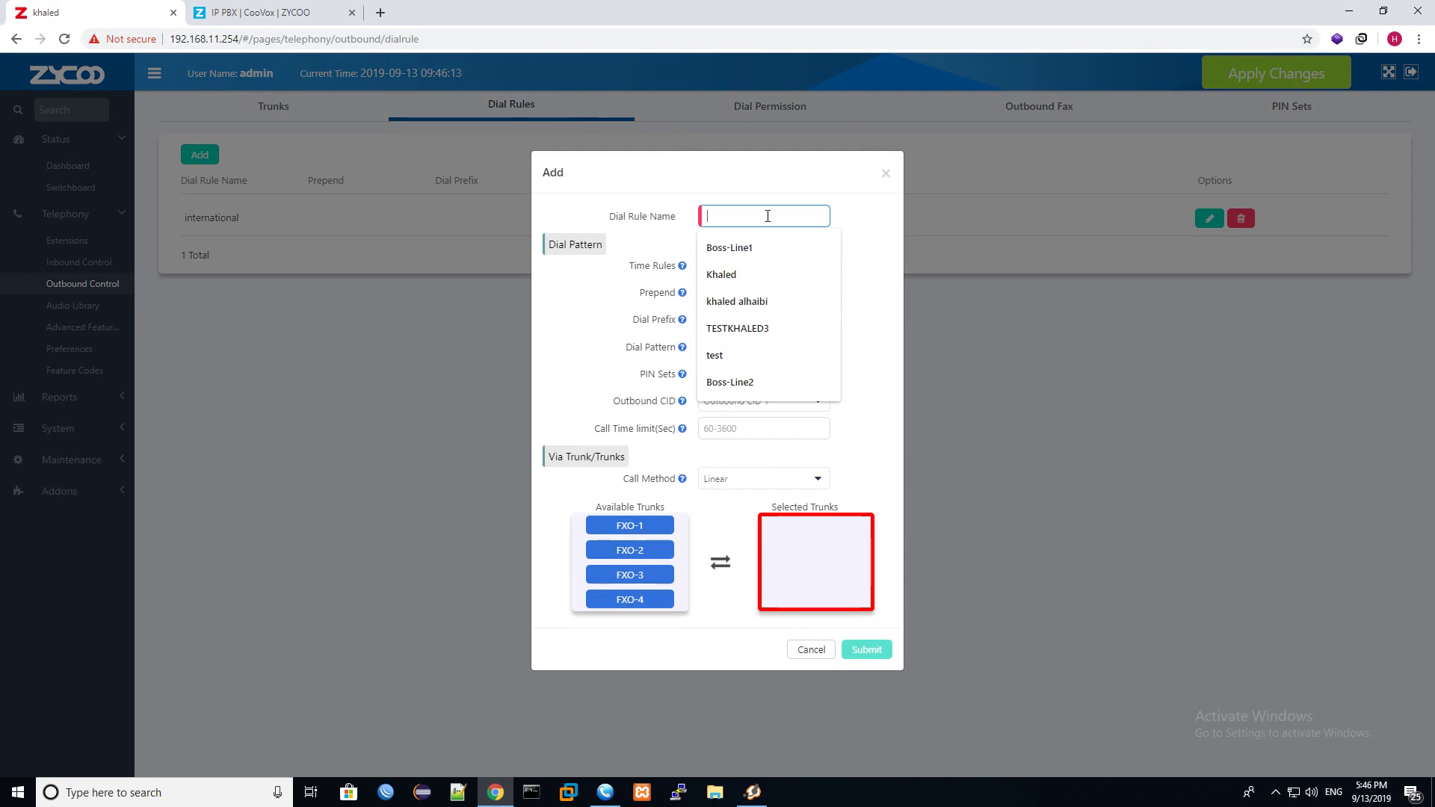
{"action": "type", "text": "call"}
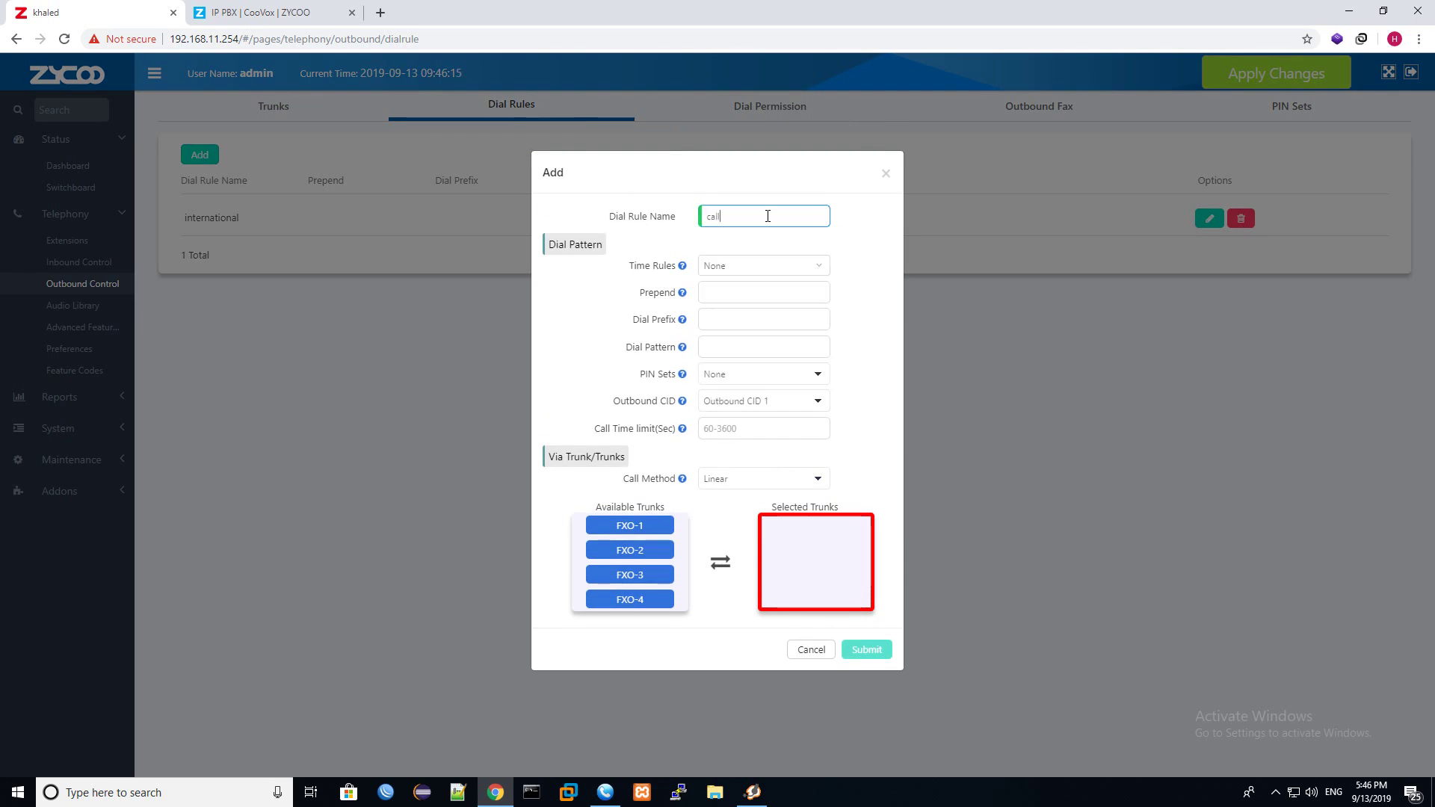
{"action": "type", "text": "_itsp"}
Start the call_itsp dial pattern with 9.
{"action": "left_click", "coordinate": [745, 346]}
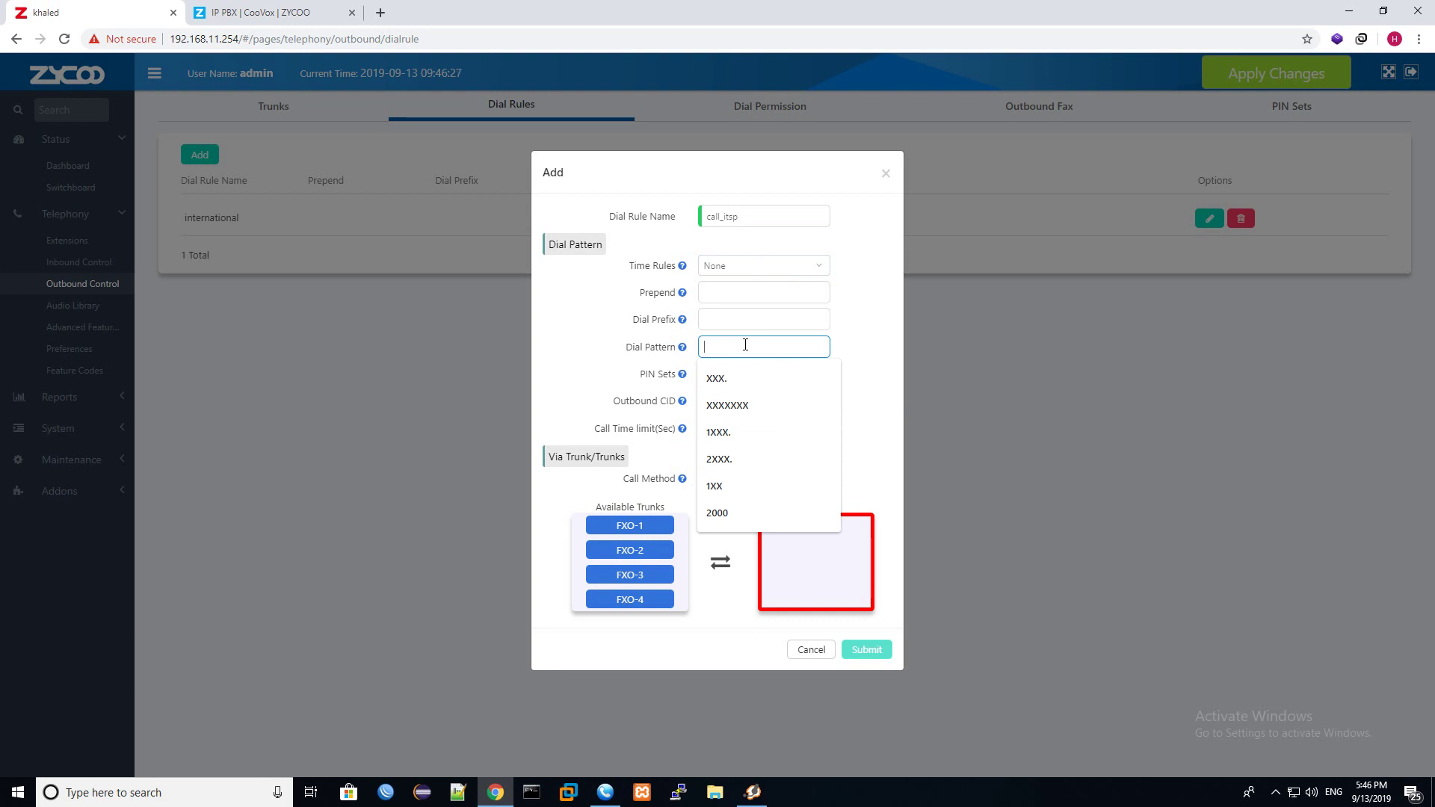
{"action": "type", "text": "9xx"}
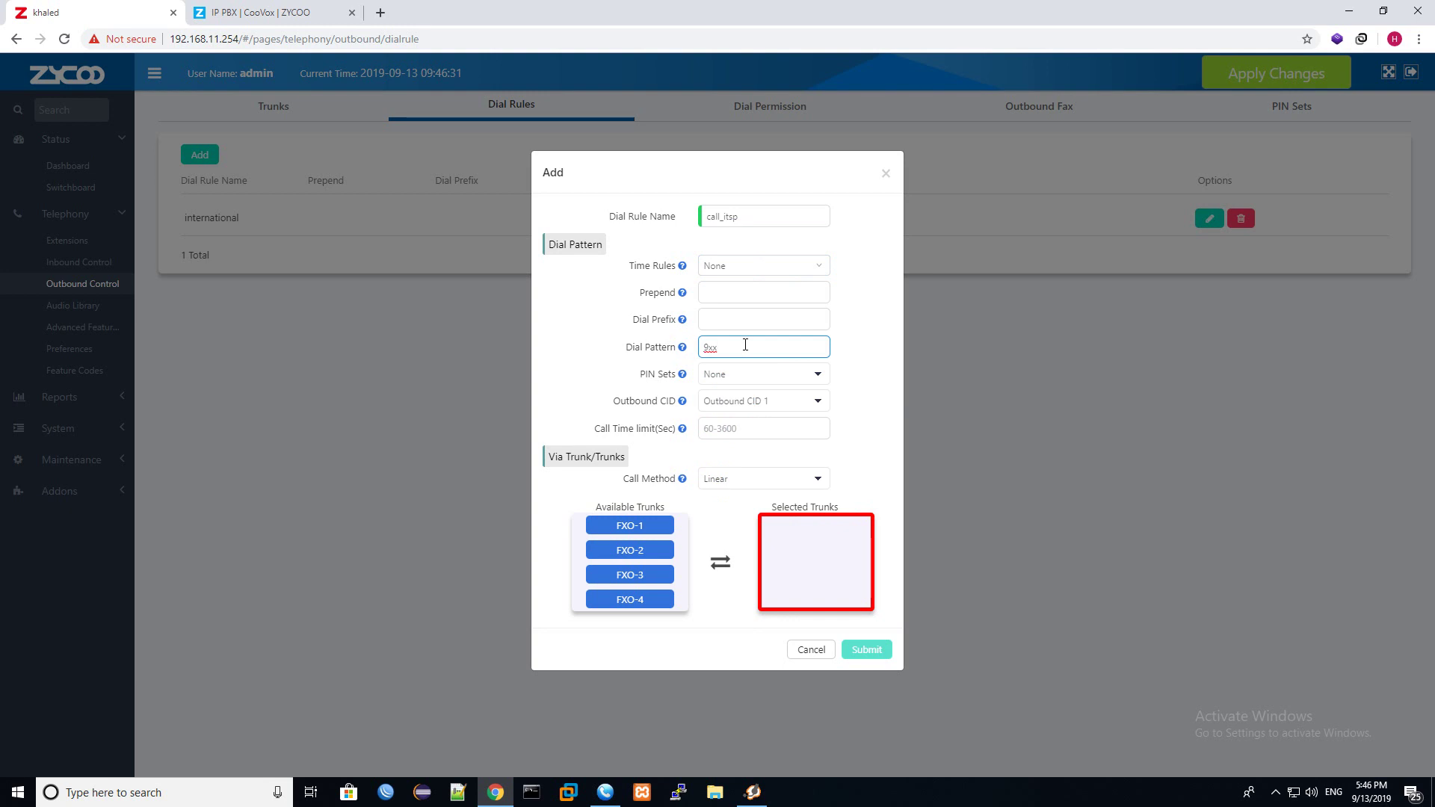
{"action": "key", "text": "BackSpace"}
{"action": "key", "text": "BackSpace"}
{"action": "left_click", "coordinate": [381, 13]}
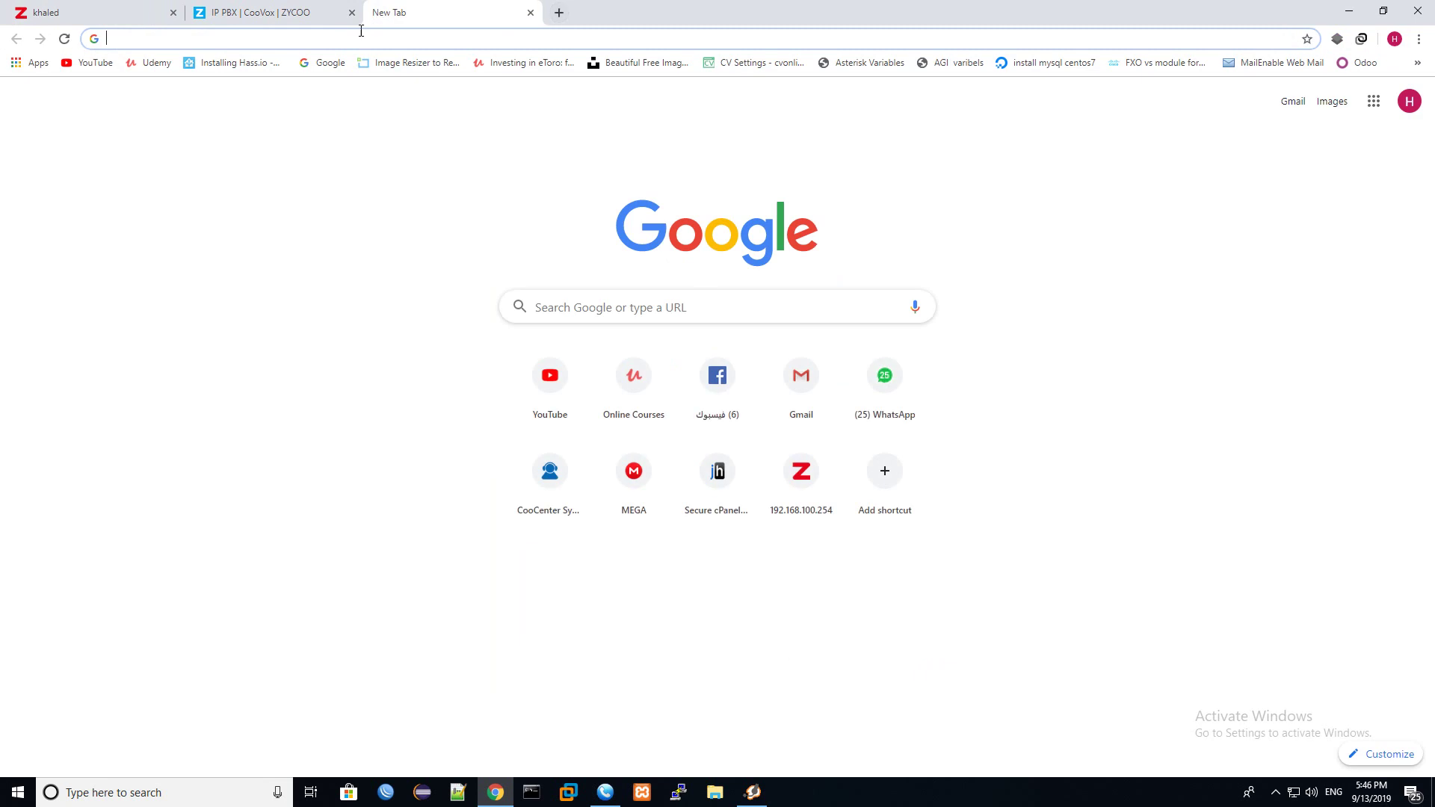
{"action": "left_click", "coordinate": [276, 9]}
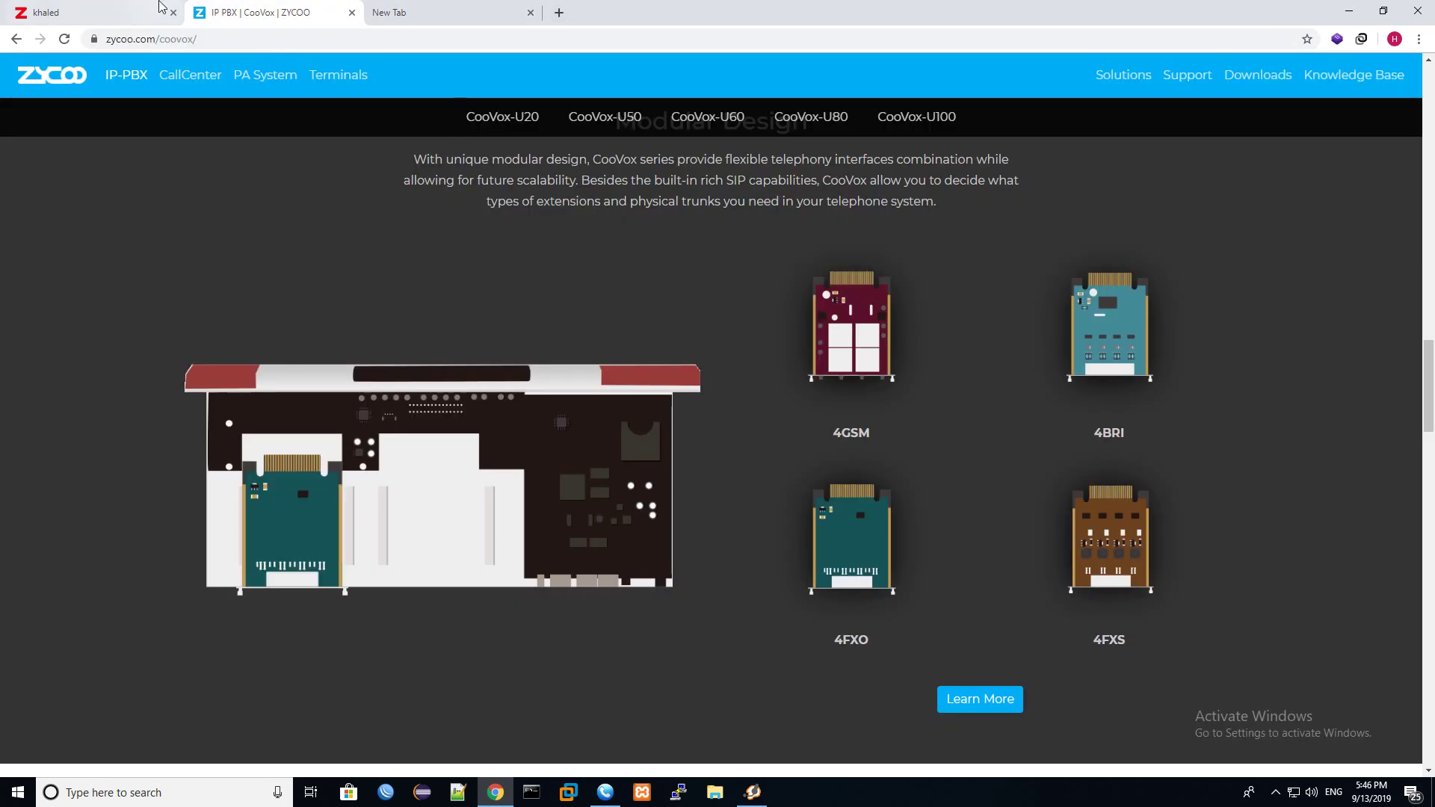
{"action": "left_click", "coordinate": [159, 9]}
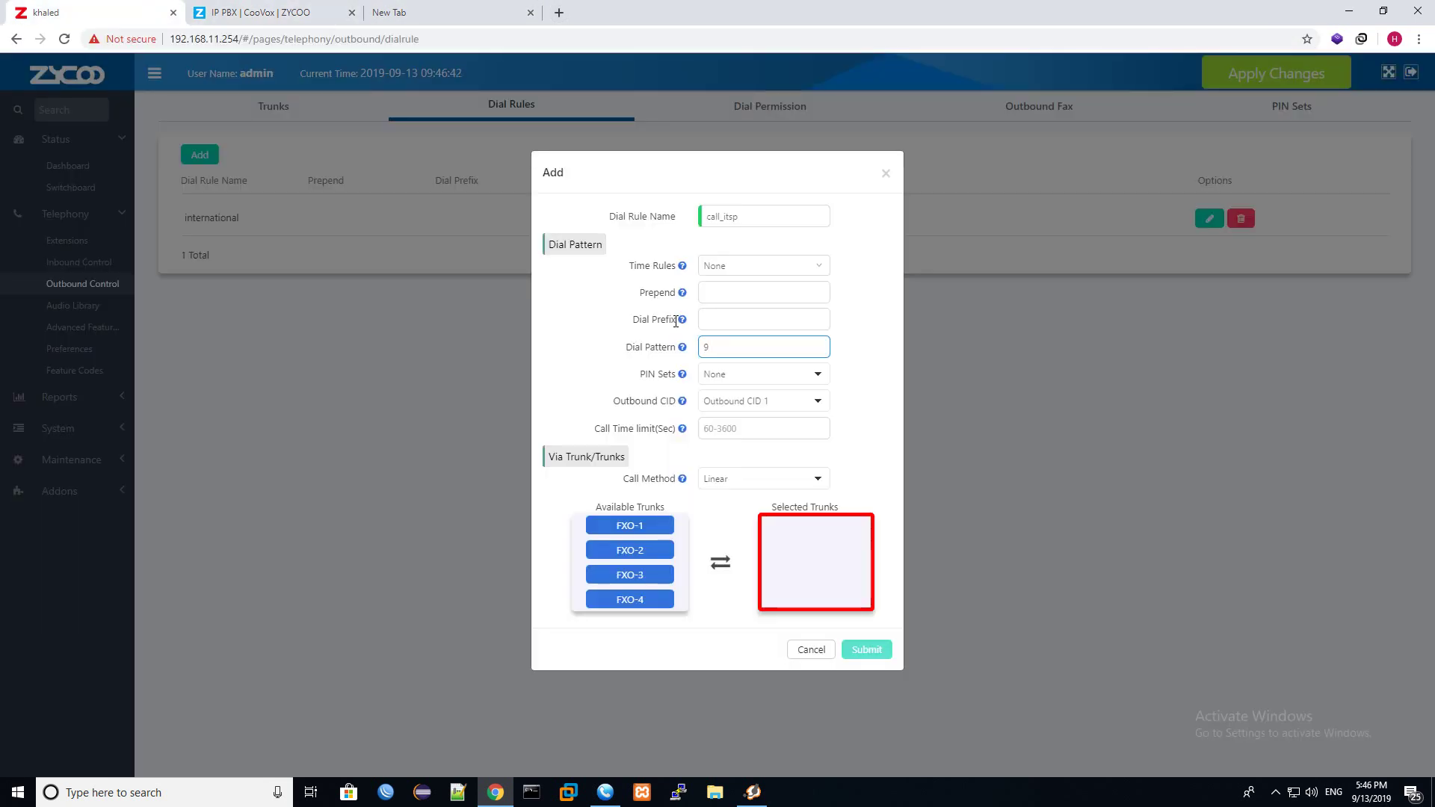
Complete the pattern as 9XX, select trunk FXO-1, and submit the call_itsp rule.
{"action": "type", "text": "XX"}
{"action": "left_click", "coordinate": [625, 526]}
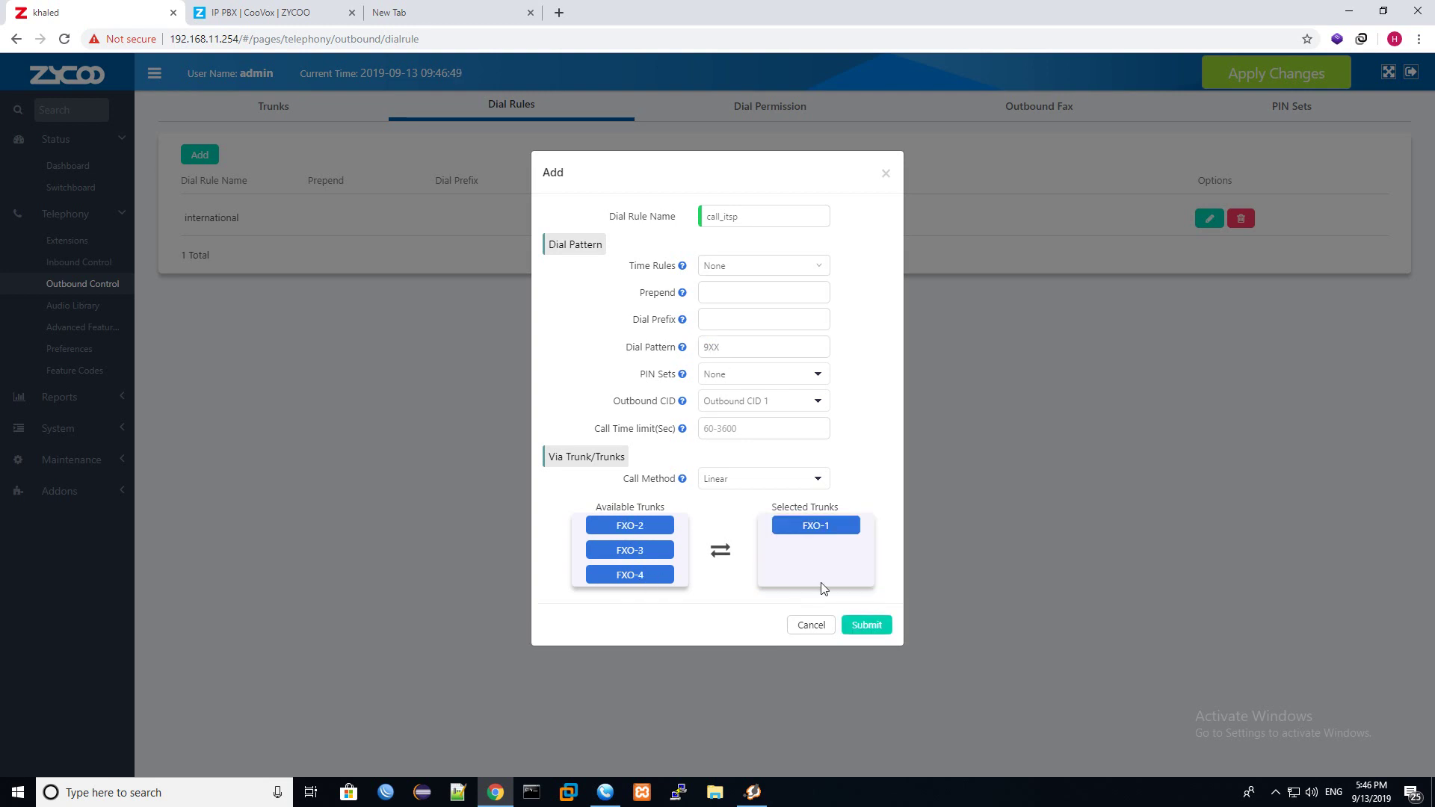
{"action": "left_click", "coordinate": [865, 627]}
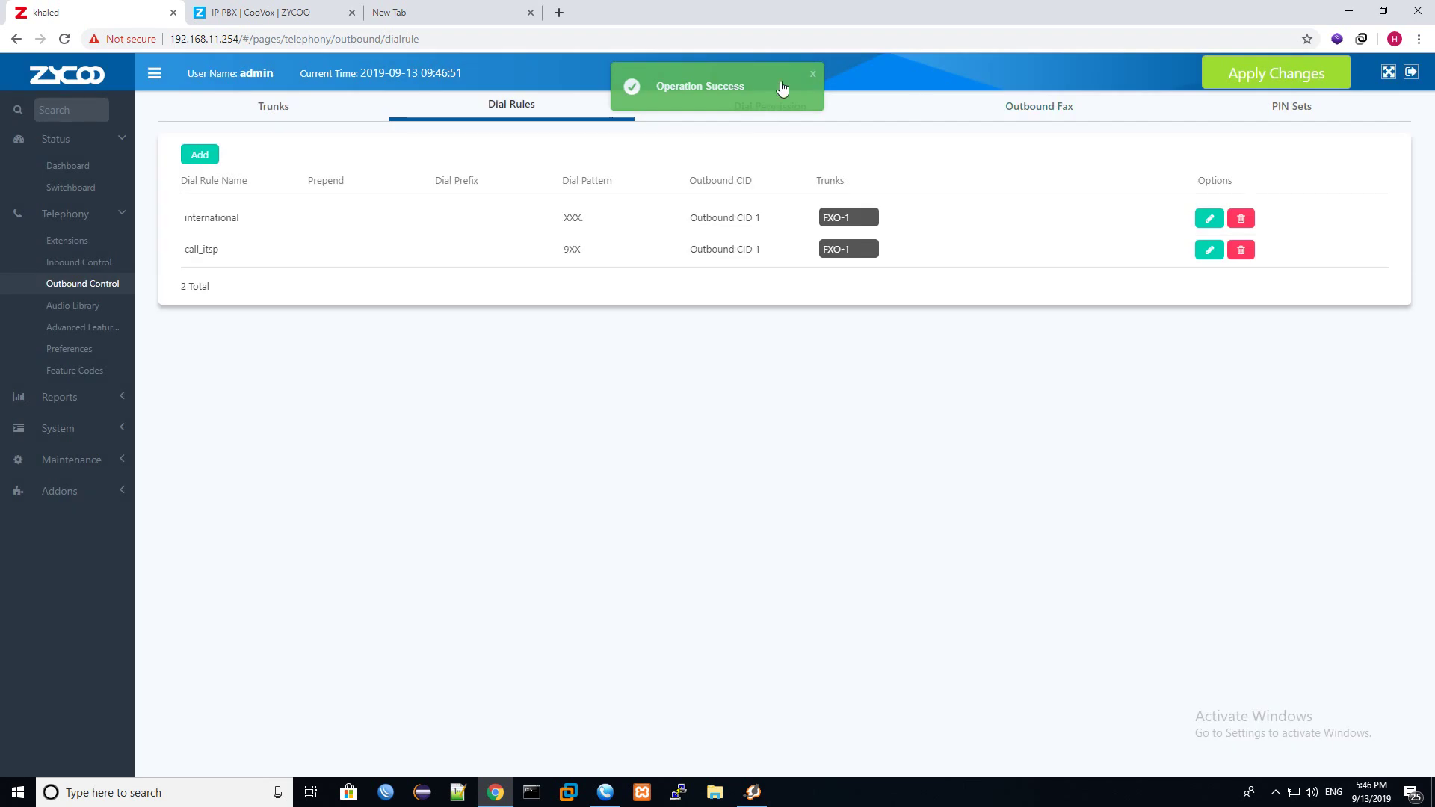
{"action": "left_click", "coordinate": [775, 112]}
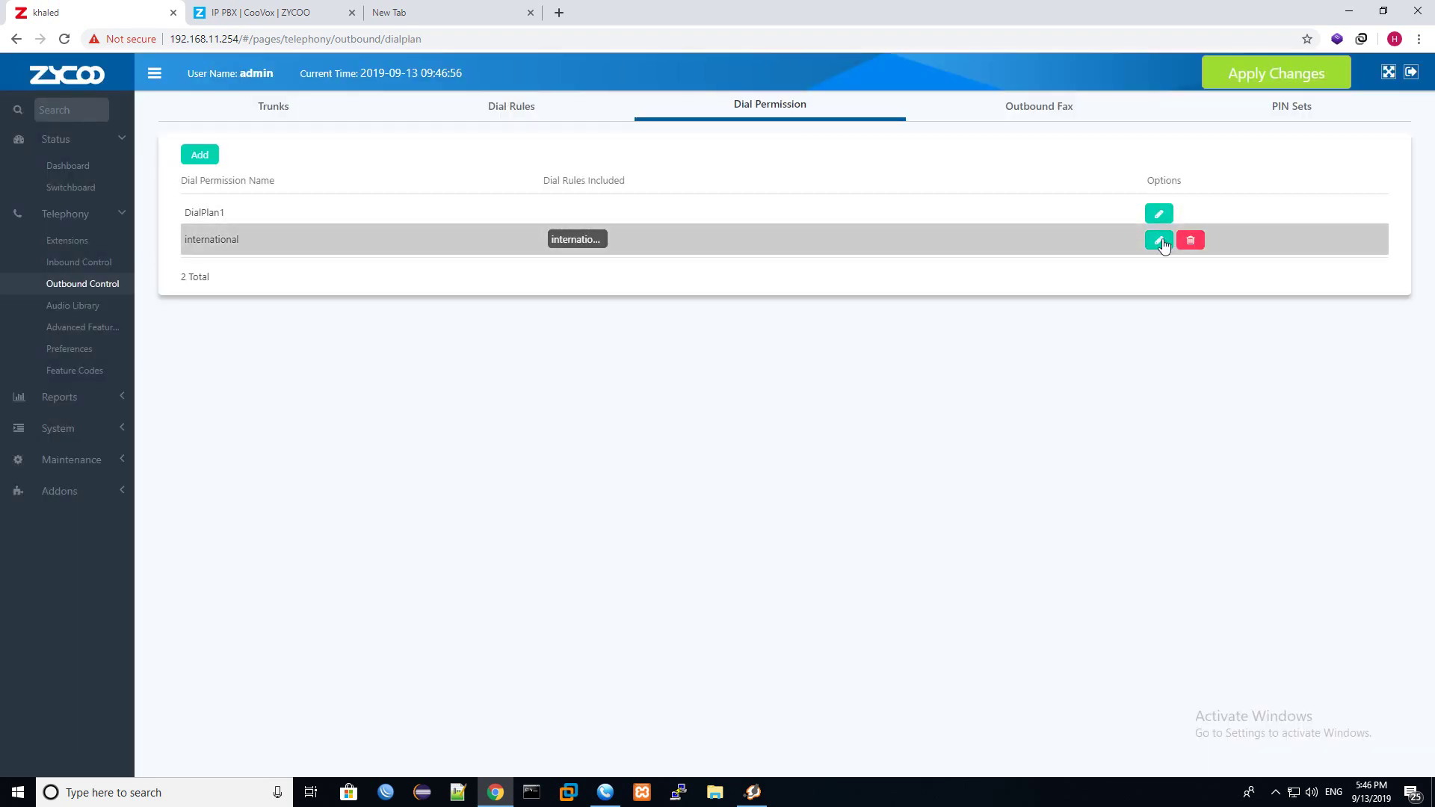
Add call_itsp alongside international in the international dial permission and save it.
{"action": "double_click", "coordinate": [249, 238]}
{"action": "left_click", "coordinate": [1159, 240]}
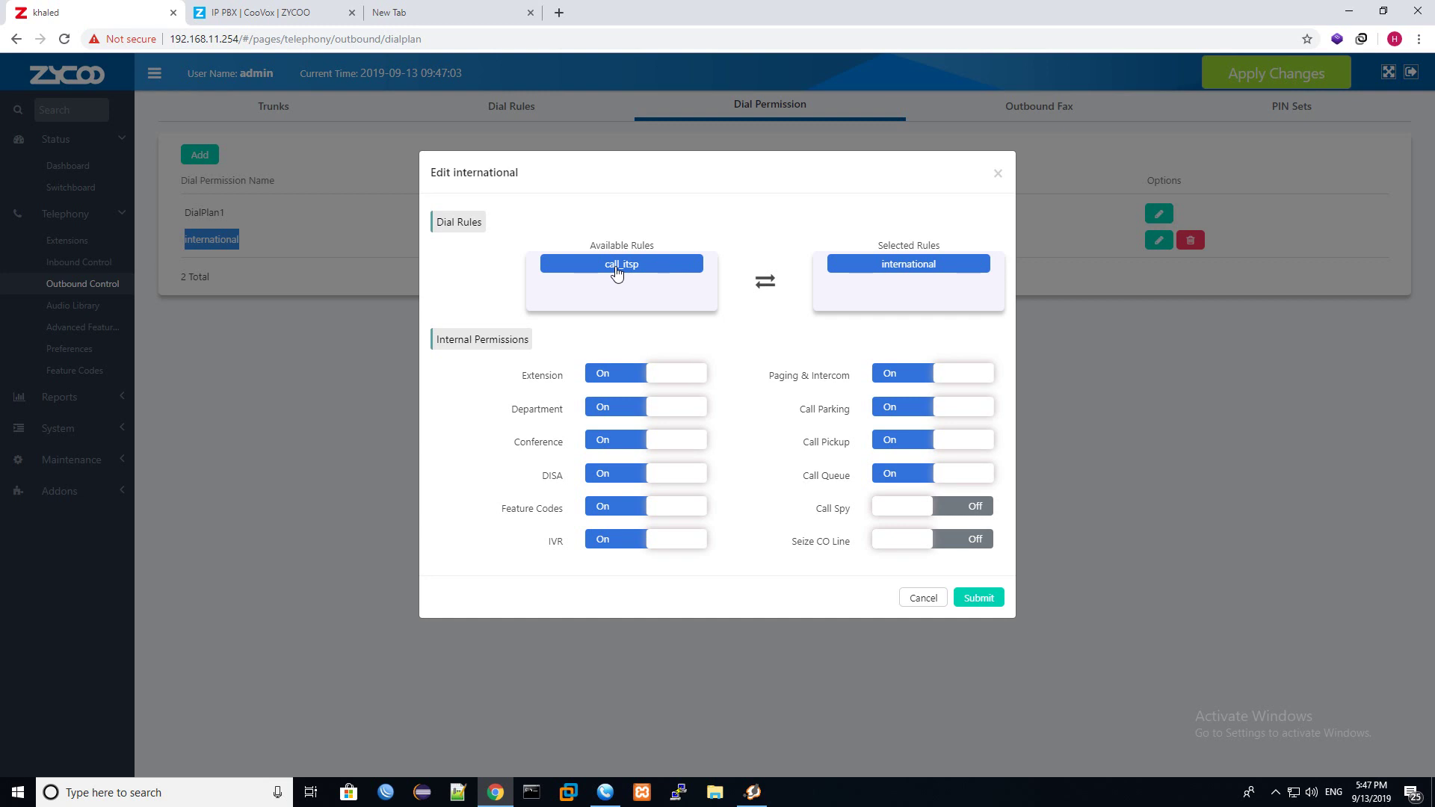
{"action": "left_click", "coordinate": [656, 274]}
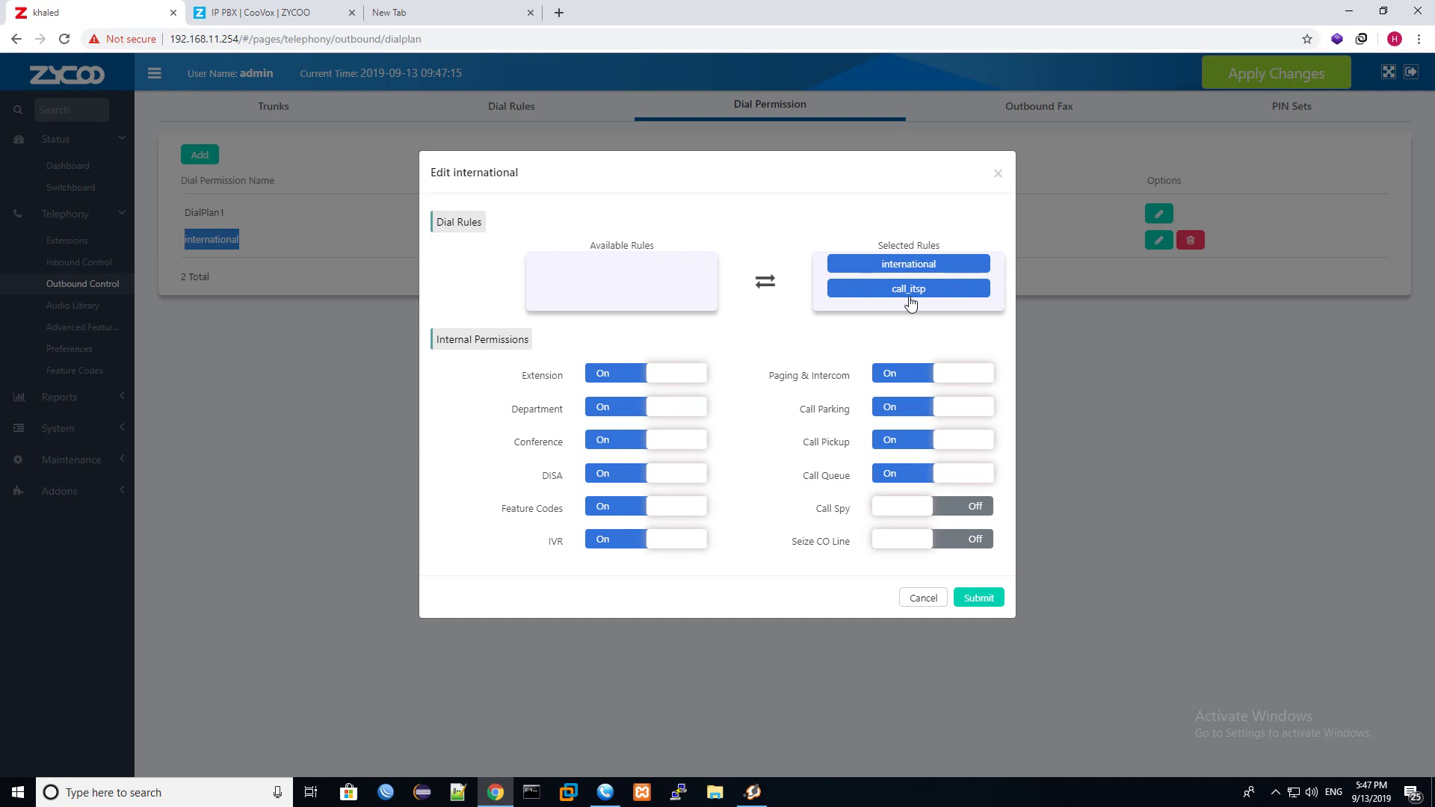
{"action": "left_click", "coordinate": [979, 599]}
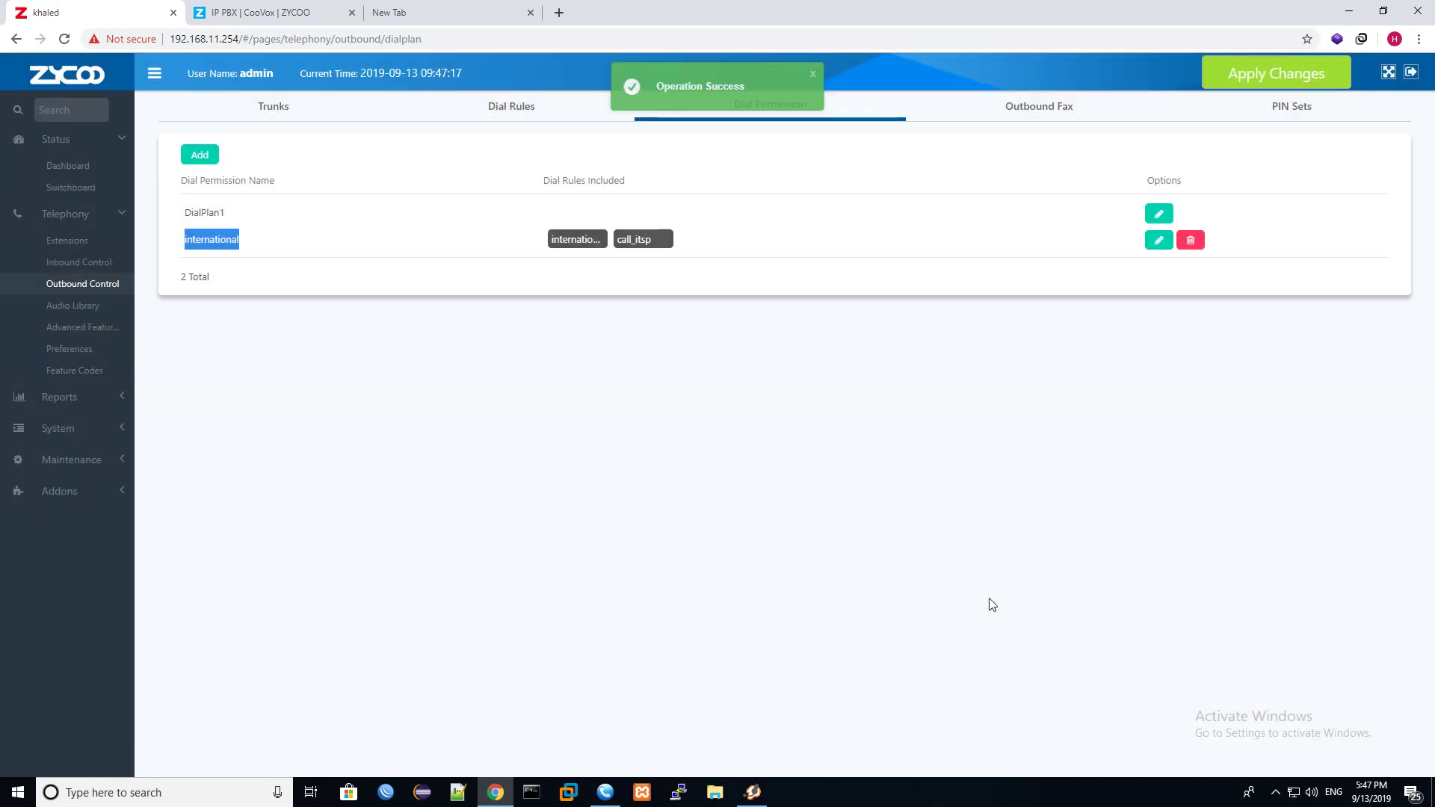
{"action": "left_click", "coordinate": [68, 240]}
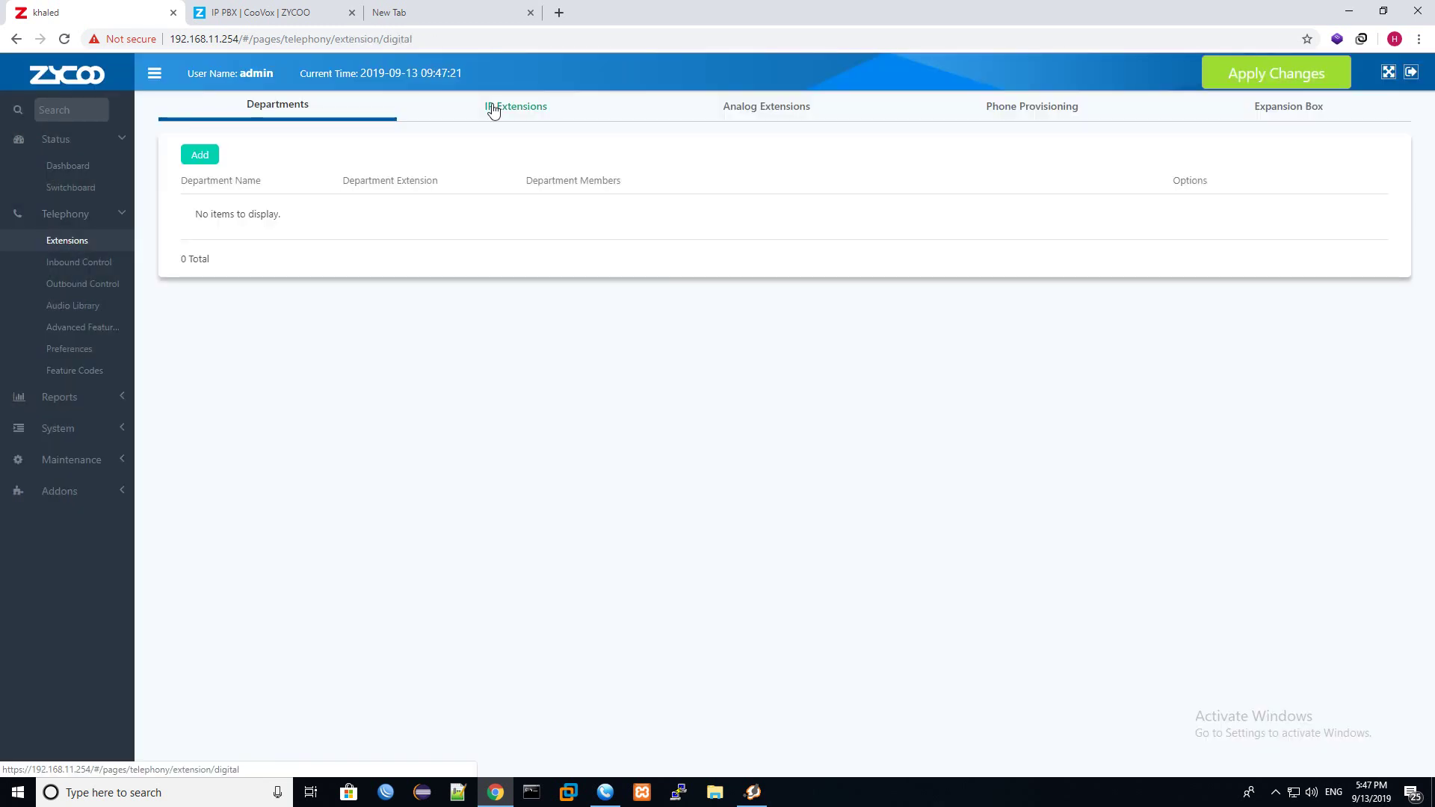
Switch extension 100 to the international dial permission and apply the changes to the PBX.
{"action": "left_click", "coordinate": [488, 105]}
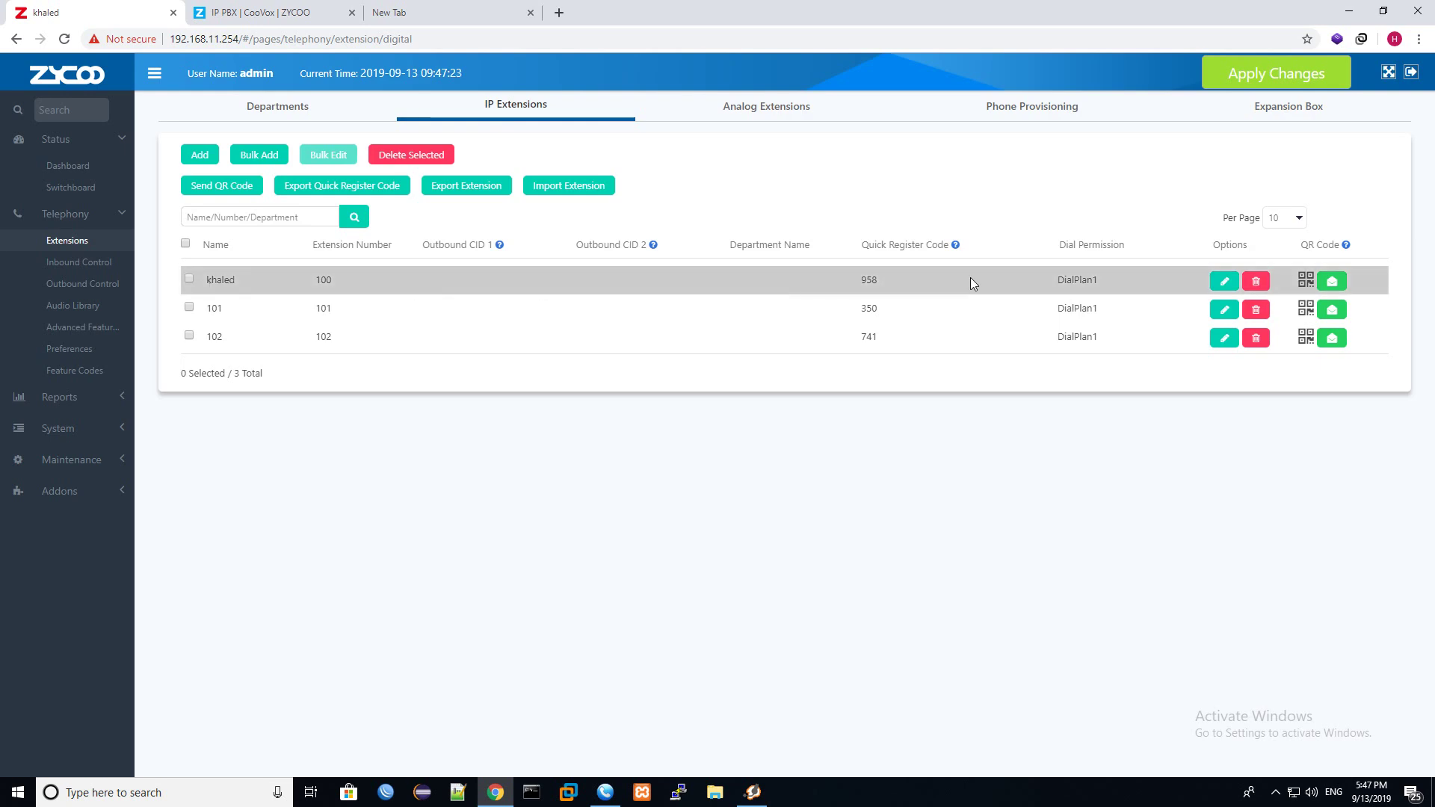
{"action": "left_click", "coordinate": [1221, 282]}
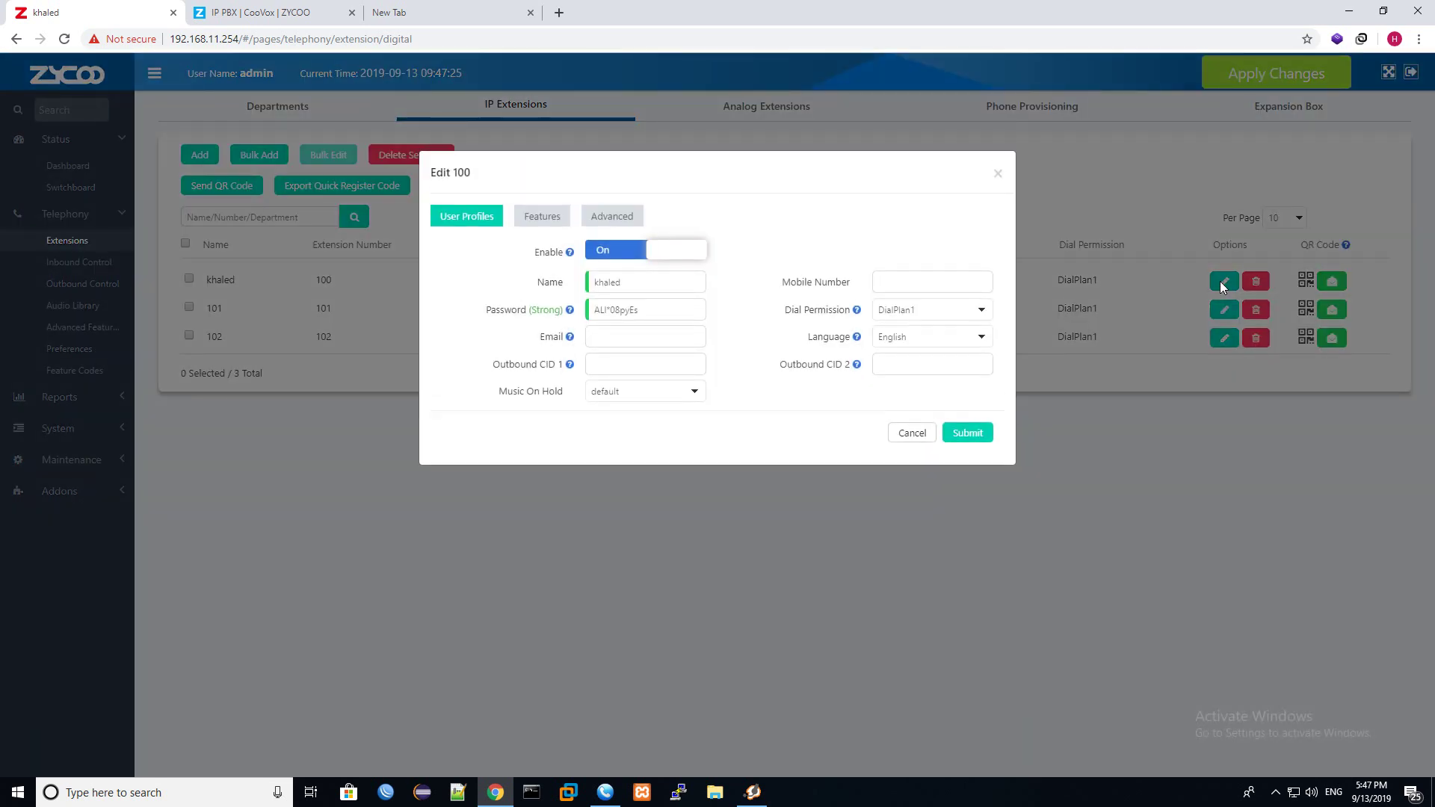
{"action": "left_click", "coordinate": [942, 310]}
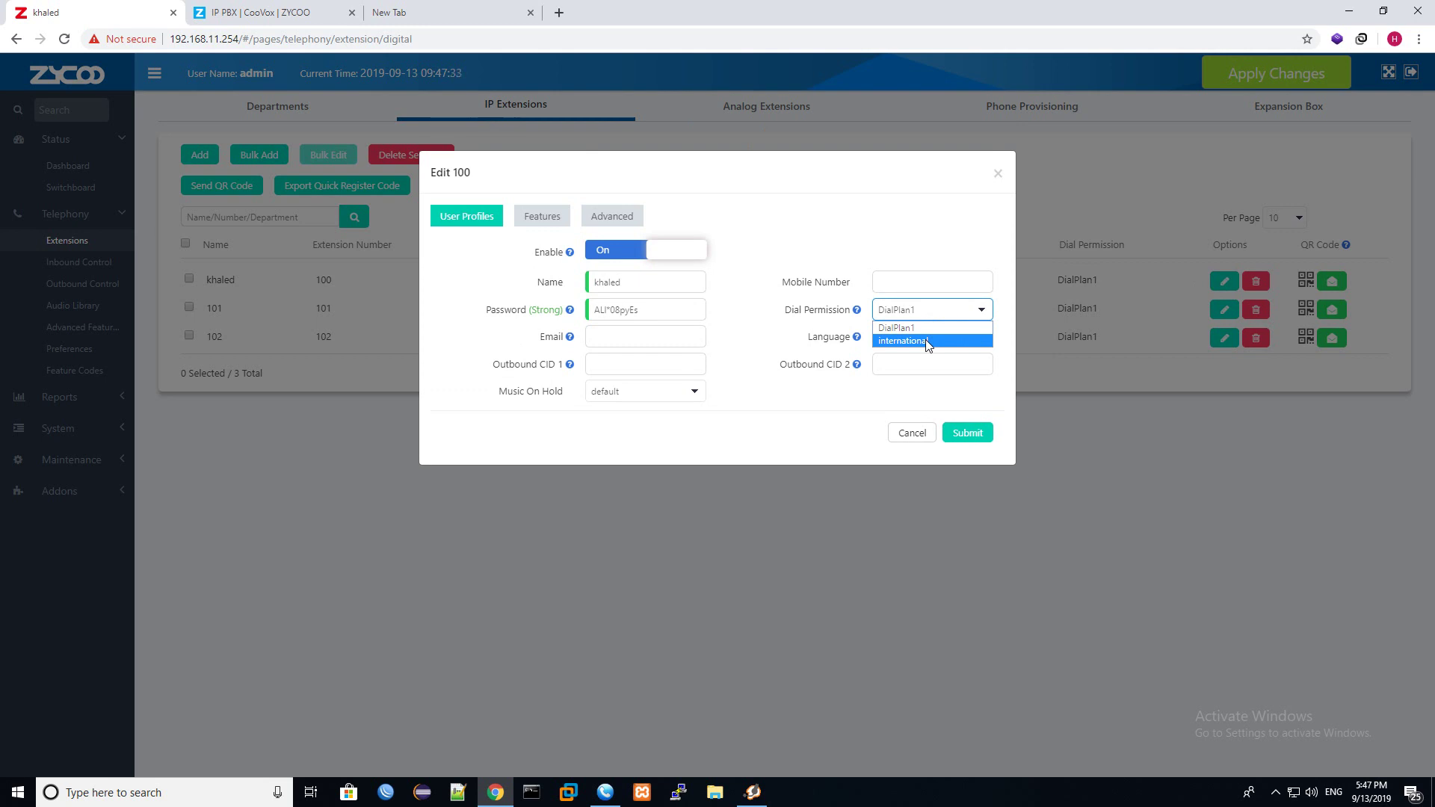
{"action": "left_click", "coordinate": [927, 342]}
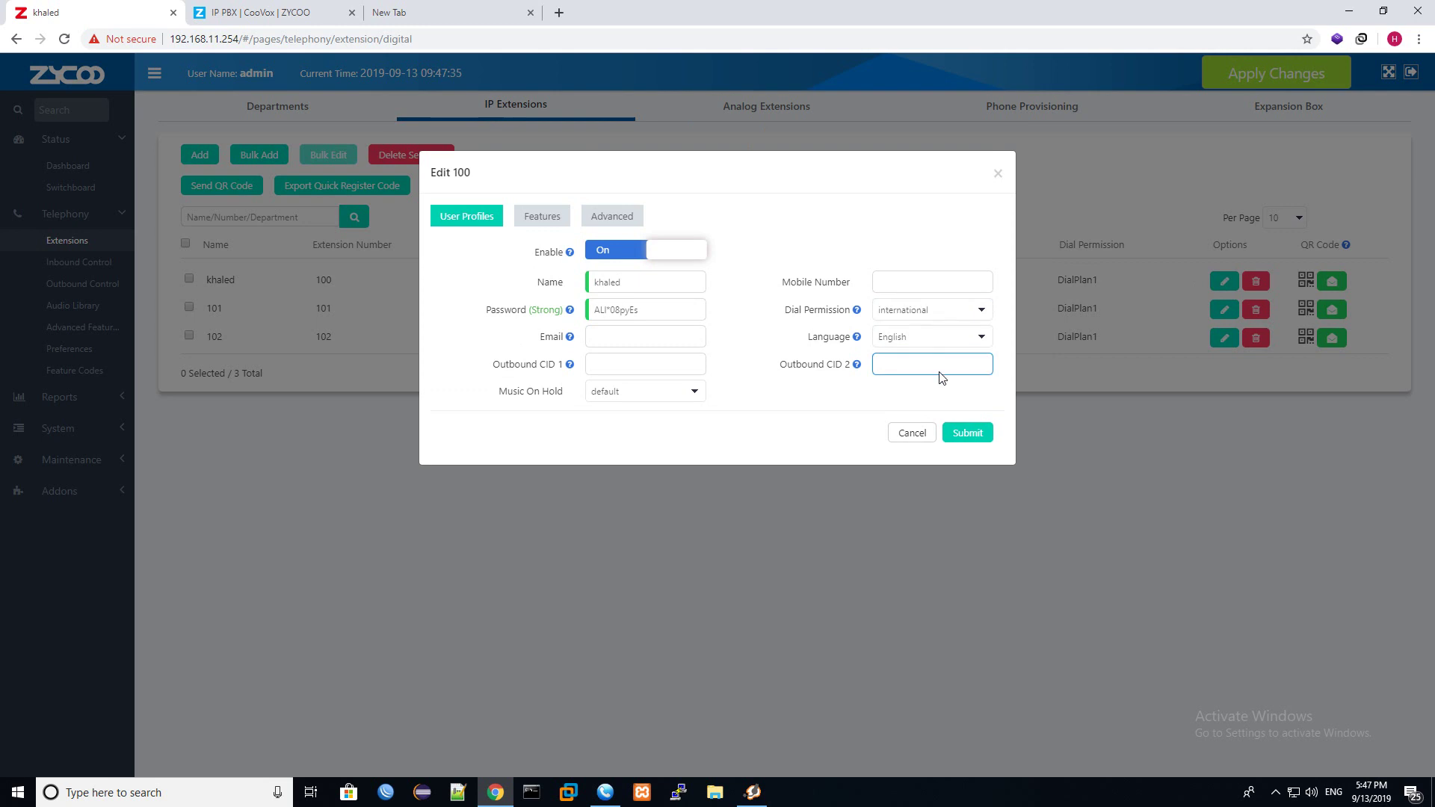
{"action": "left_click", "coordinate": [973, 438]}
{"action": "left_click", "coordinate": [1265, 77]}
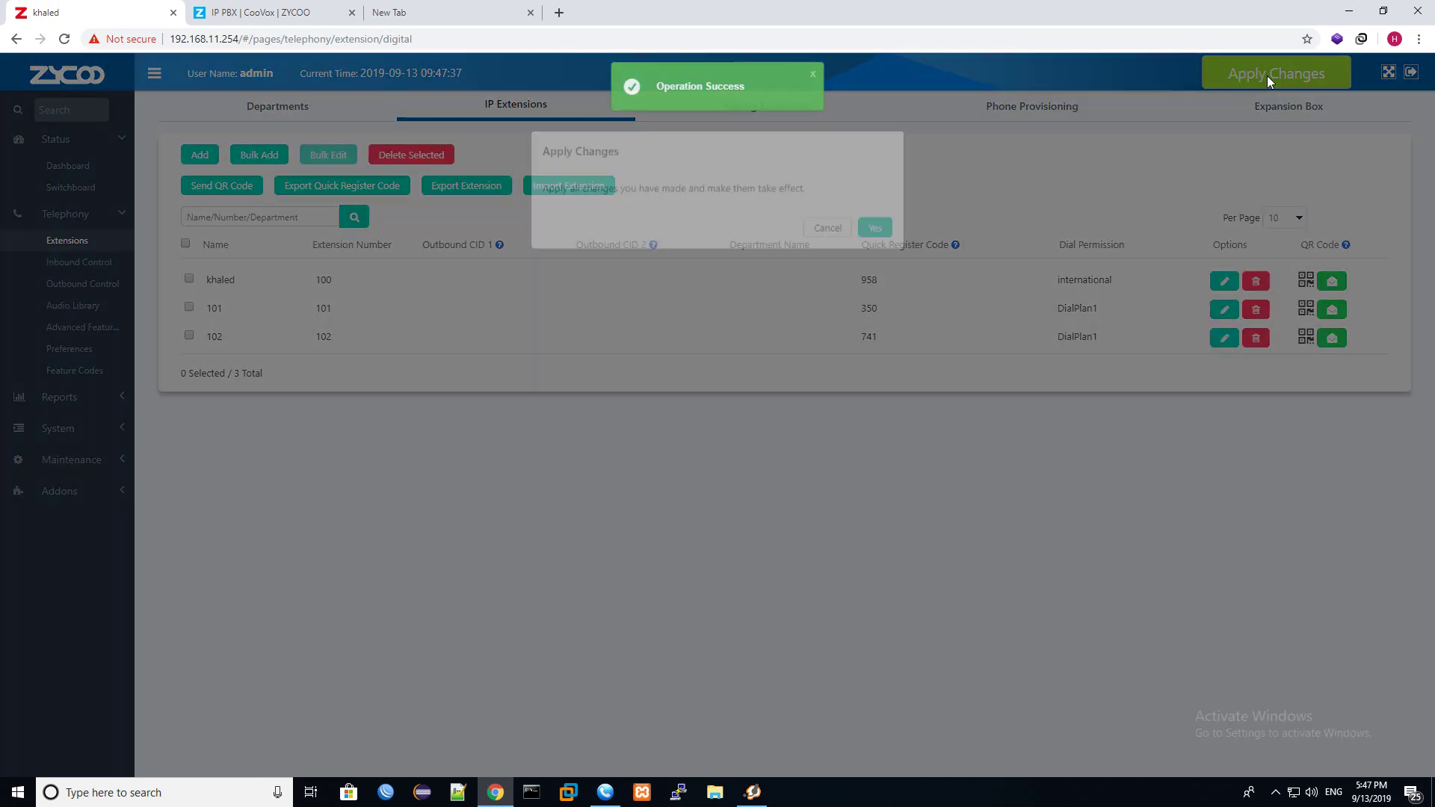
{"action": "left_click", "coordinate": [875, 247]}
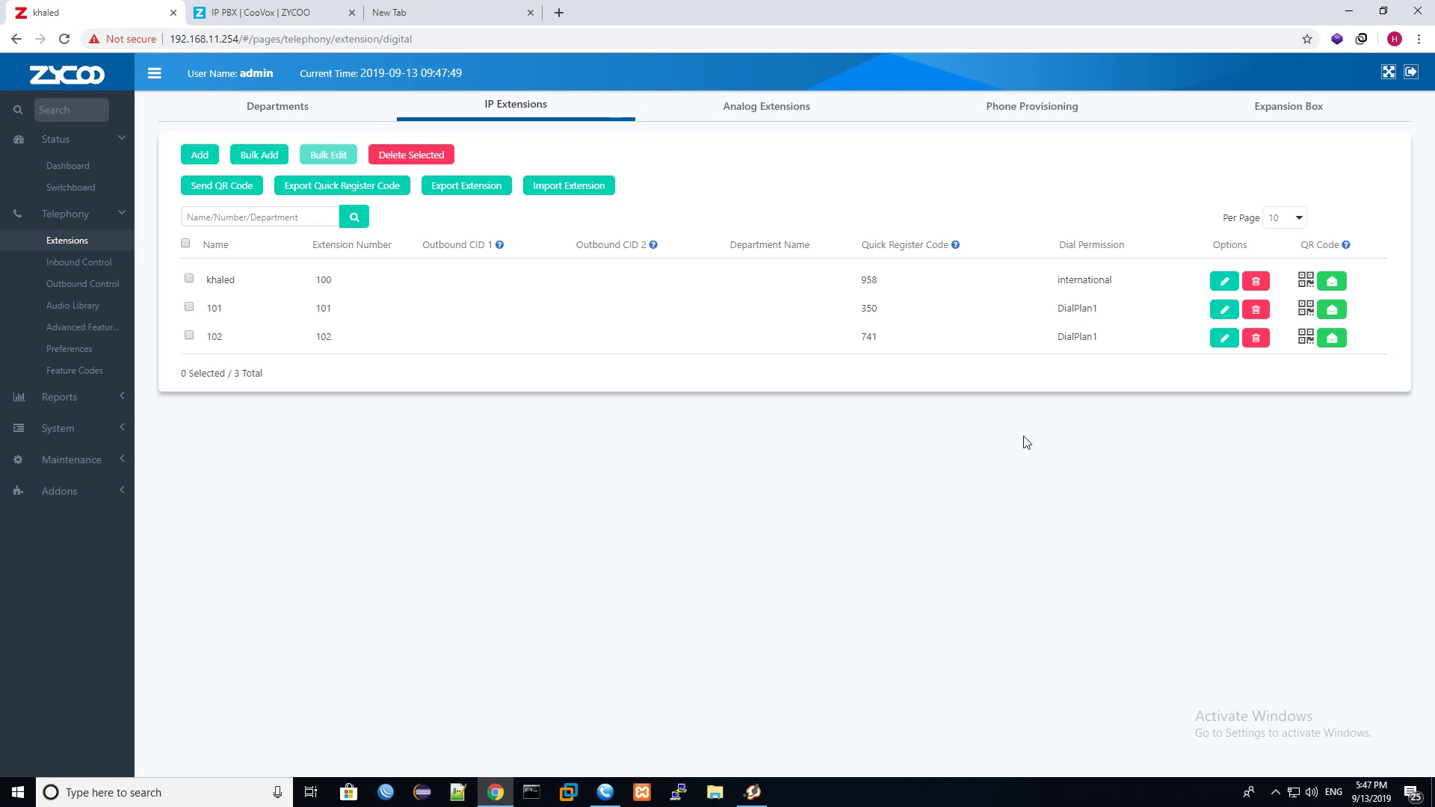
Call the mobile number from MicroSIP, check the switchboard, then hang up and minimize it.
{"action": "left_click", "coordinate": [606, 792]}
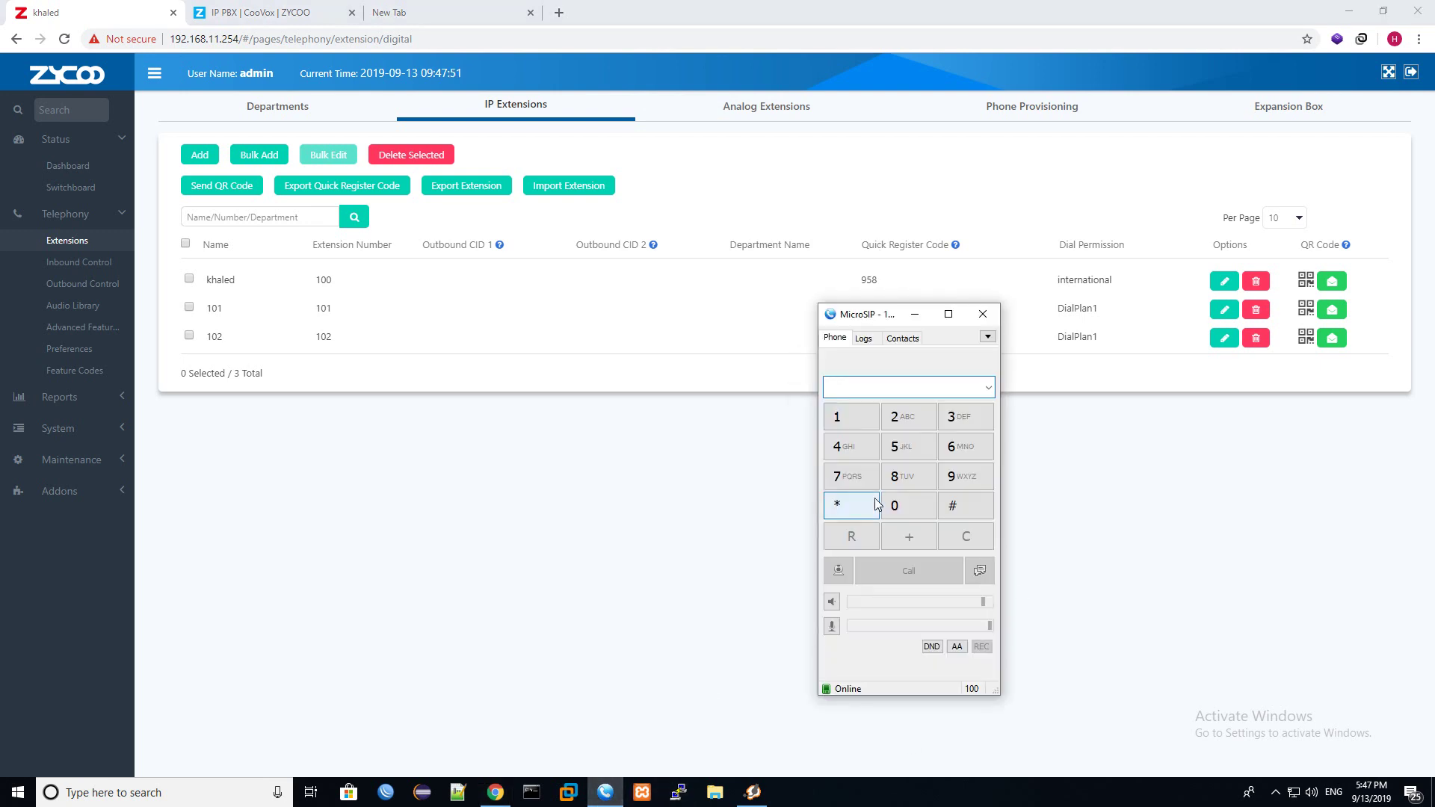
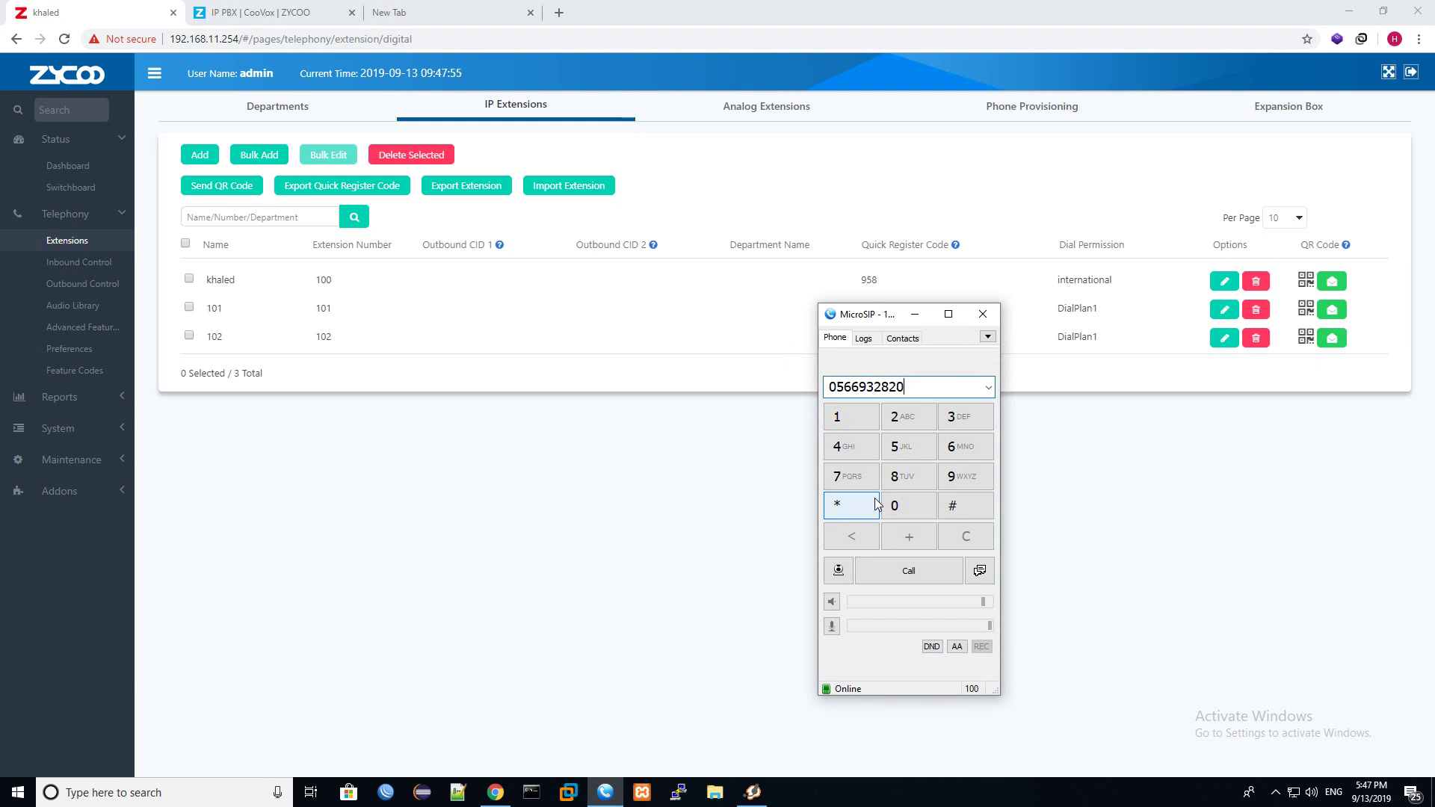
{"action": "left_click", "coordinate": [70, 187]}
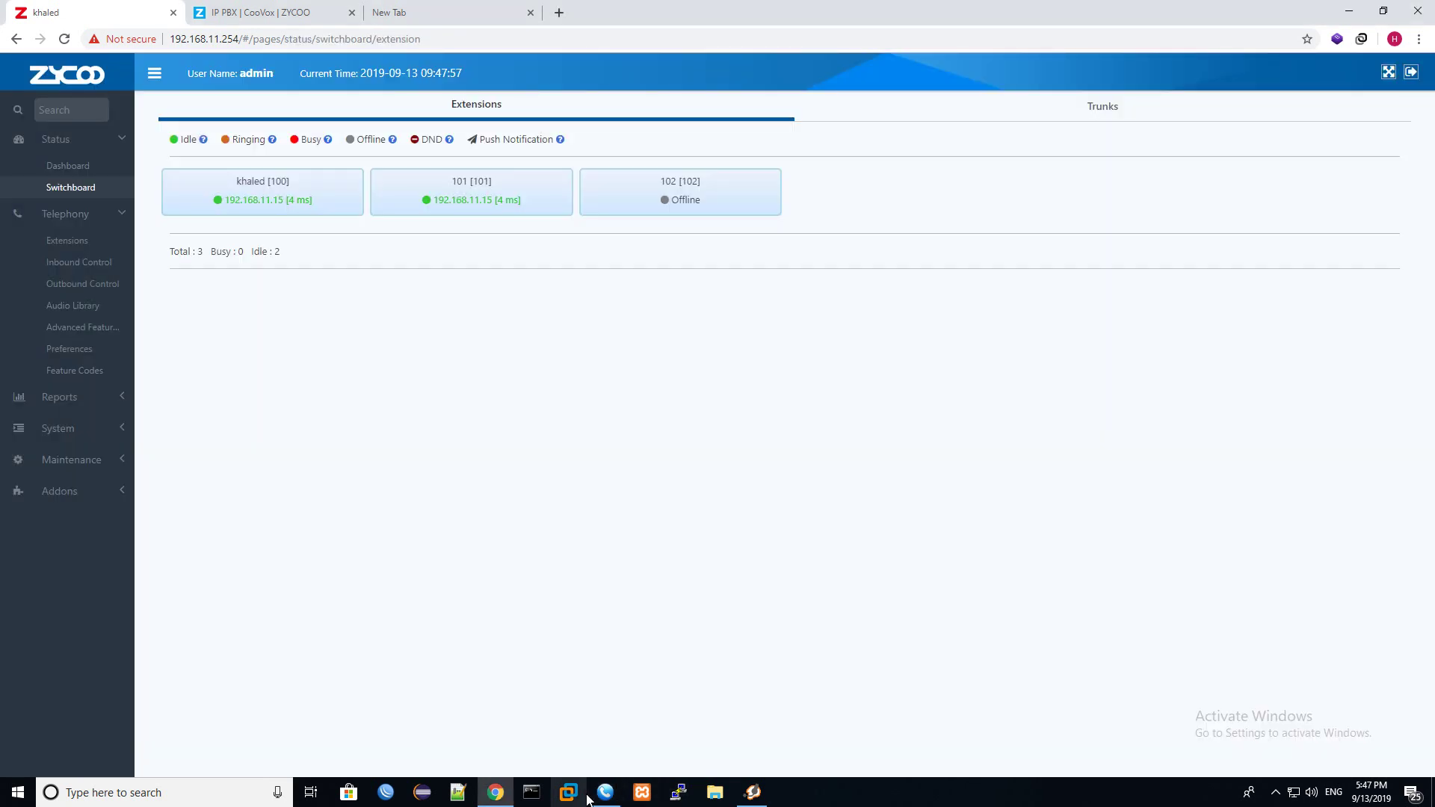
{"action": "left_click", "coordinate": [605, 792]}
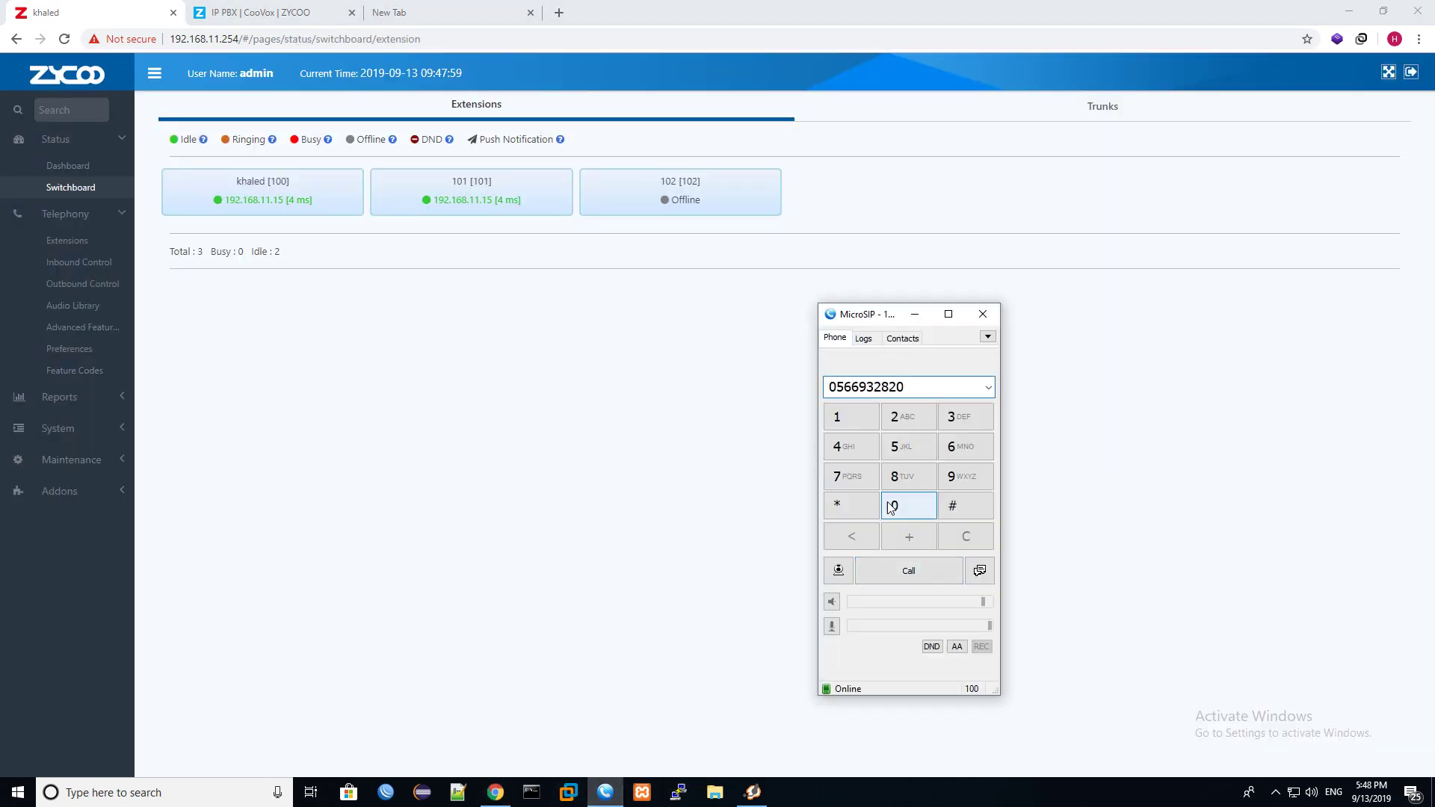
{"action": "left_click", "coordinate": [902, 568]}
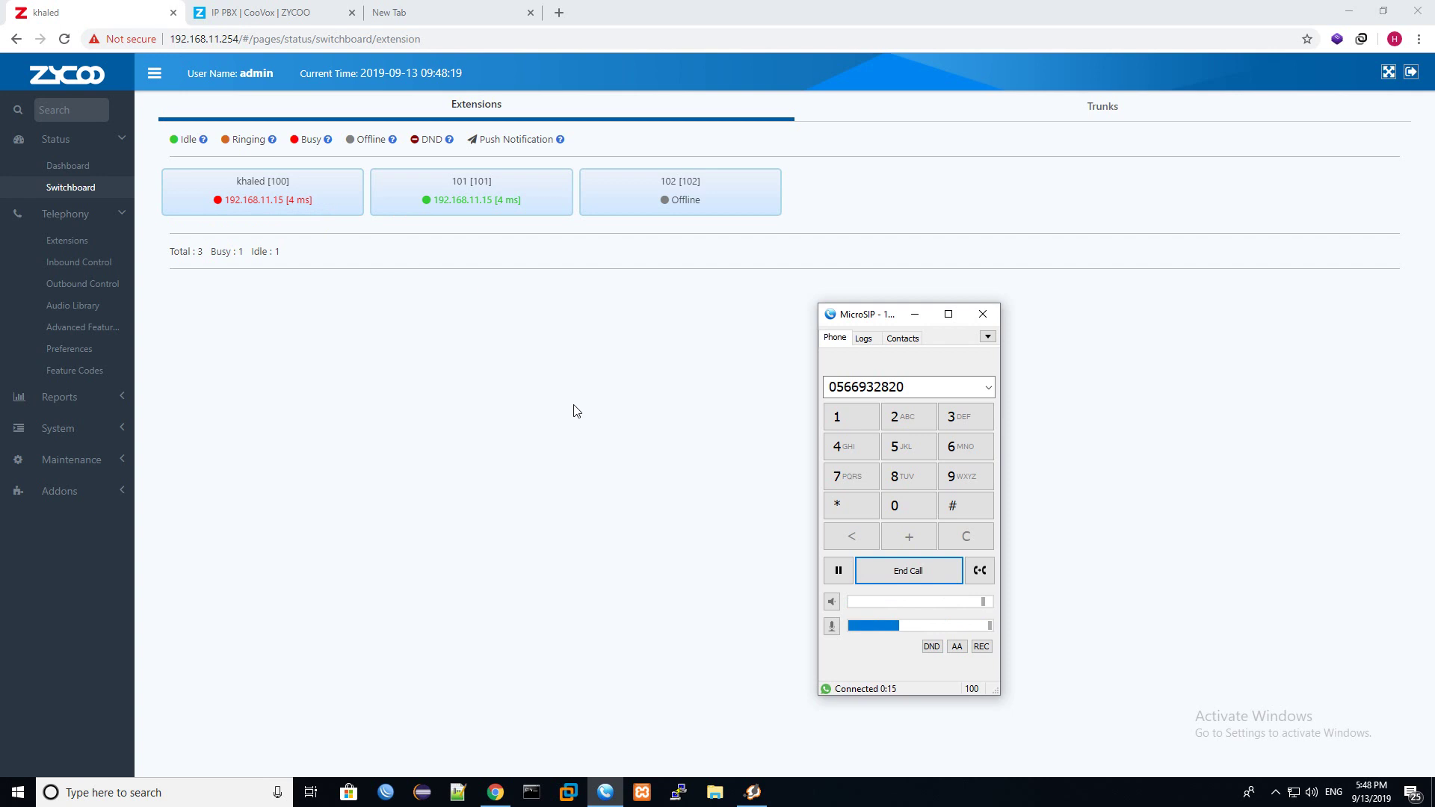
{"action": "left_click", "coordinate": [925, 582]}
{"action": "left_click", "coordinate": [916, 315]}
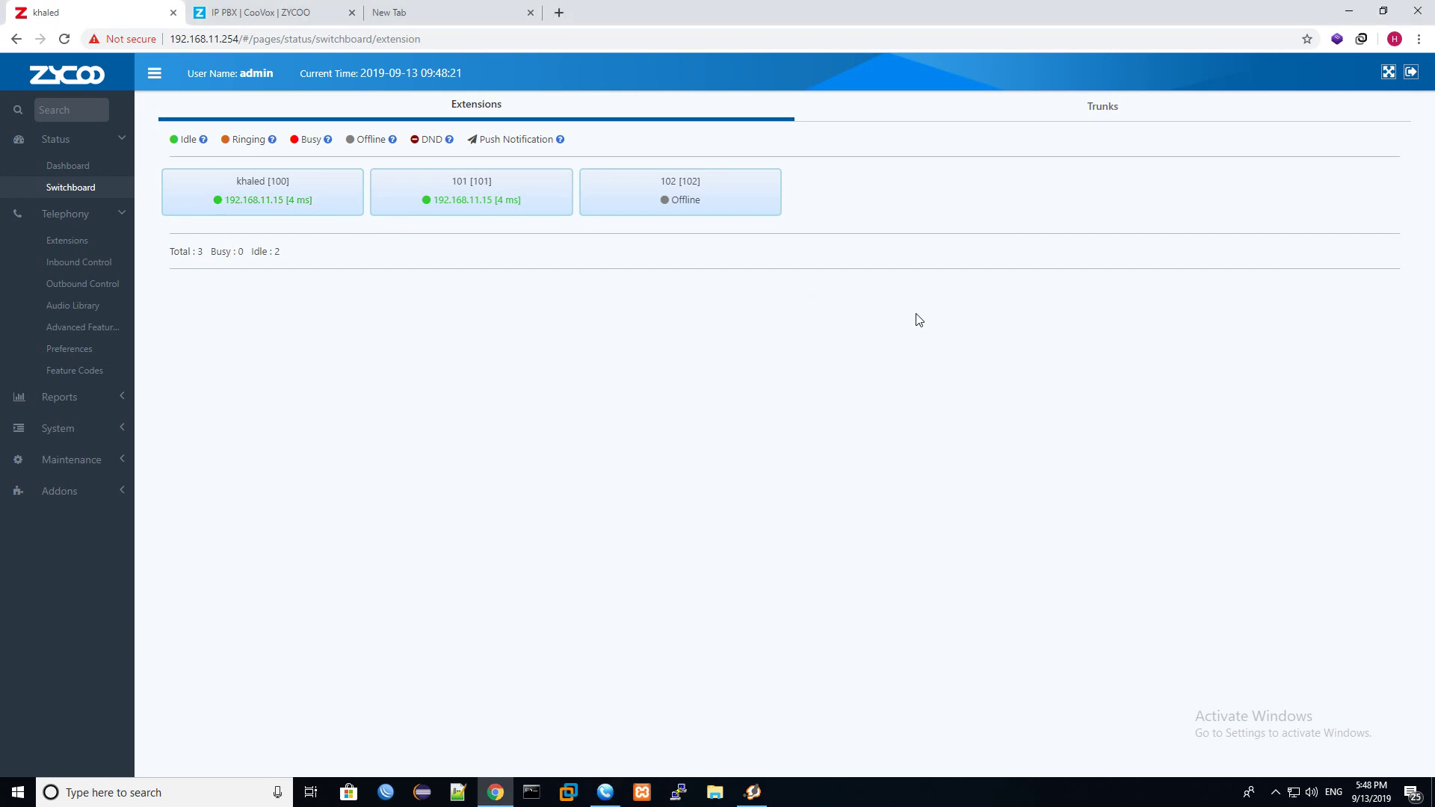
Glance at the Outbound Control trunks, then return to the IP Extensions list.
{"action": "left_click", "coordinate": [119, 284]}
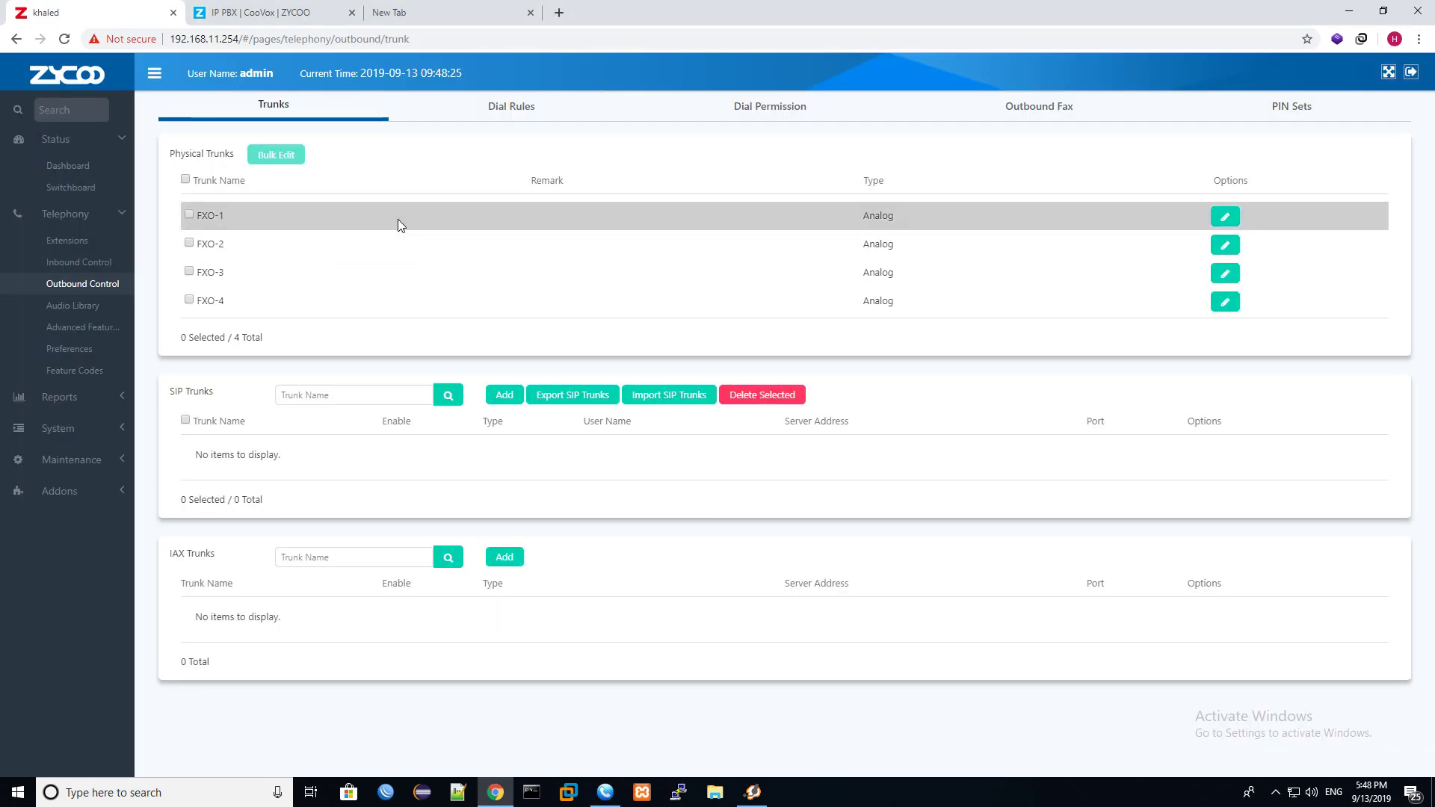
{"action": "left_click", "coordinate": [71, 241]}
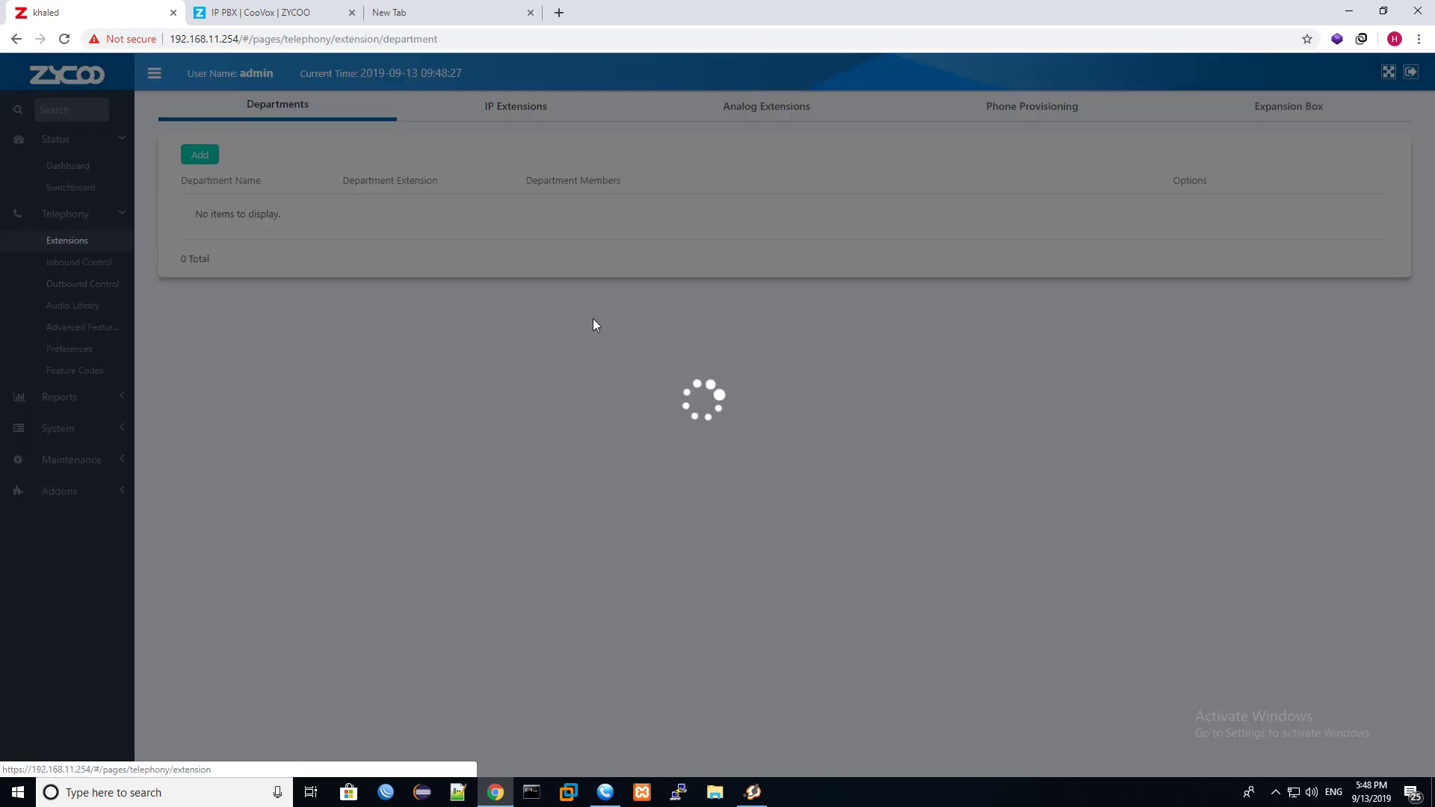
{"action": "left_click", "coordinate": [497, 111]}
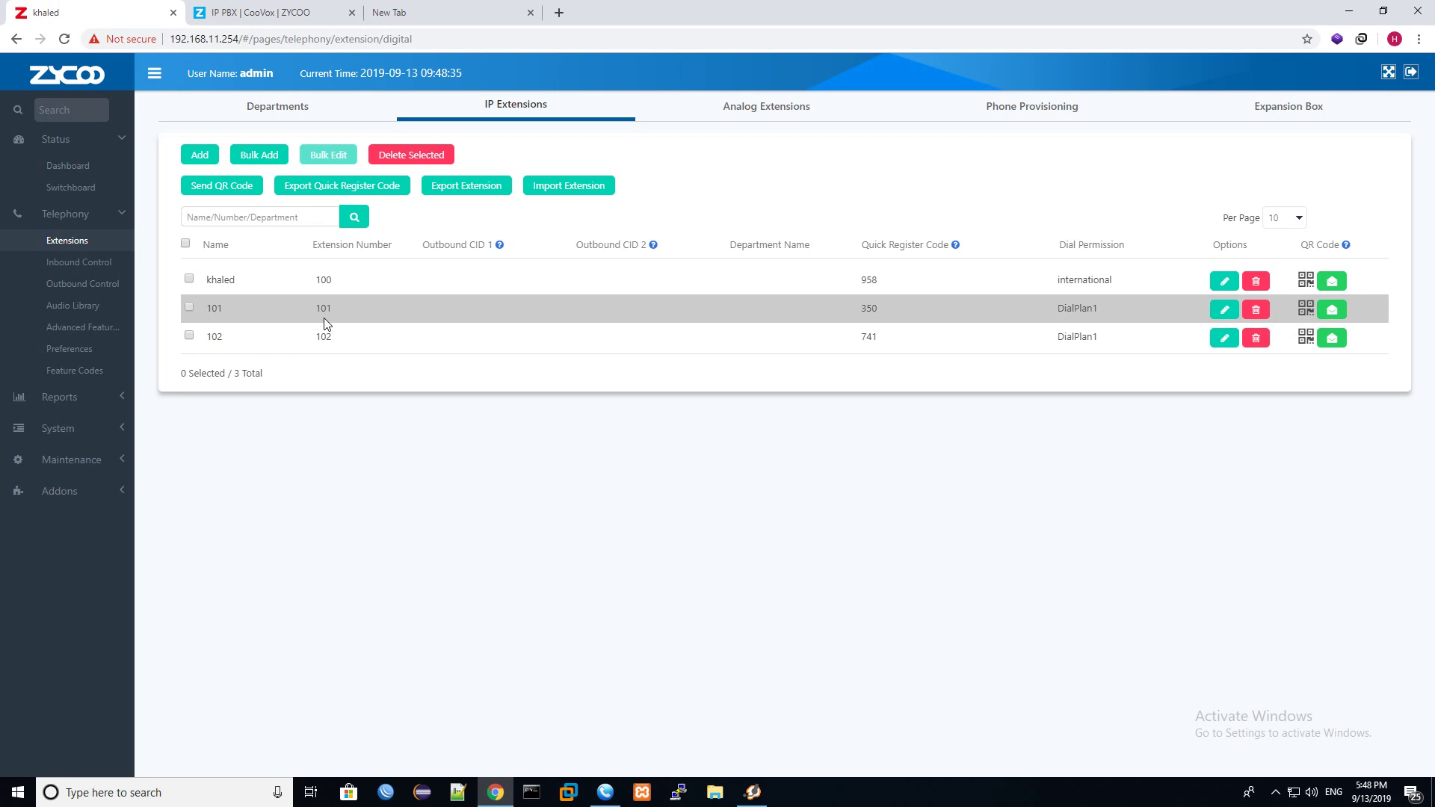
Start a new dial rule named Local with dial pattern XXXXXXX.
{"action": "left_click", "coordinate": [71, 283]}
{"action": "left_click", "coordinate": [491, 103]}
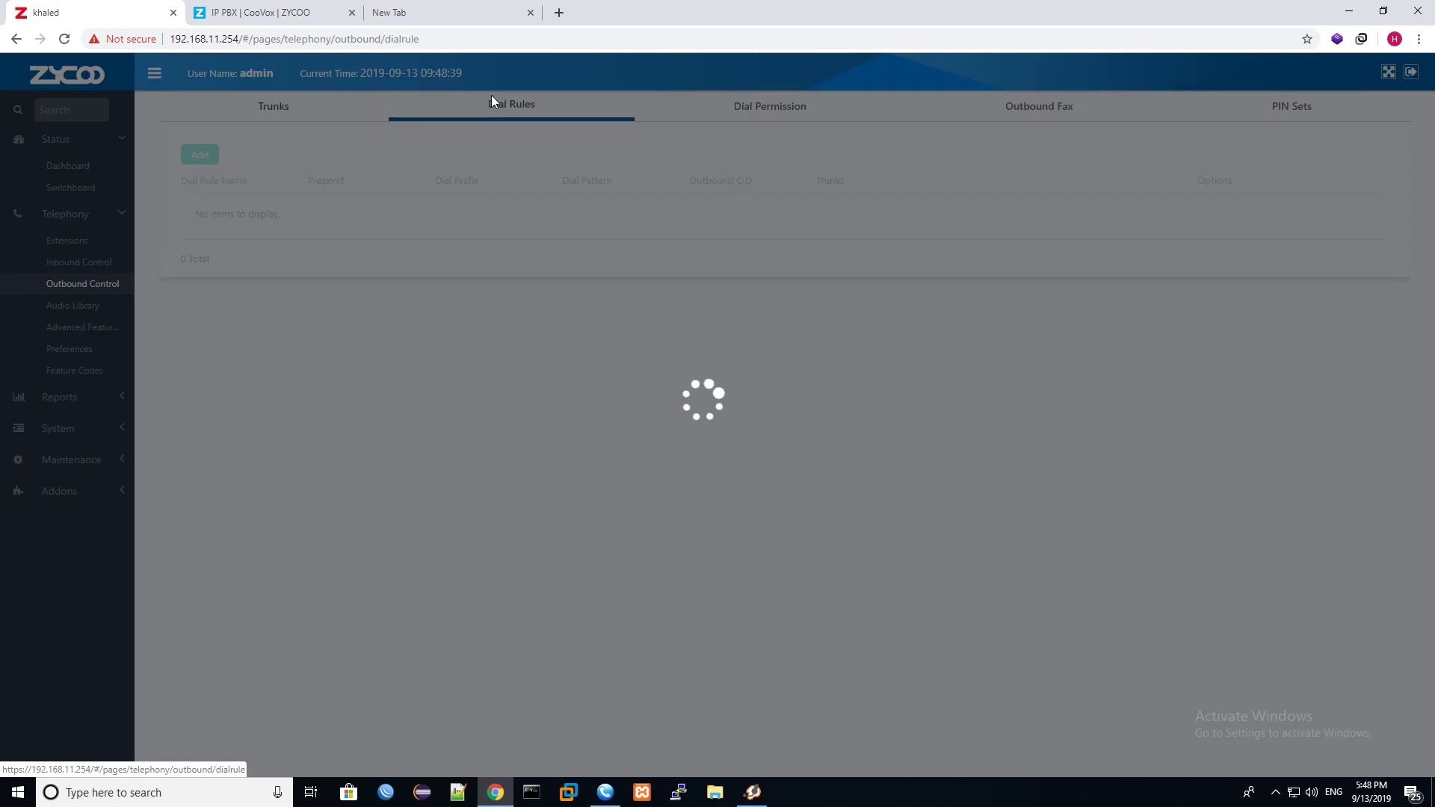
{"action": "left_click", "coordinate": [200, 155]}
{"action": "left_click", "coordinate": [722, 212]}
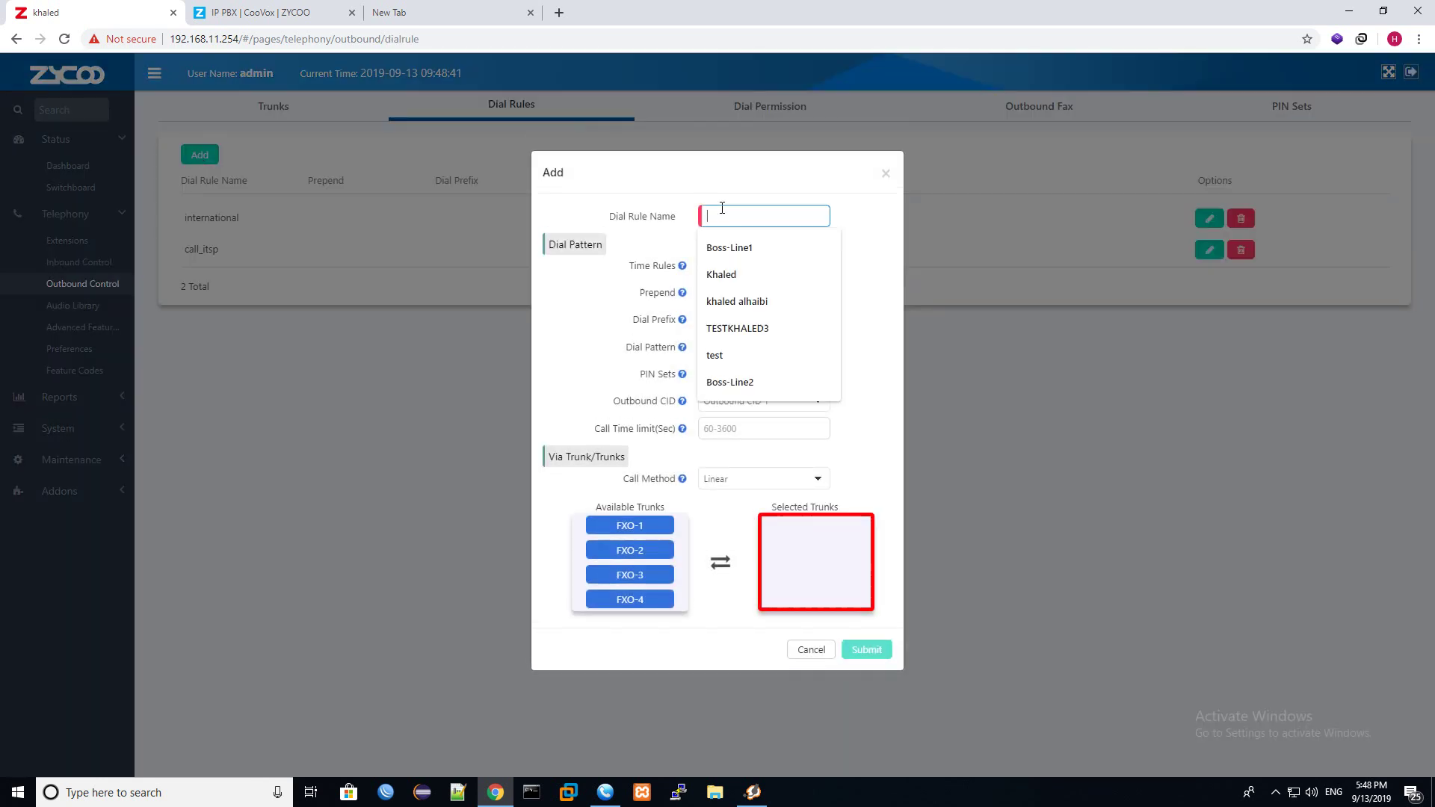
{"action": "type", "text": "Local"}
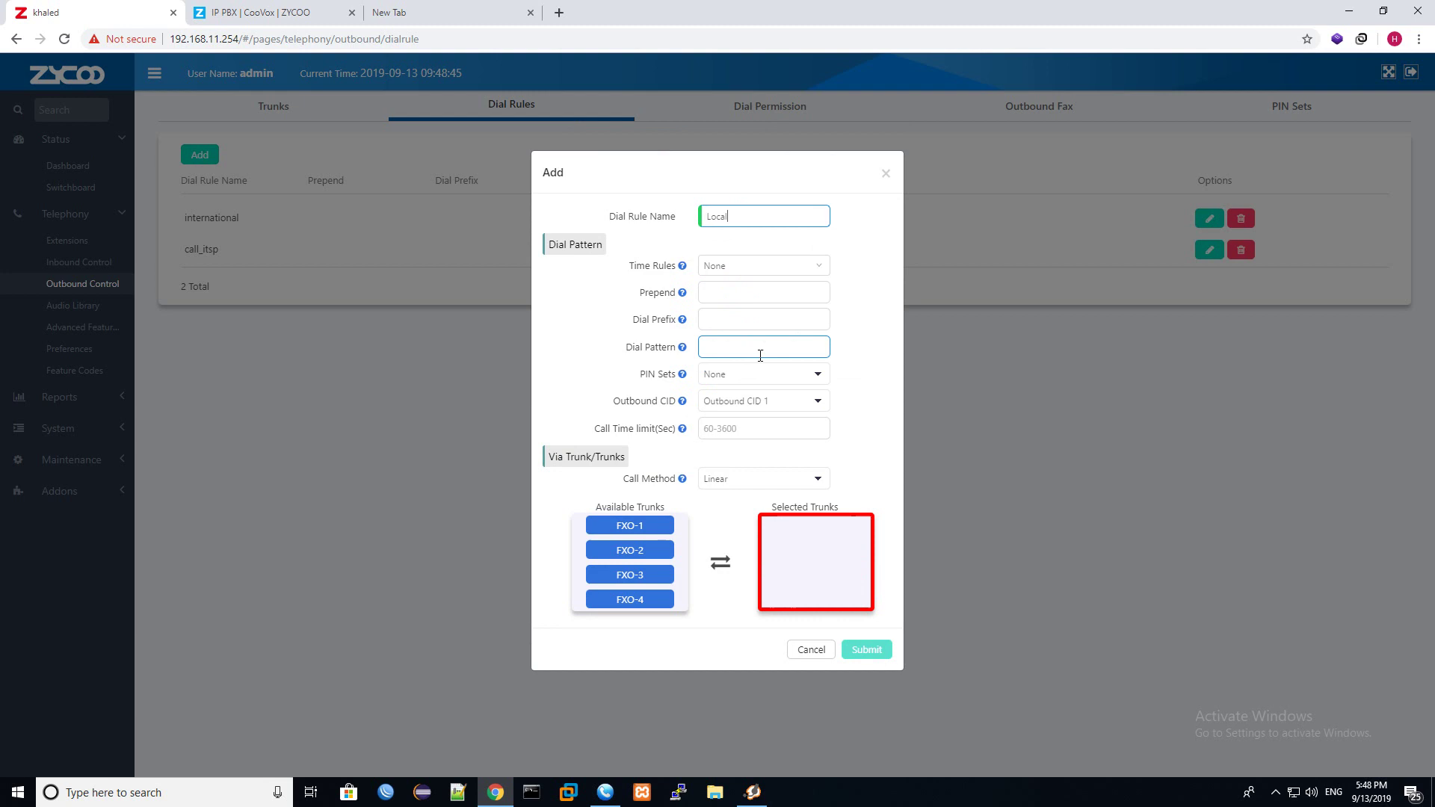
{"action": "left_click", "coordinate": [760, 354]}
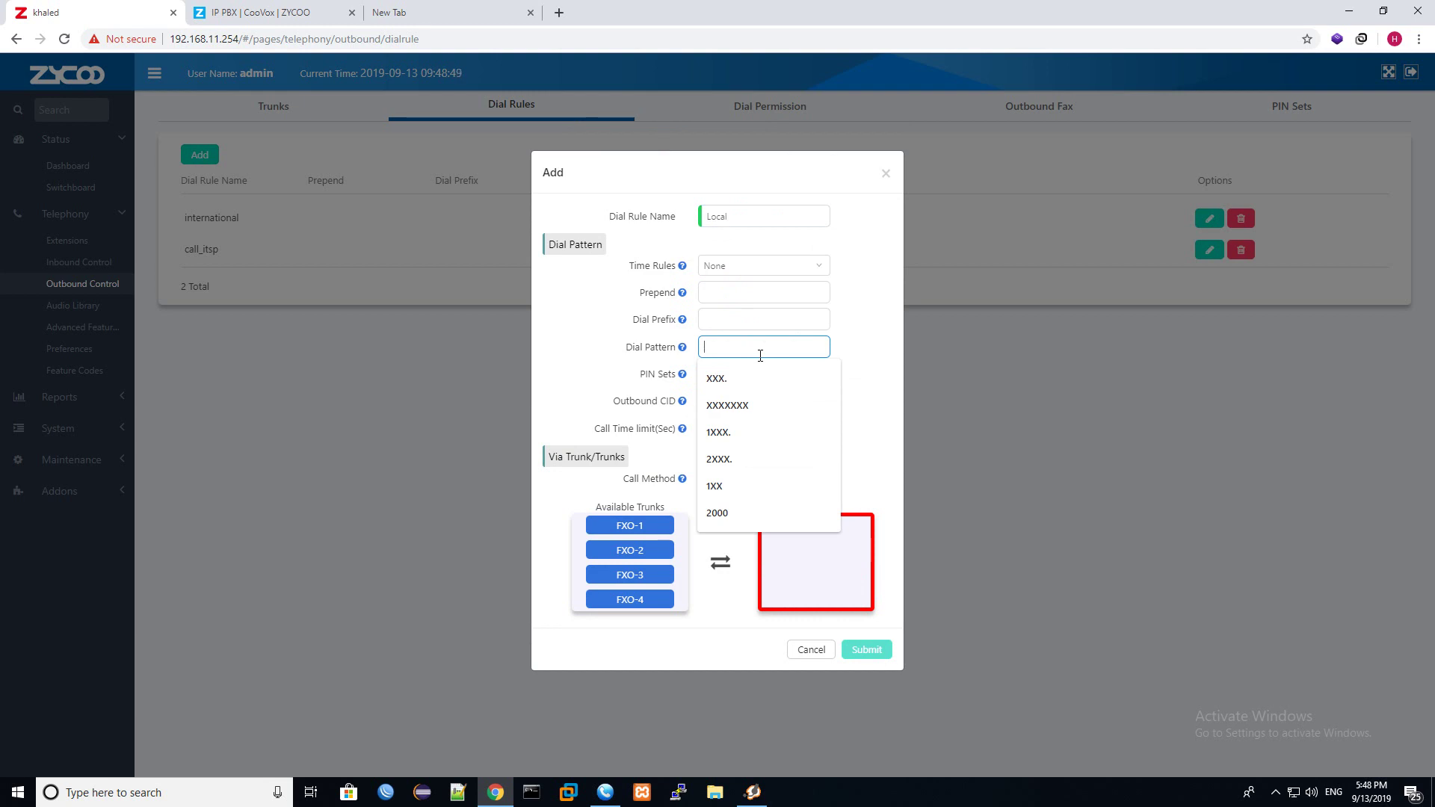
{"action": "type", "text": "XXXXXXX"}
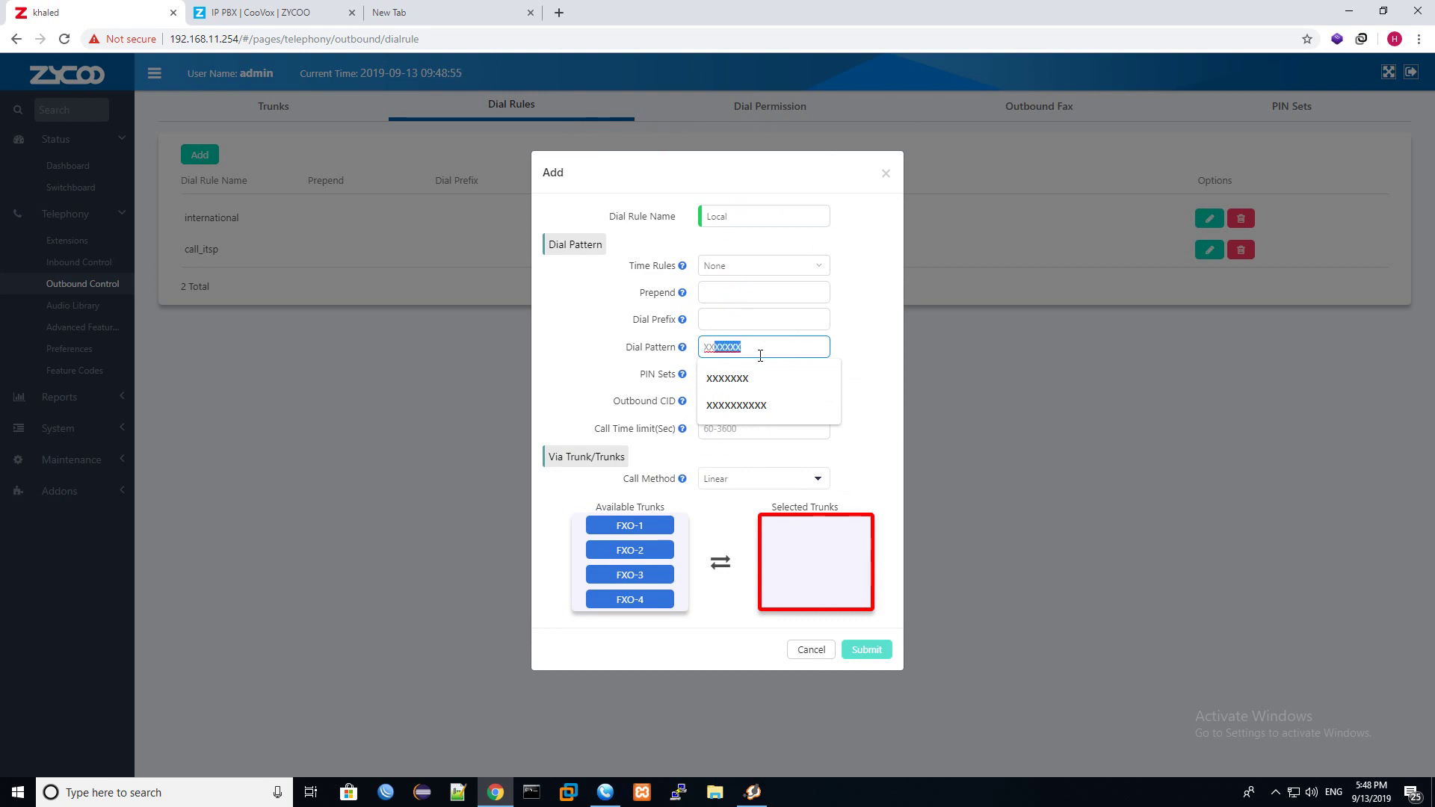
{"action": "left_click", "coordinate": [760, 317]}
{"action": "left_click", "coordinate": [890, 416]}
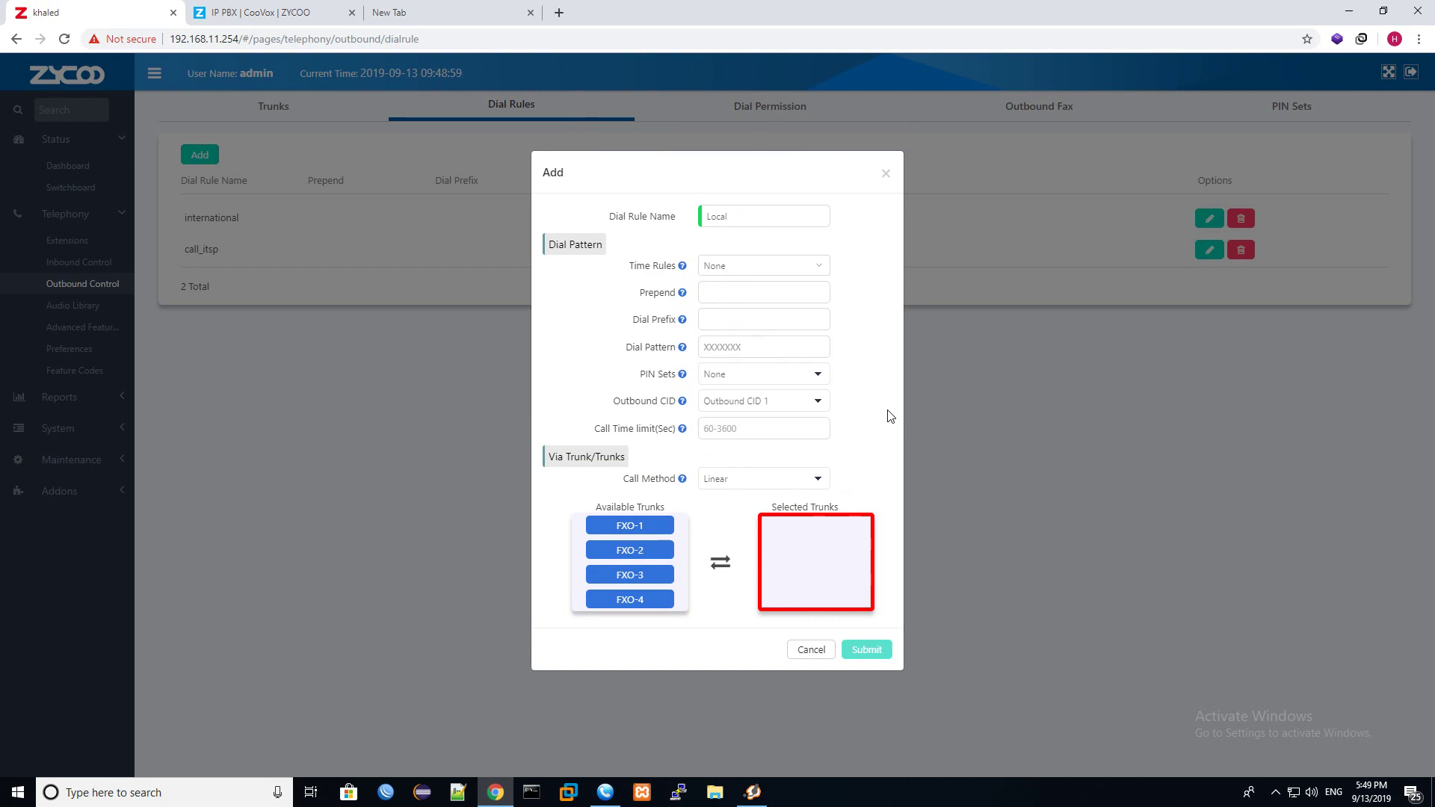
Route the Local rule only through trunk FXO-1 and save it.
{"action": "left_click", "coordinate": [629, 527]}
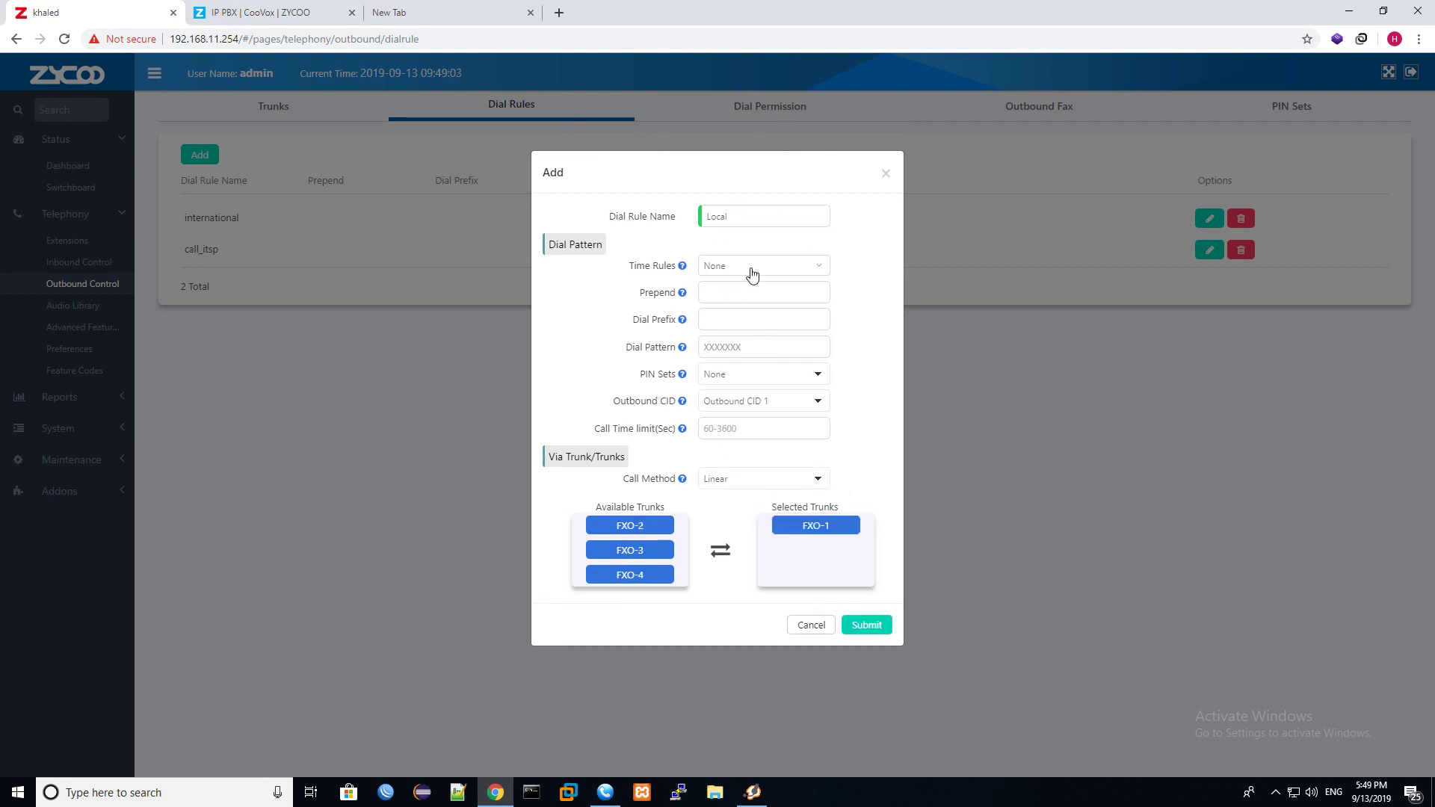
{"action": "left_click", "coordinate": [661, 526]}
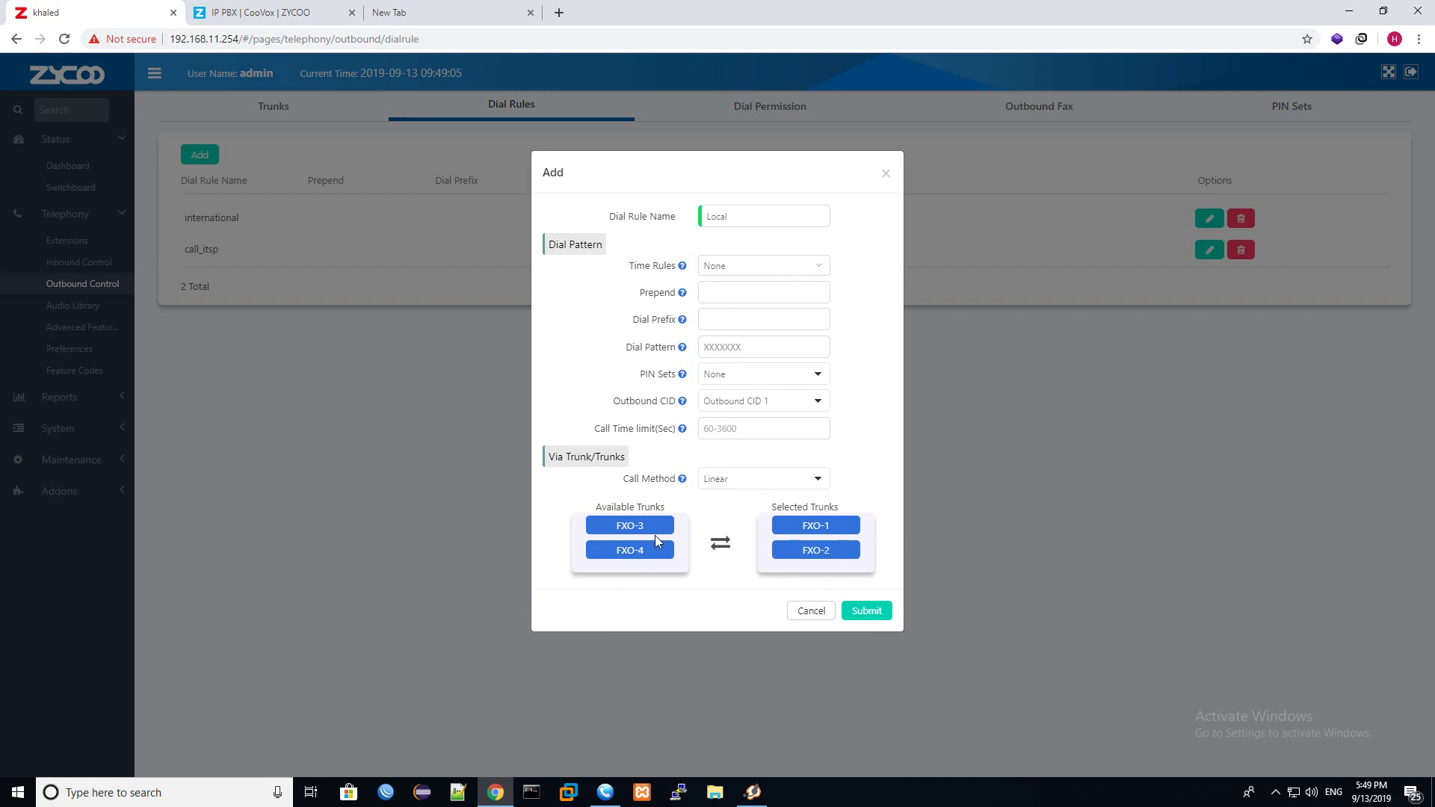
{"action": "left_click", "coordinate": [652, 528]}
{"action": "left_click", "coordinate": [649, 529]}
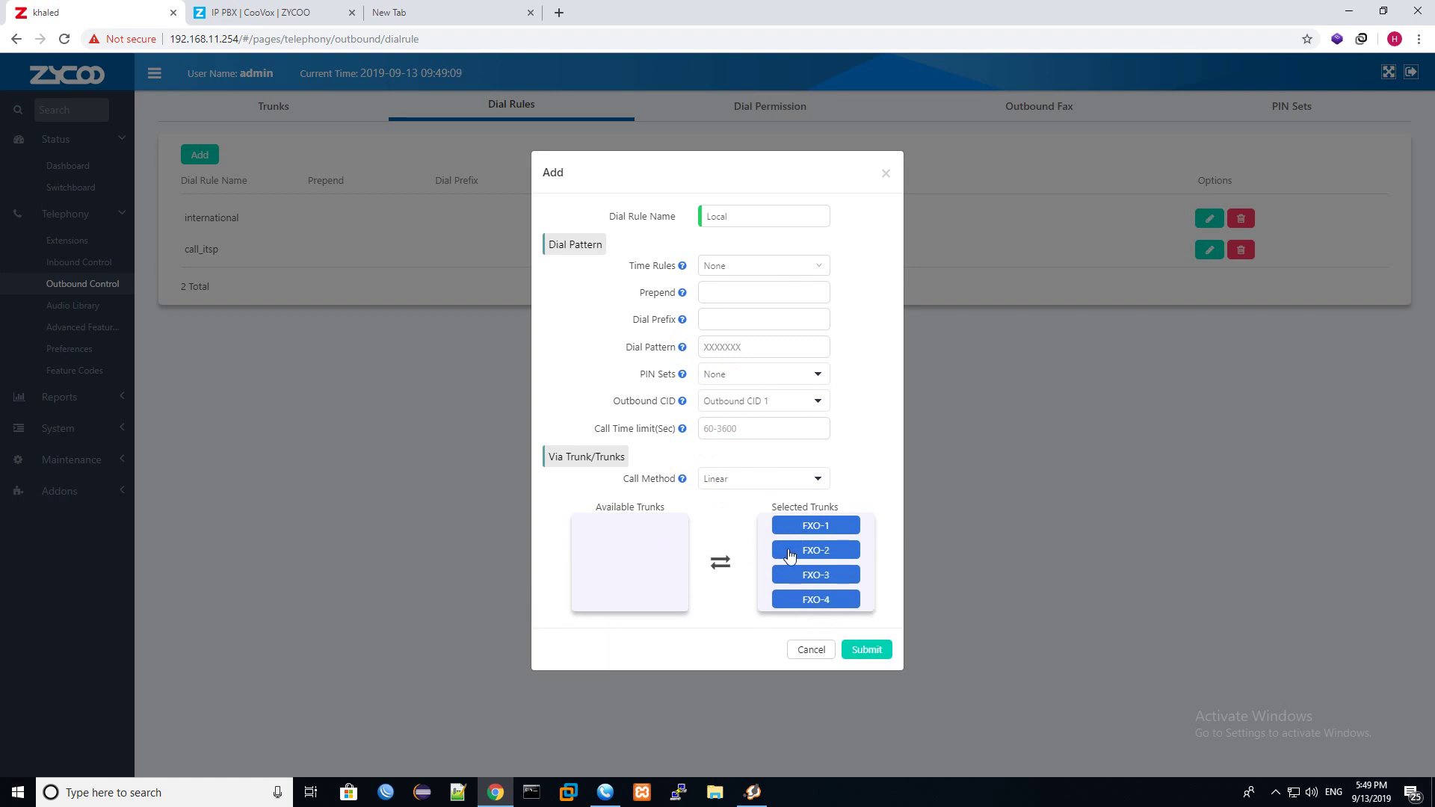
{"action": "left_click", "coordinate": [744, 480]}
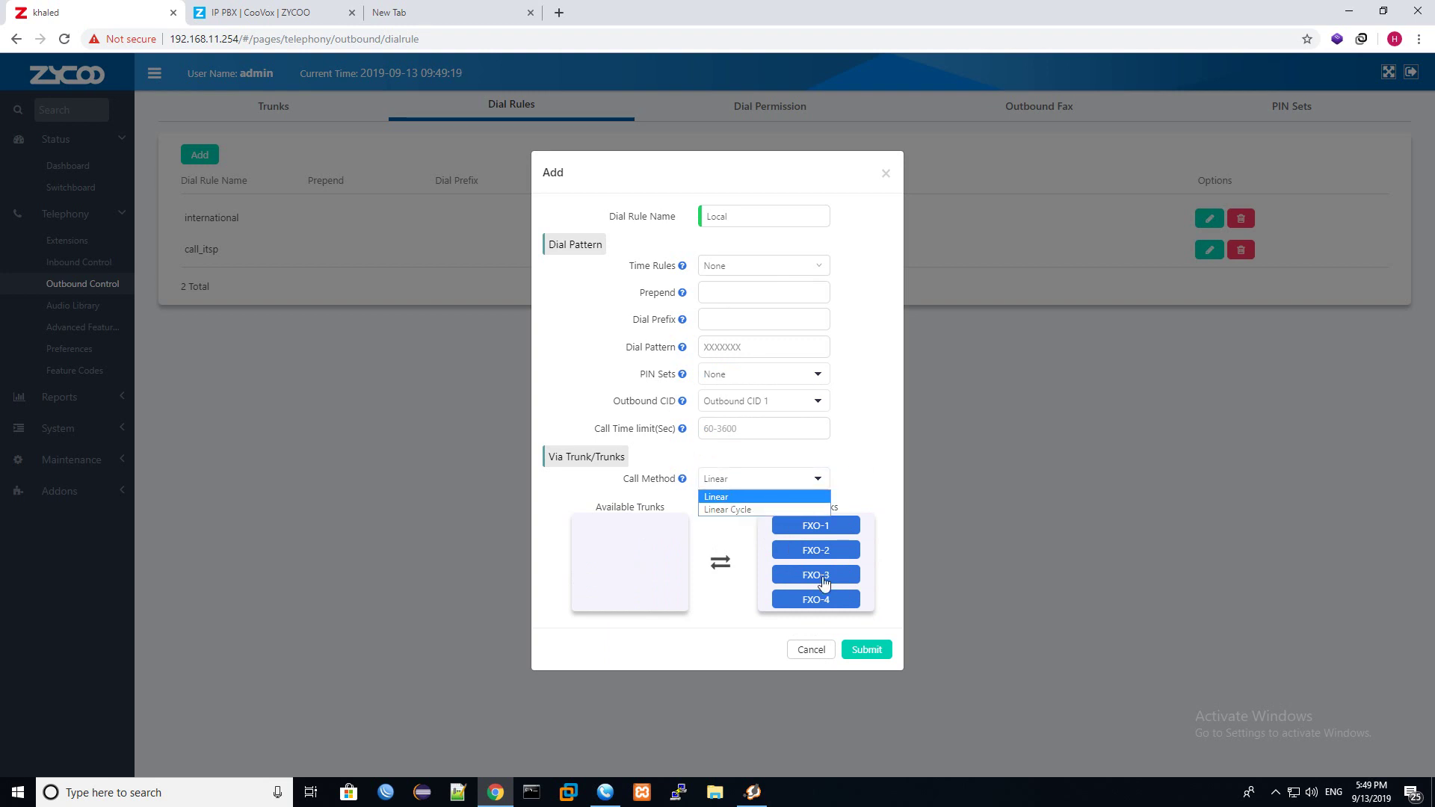
{"action": "left_click", "coordinate": [809, 591]}
{"action": "left_click", "coordinate": [811, 600]}
{"action": "left_click", "coordinate": [807, 577]}
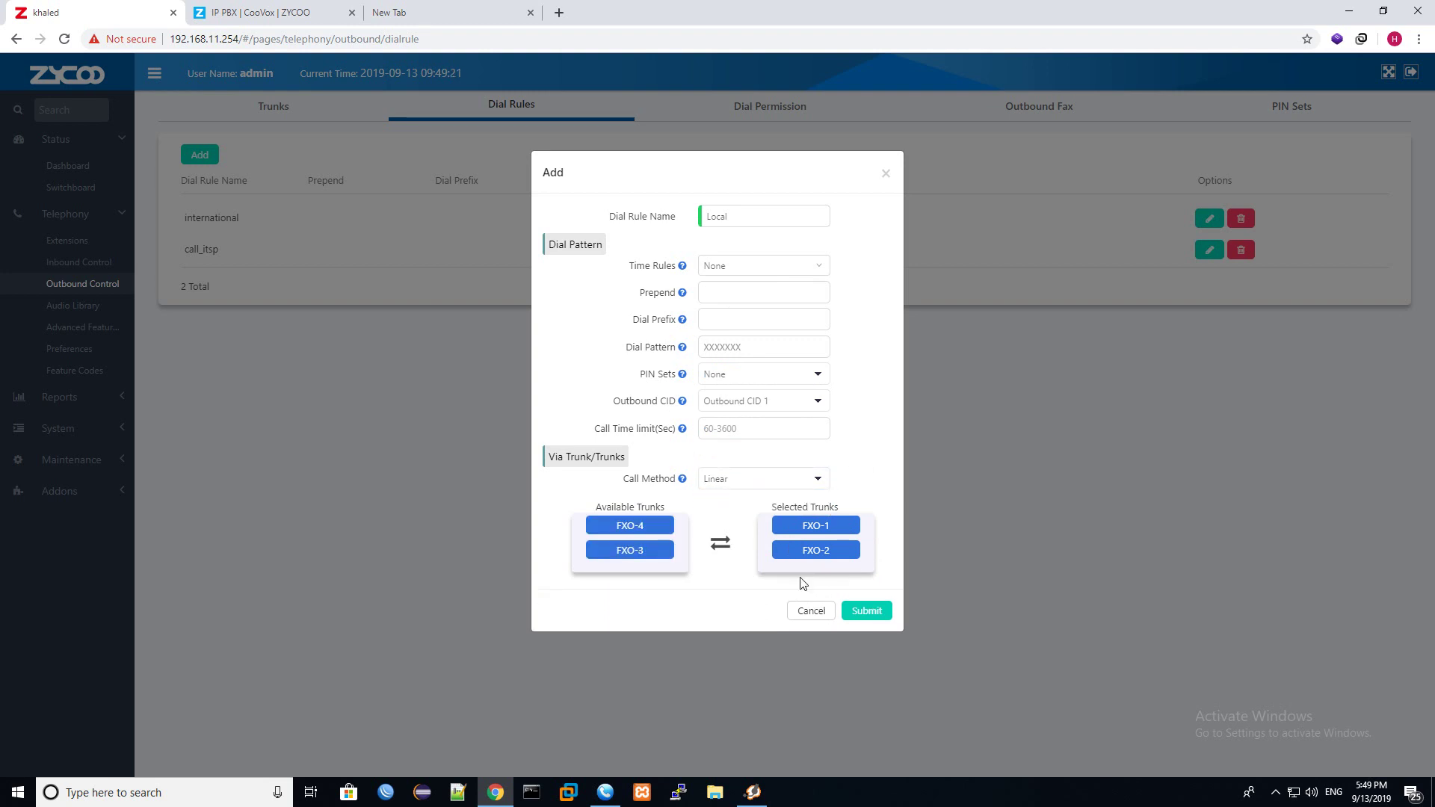
{"action": "left_click", "coordinate": [802, 553]}
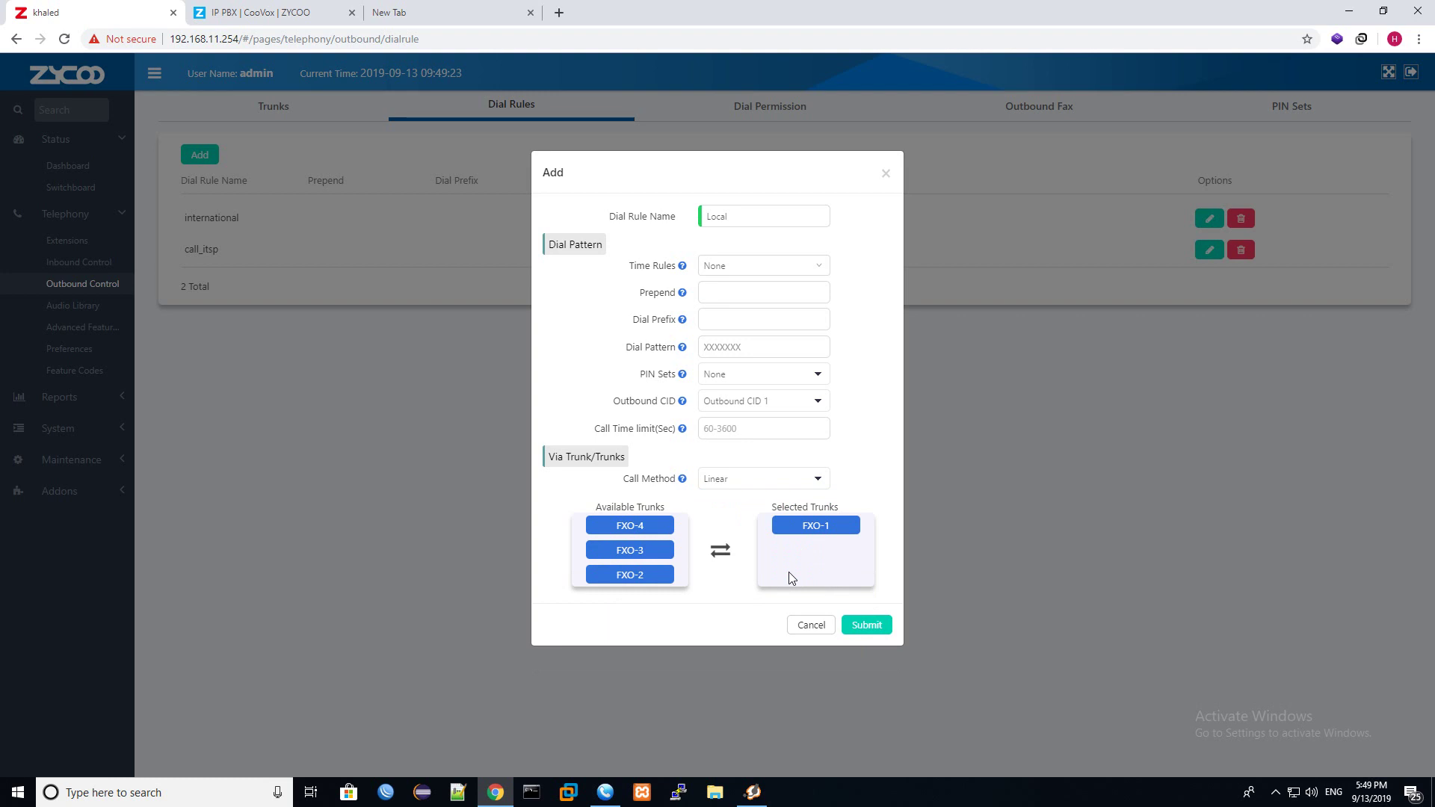
{"action": "left_click", "coordinate": [867, 626]}
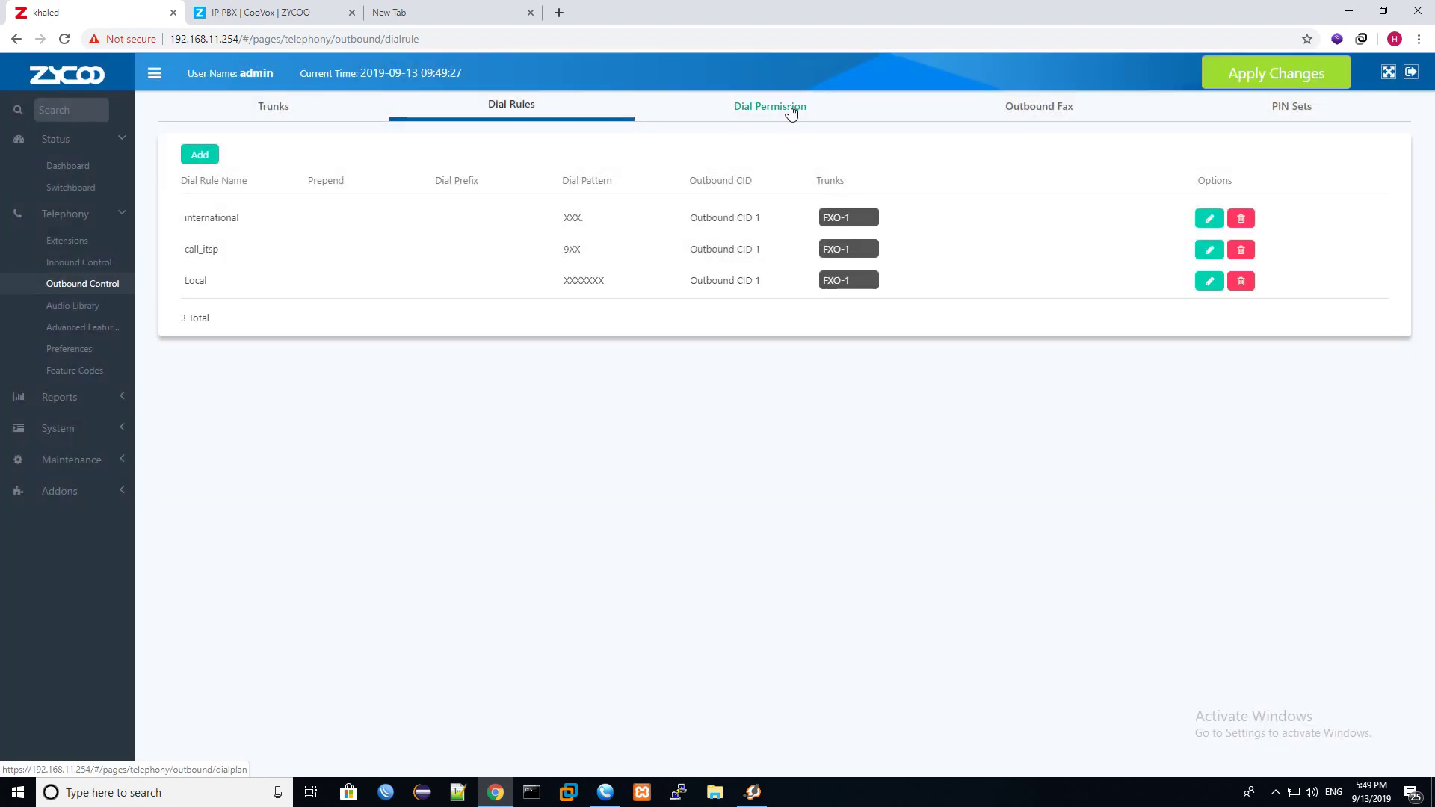
Open extension 100's editor and close it without changing anything.
{"action": "left_click", "coordinate": [91, 240]}
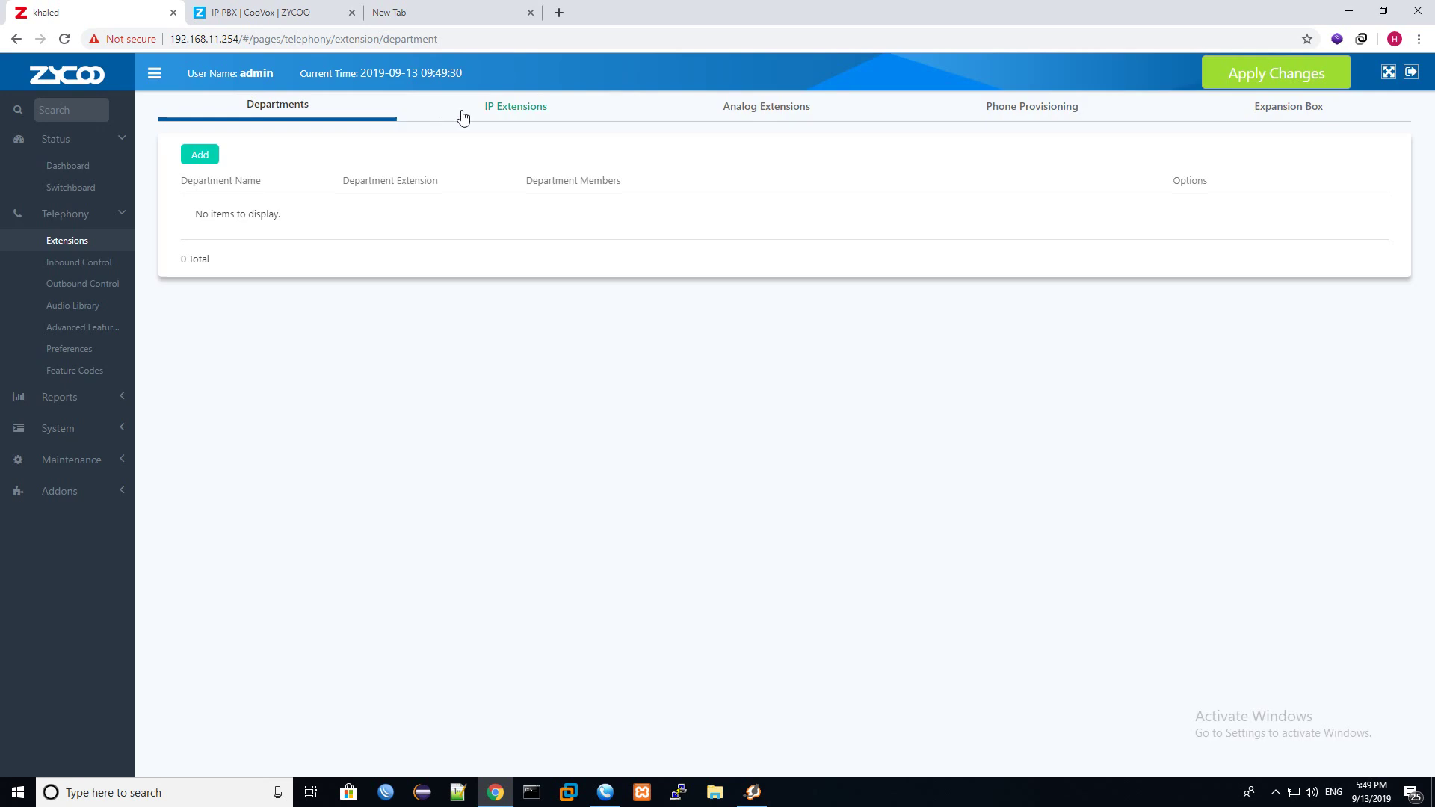
{"action": "left_click", "coordinate": [513, 111]}
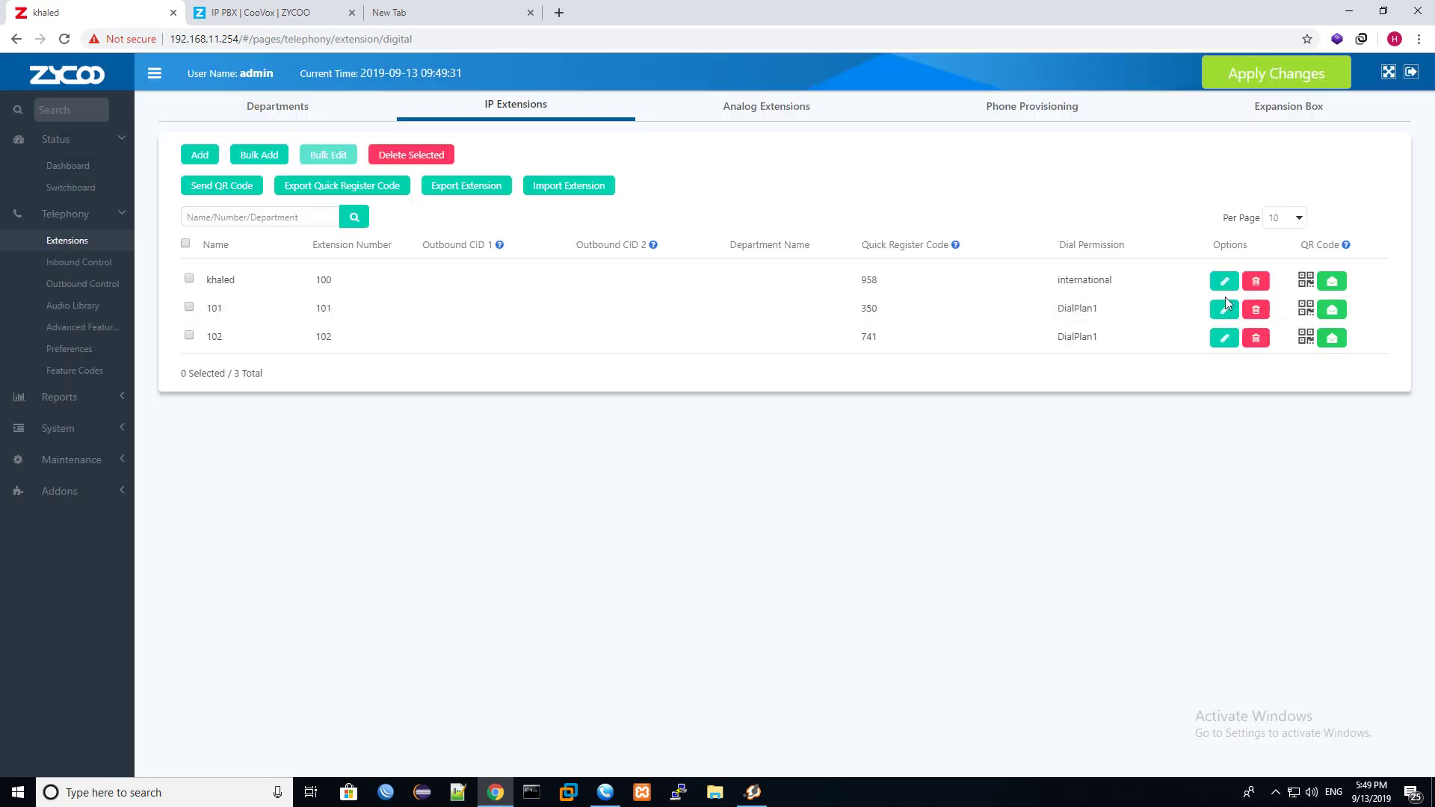
{"action": "left_click", "coordinate": [1225, 282]}
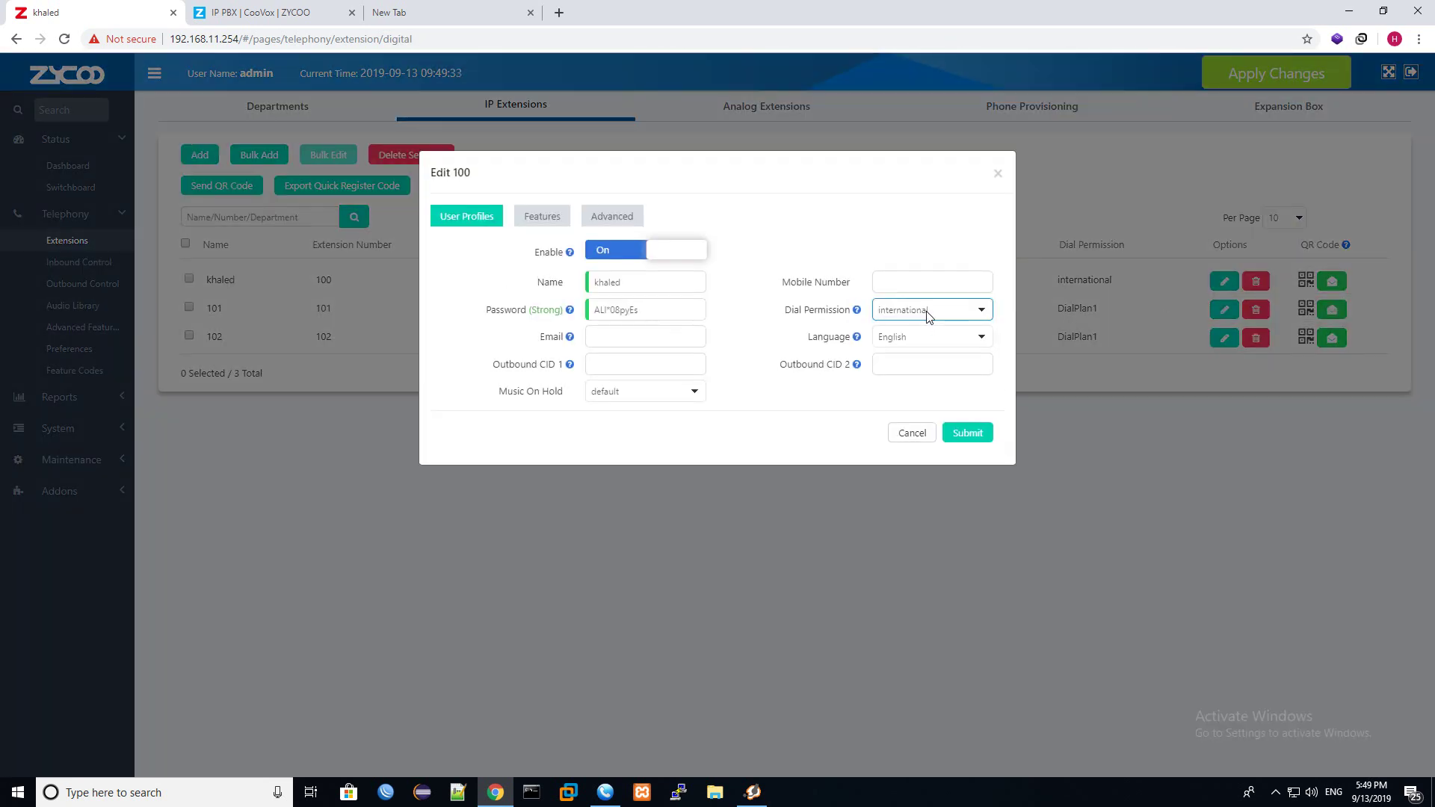
{"action": "left_click", "coordinate": [926, 311]}
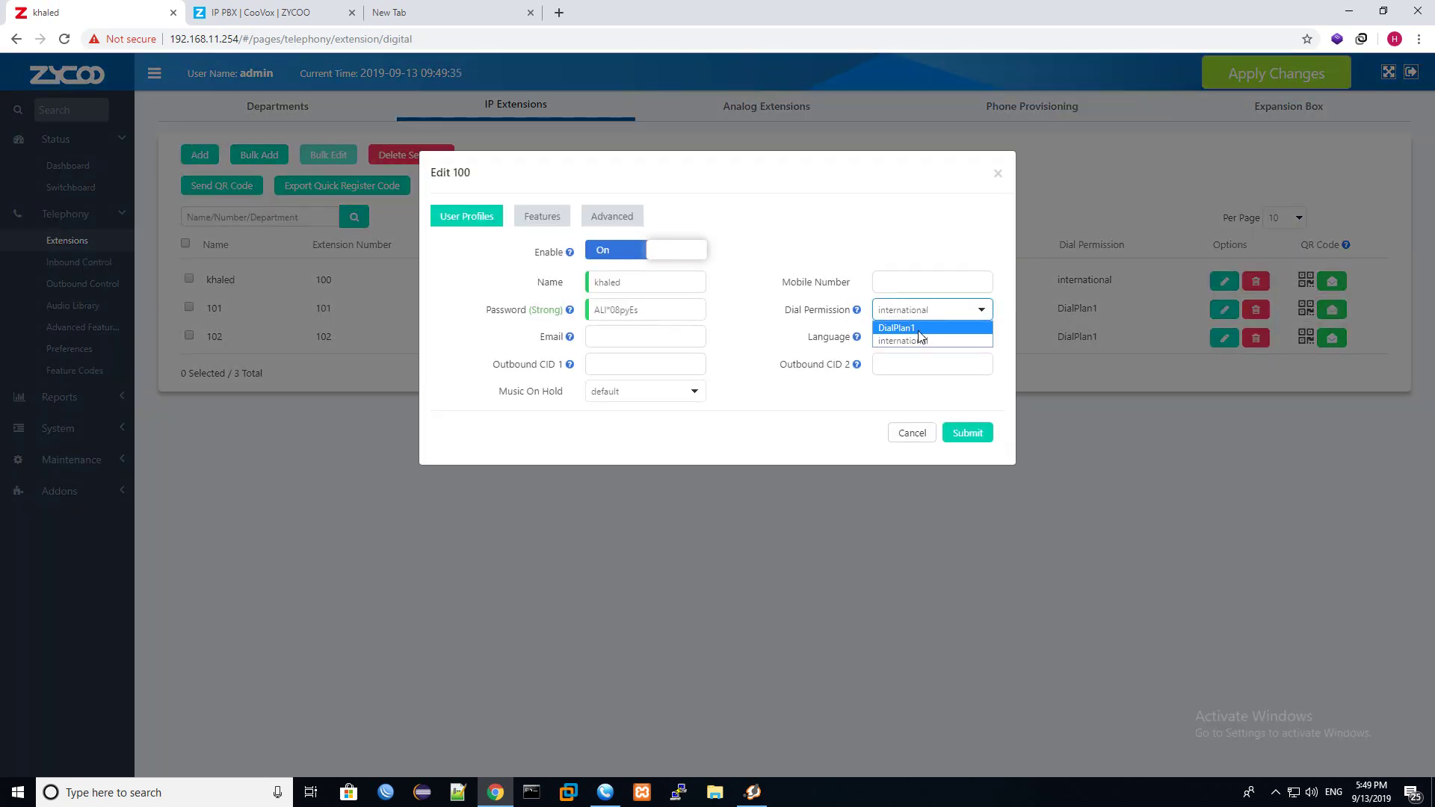
{"action": "left_click", "coordinate": [894, 439]}
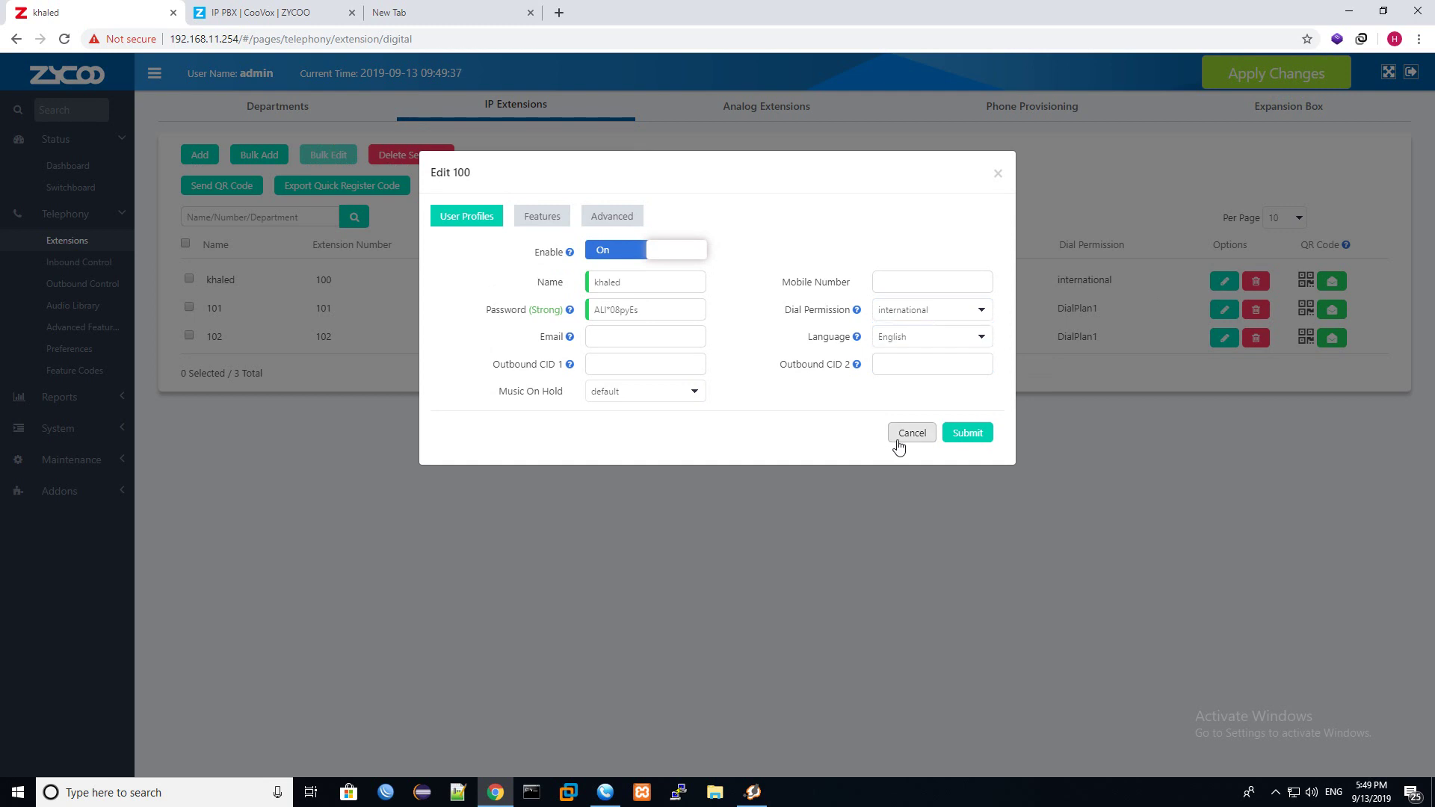
{"action": "left_click", "coordinate": [893, 440]}
Open a blank Add form in Outbound Control's Dial Permission list.
{"action": "left_click", "coordinate": [95, 286]}
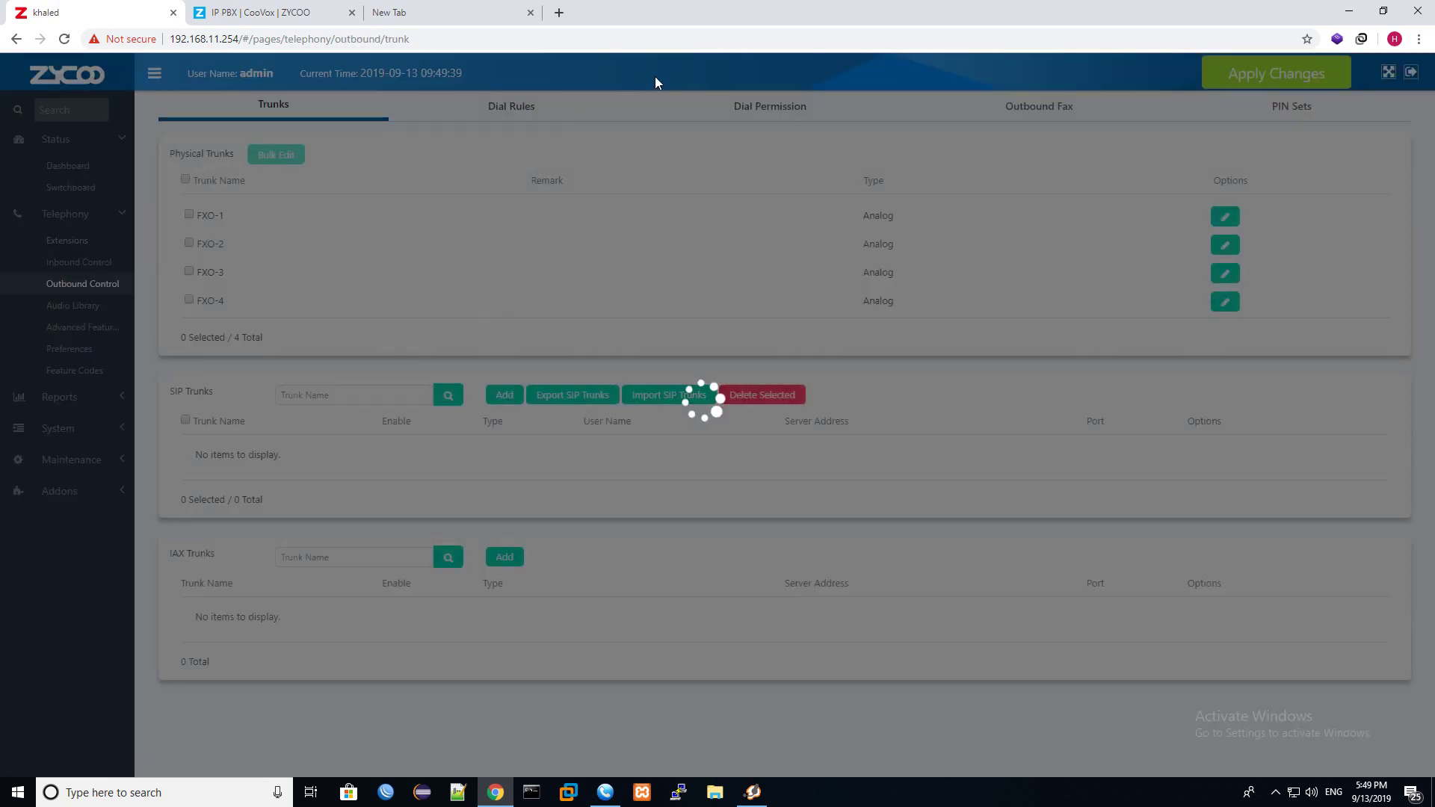
{"action": "left_click", "coordinate": [499, 109]}
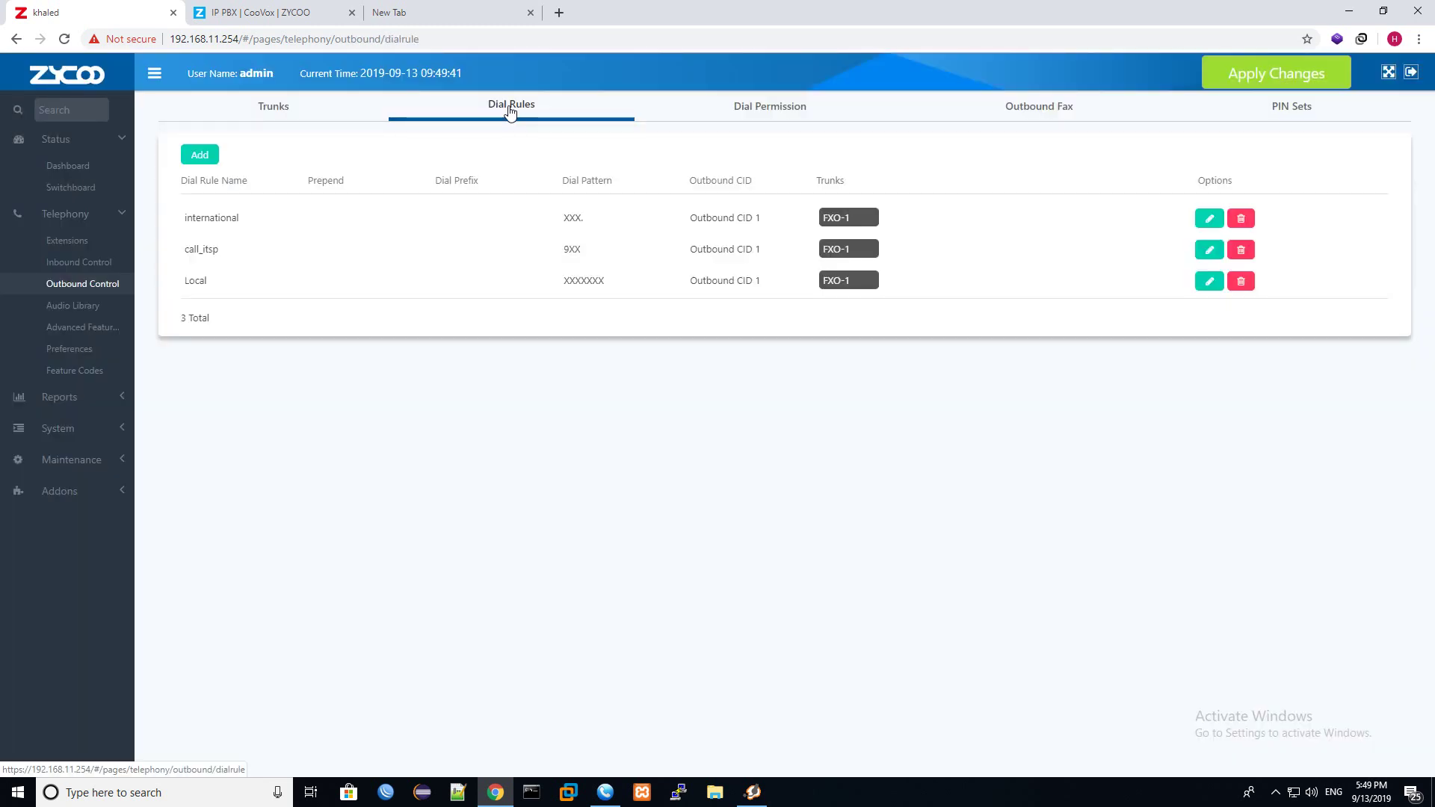
{"action": "left_click", "coordinate": [734, 105]}
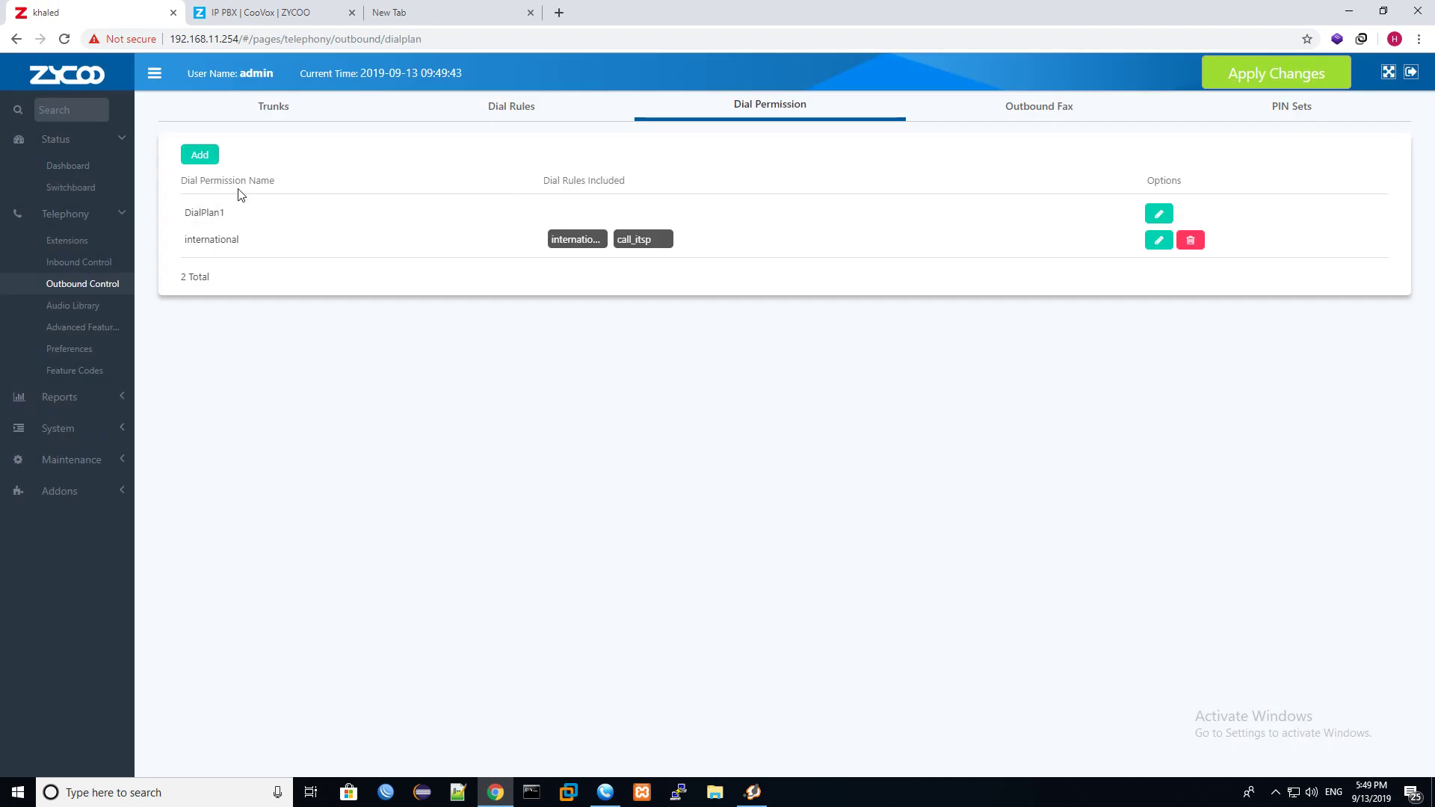
{"action": "left_click", "coordinate": [201, 156]}
{"action": "left_click", "coordinate": [624, 208]}
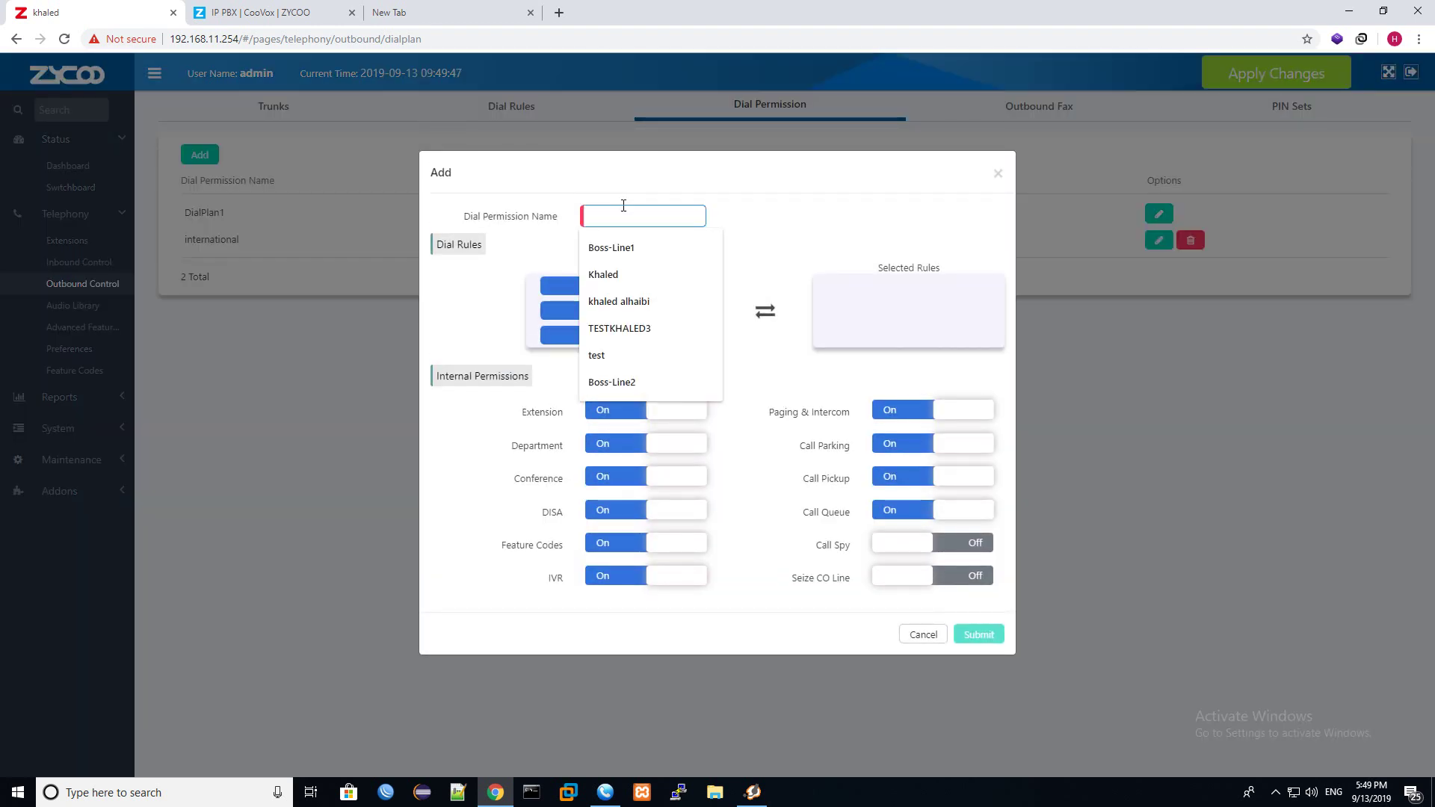
Create dial permission P_lOCAL with the Local and call_itsp rules, then apply changes.
{"action": "type", "text": "p"}
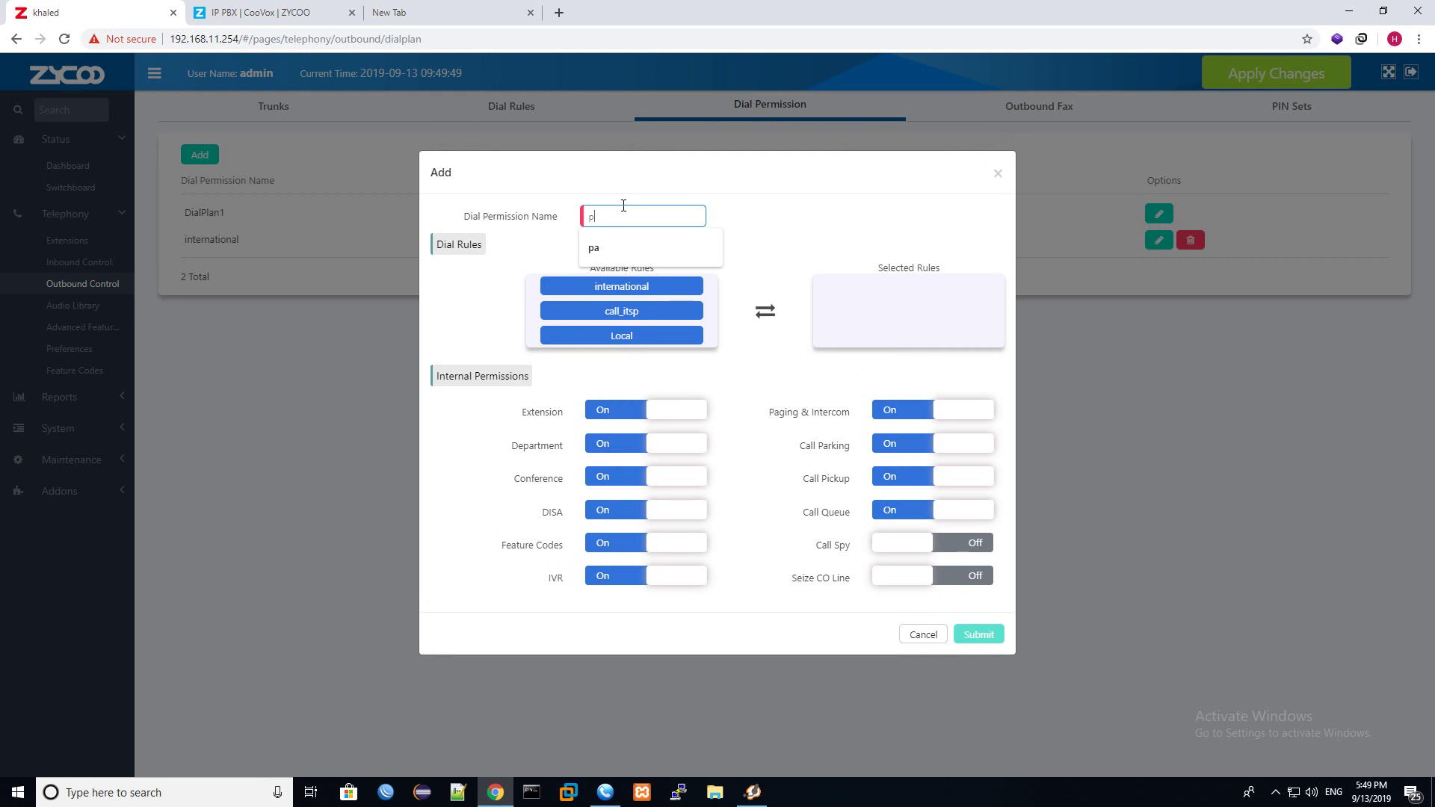
{"action": "type", "text": "_lOCAL"}
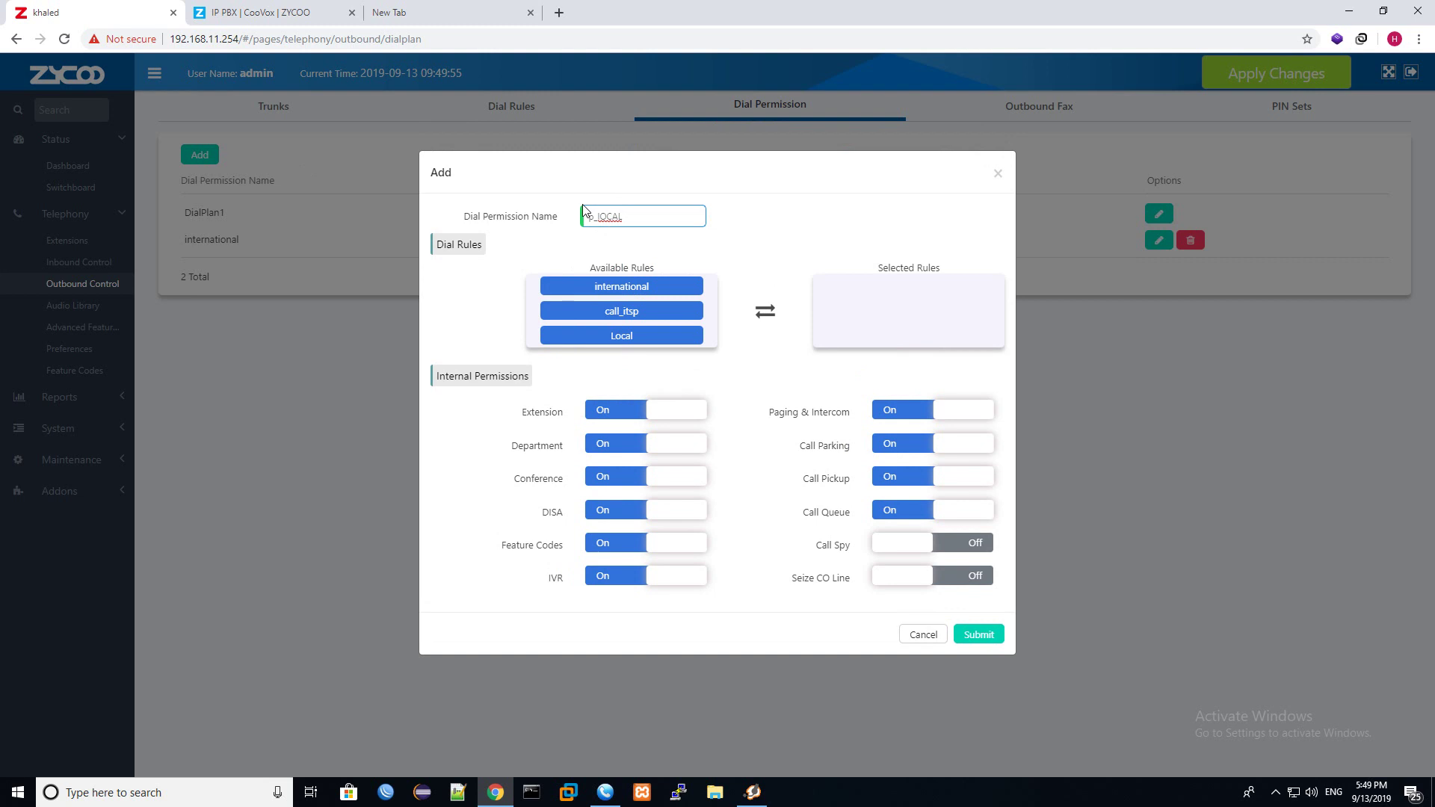
{"action": "left_click", "coordinate": [596, 221]}
{"action": "key", "text": "BackSpace"}
{"action": "key", "text": "BackSpace"}
{"action": "type", "text": "P"}
{"action": "left_click", "coordinate": [638, 336]}
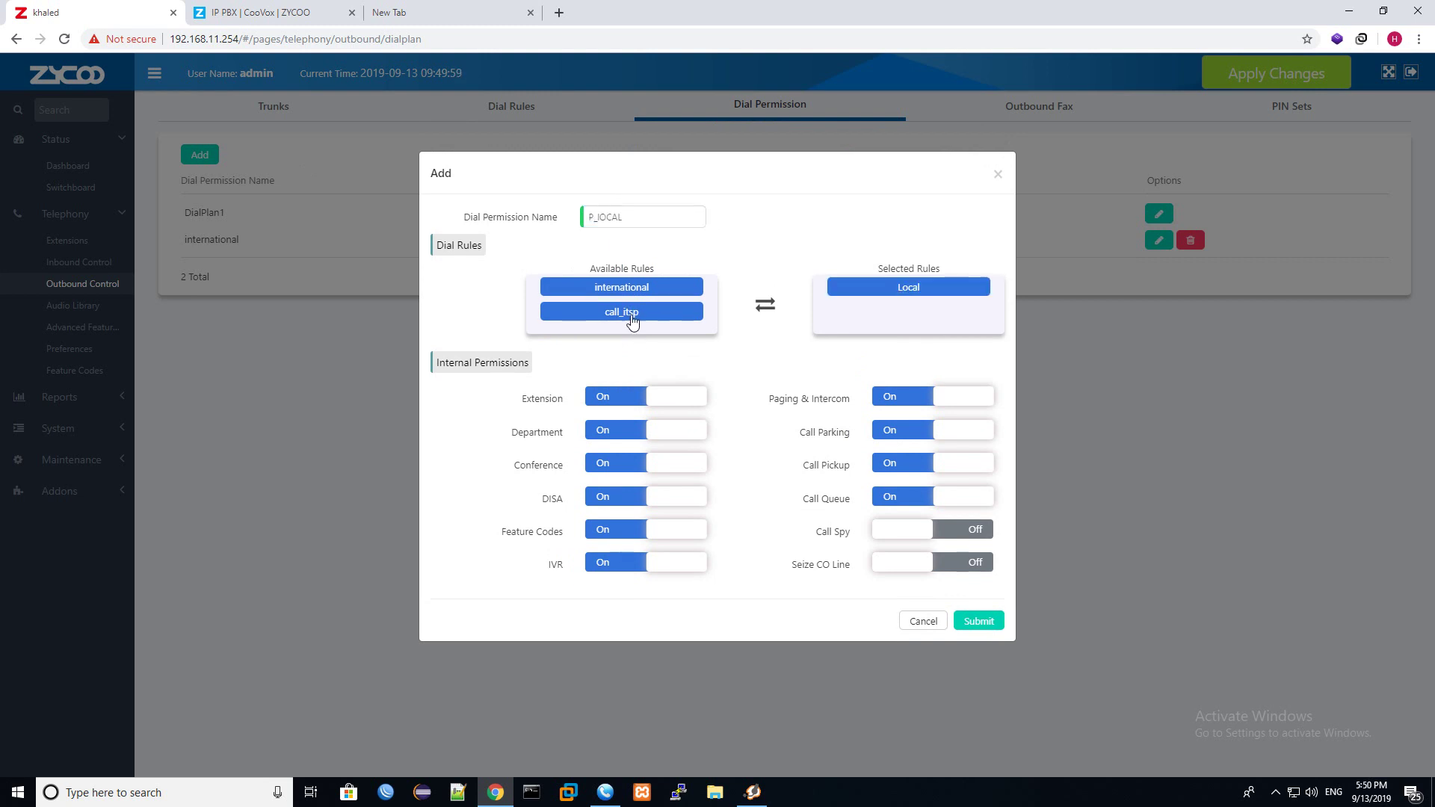
{"action": "left_click", "coordinate": [631, 317]}
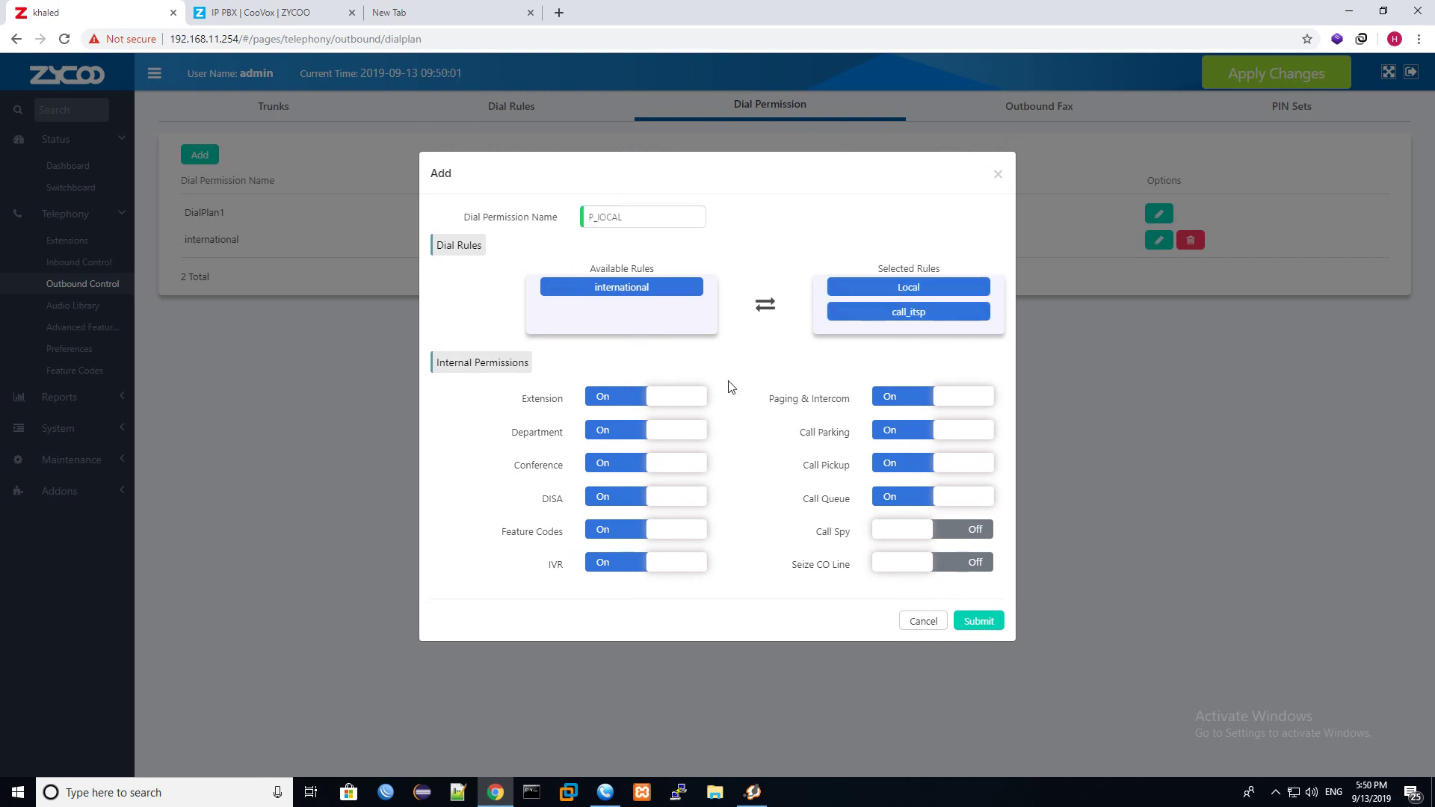
{"action": "left_click", "coordinate": [971, 628]}
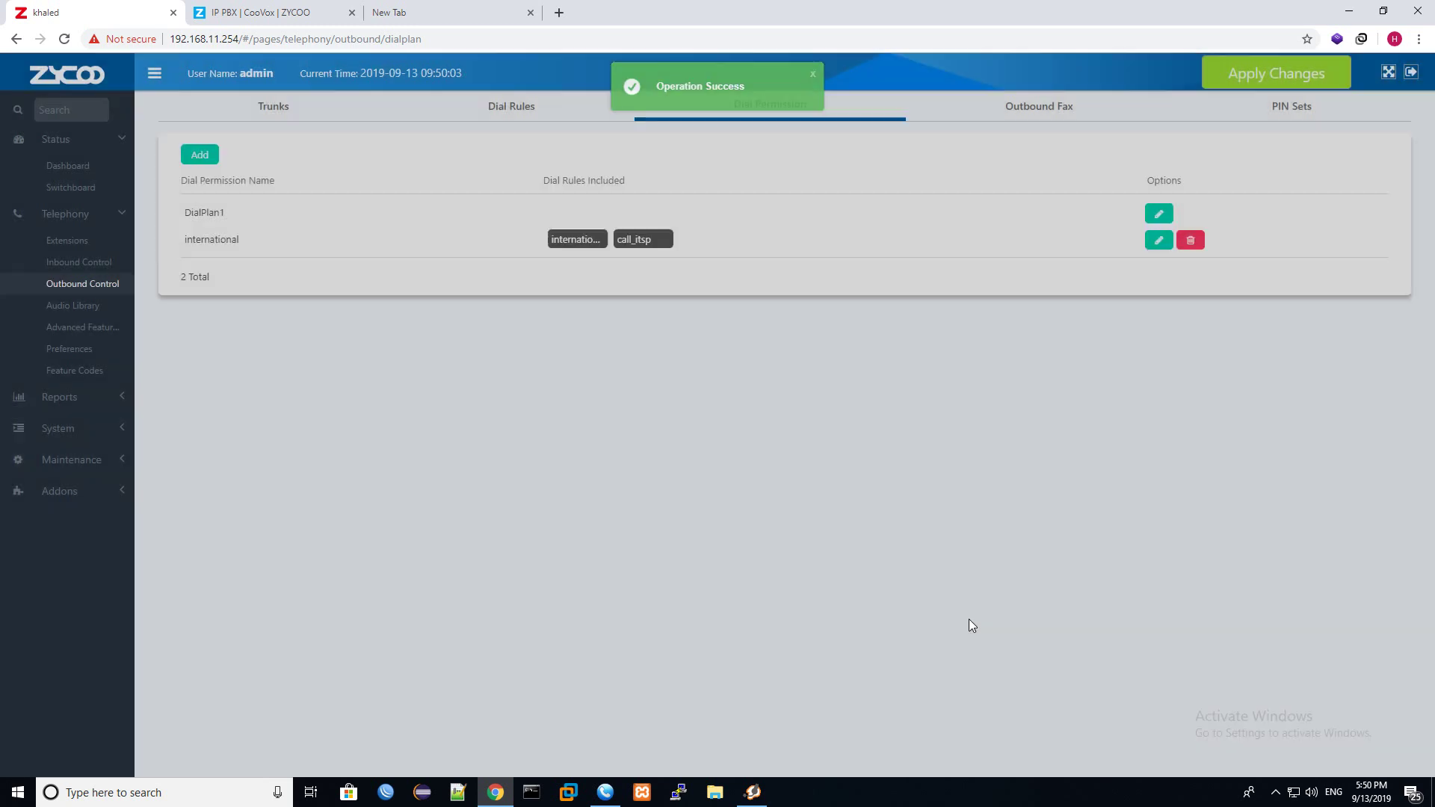
{"action": "left_click", "coordinate": [1228, 86]}
{"action": "left_click", "coordinate": [875, 247]}
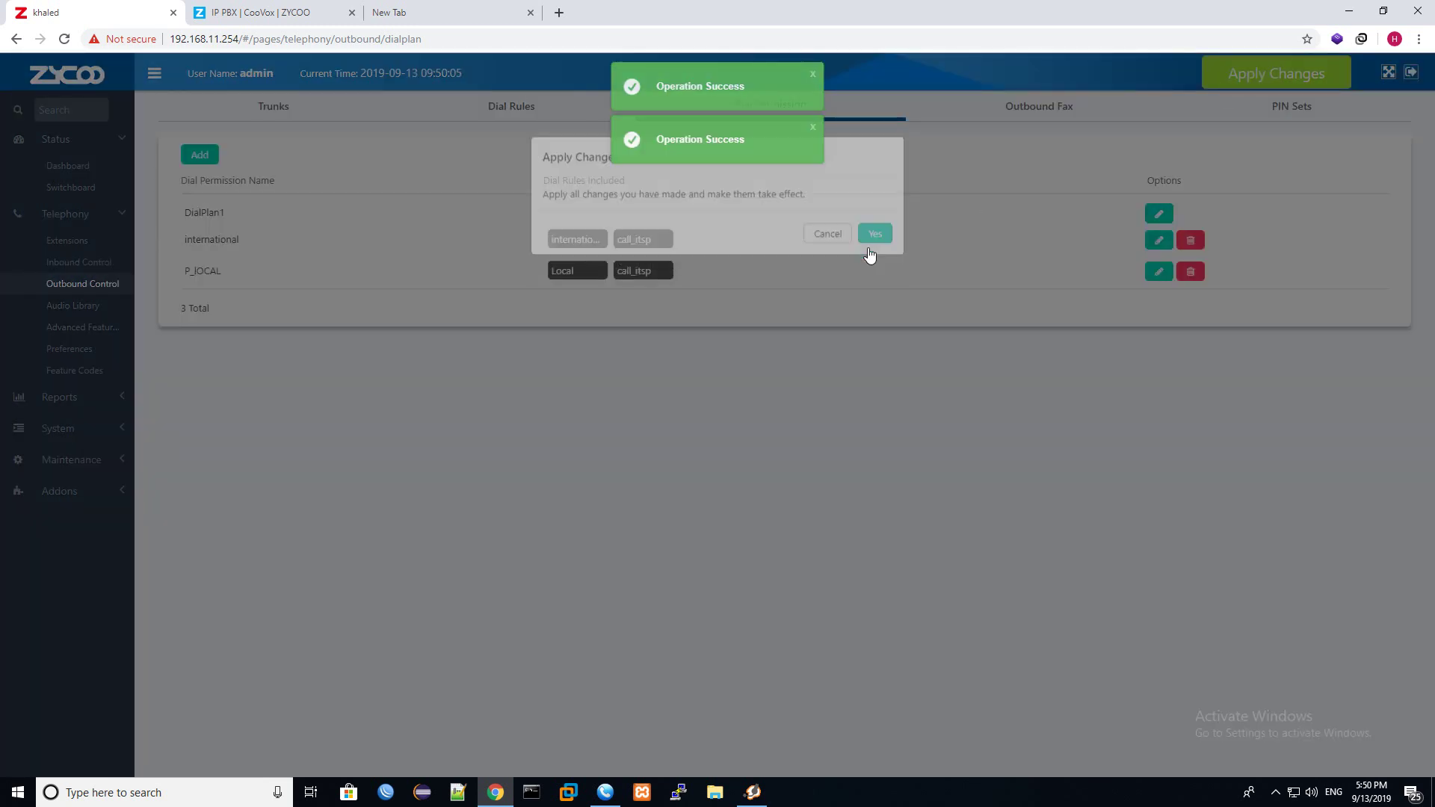
Assign the P_lOCAL dial permission to extension 100 and save it.
{"action": "left_click", "coordinate": [74, 240]}
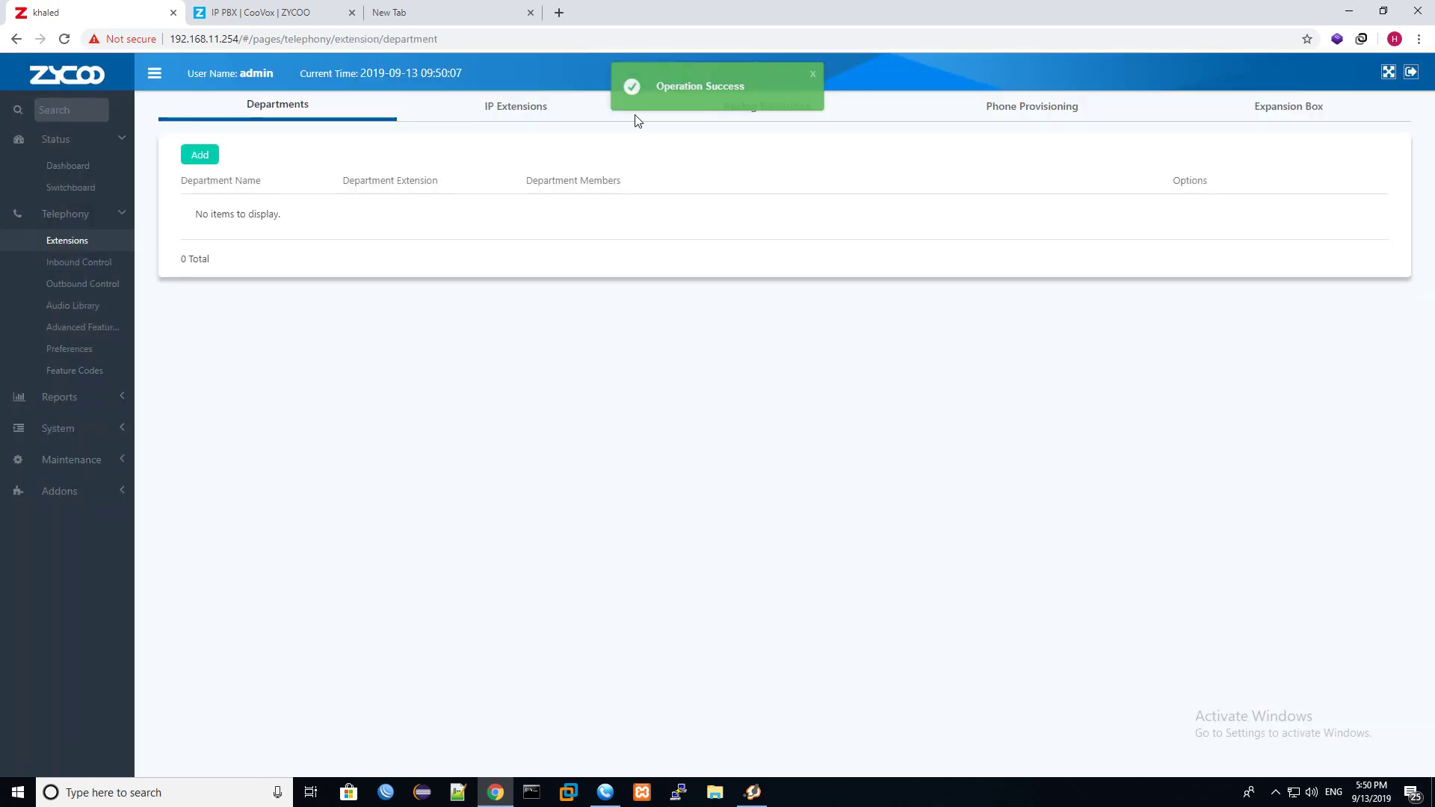
{"action": "left_click", "coordinate": [526, 111]}
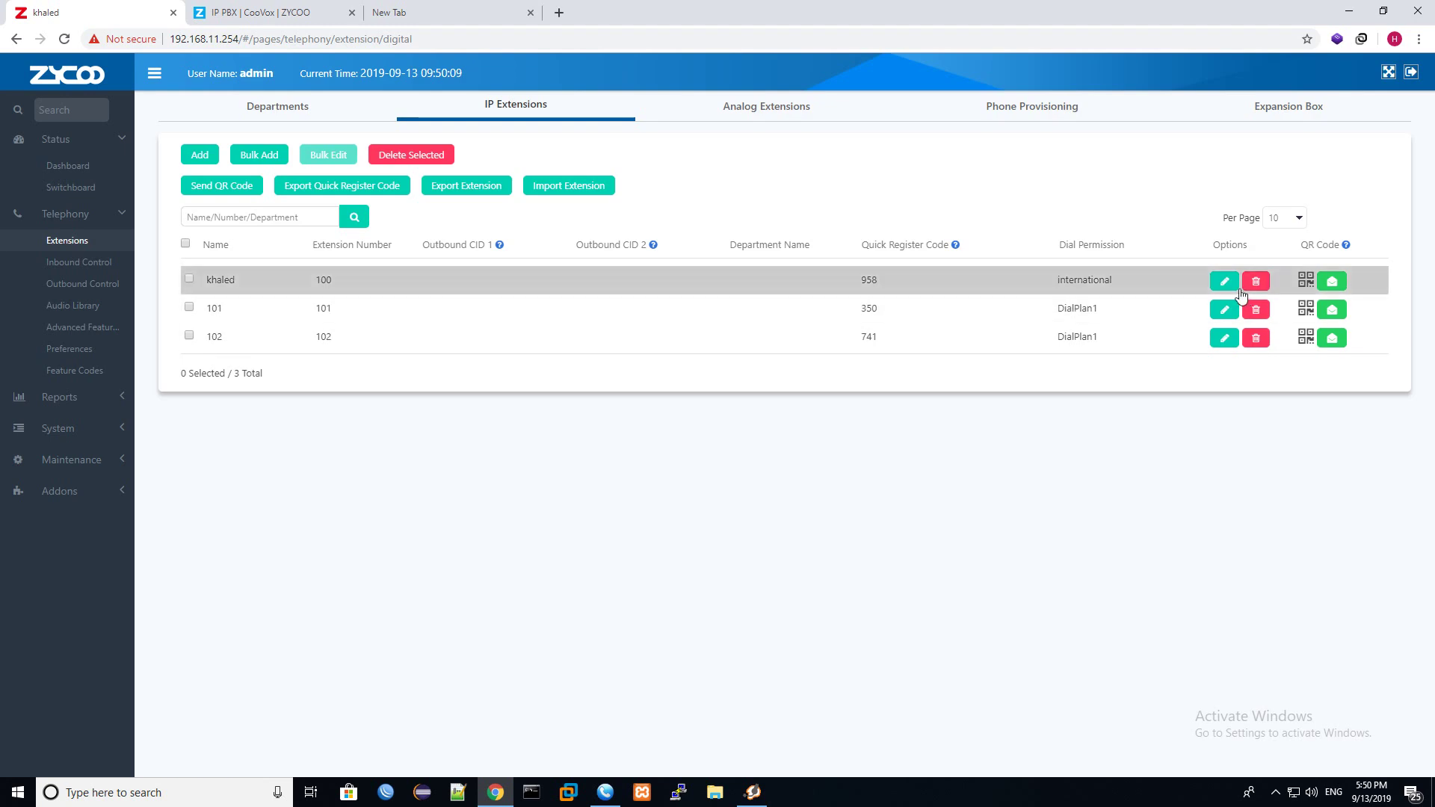
{"action": "left_click", "coordinate": [1228, 288]}
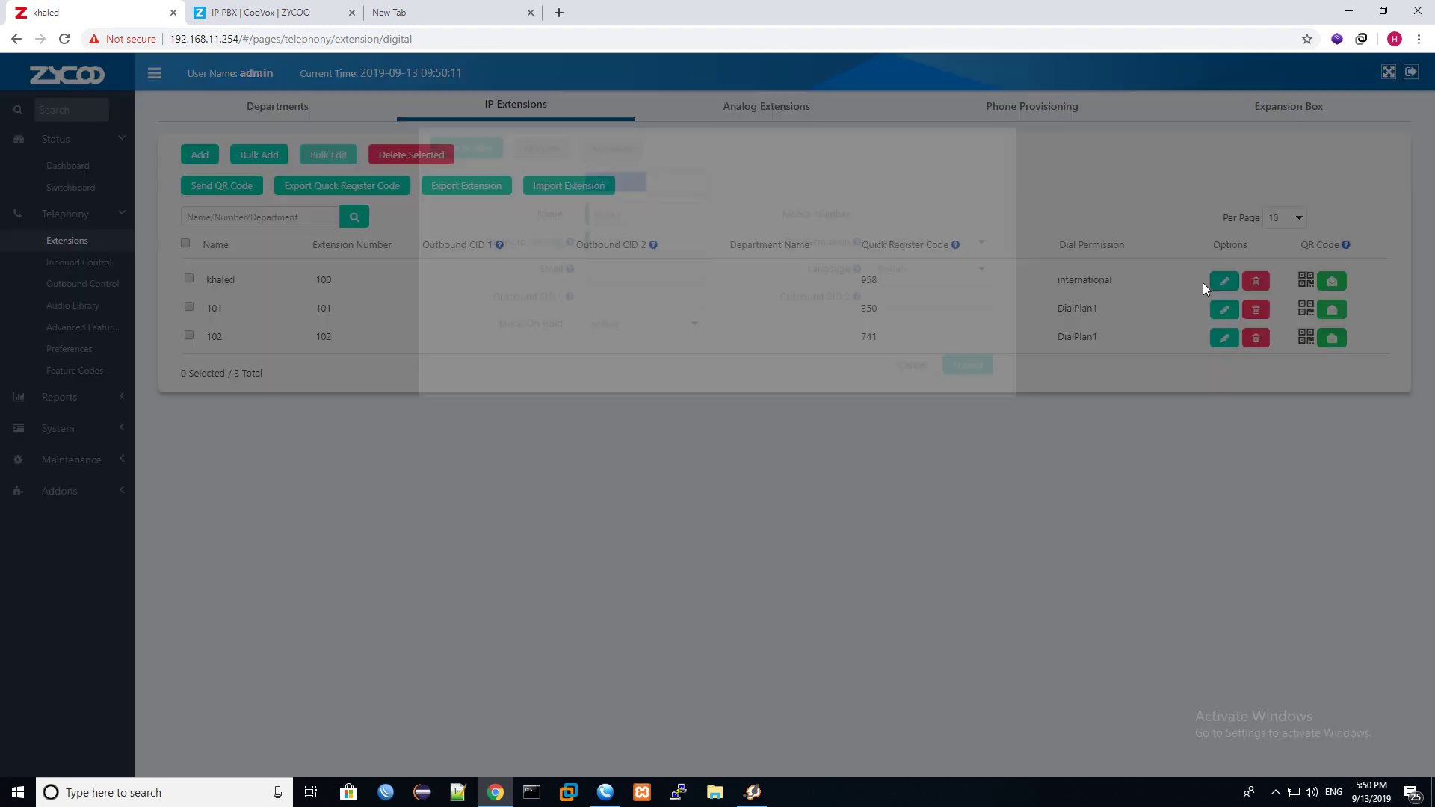
{"action": "left_click", "coordinate": [926, 313]}
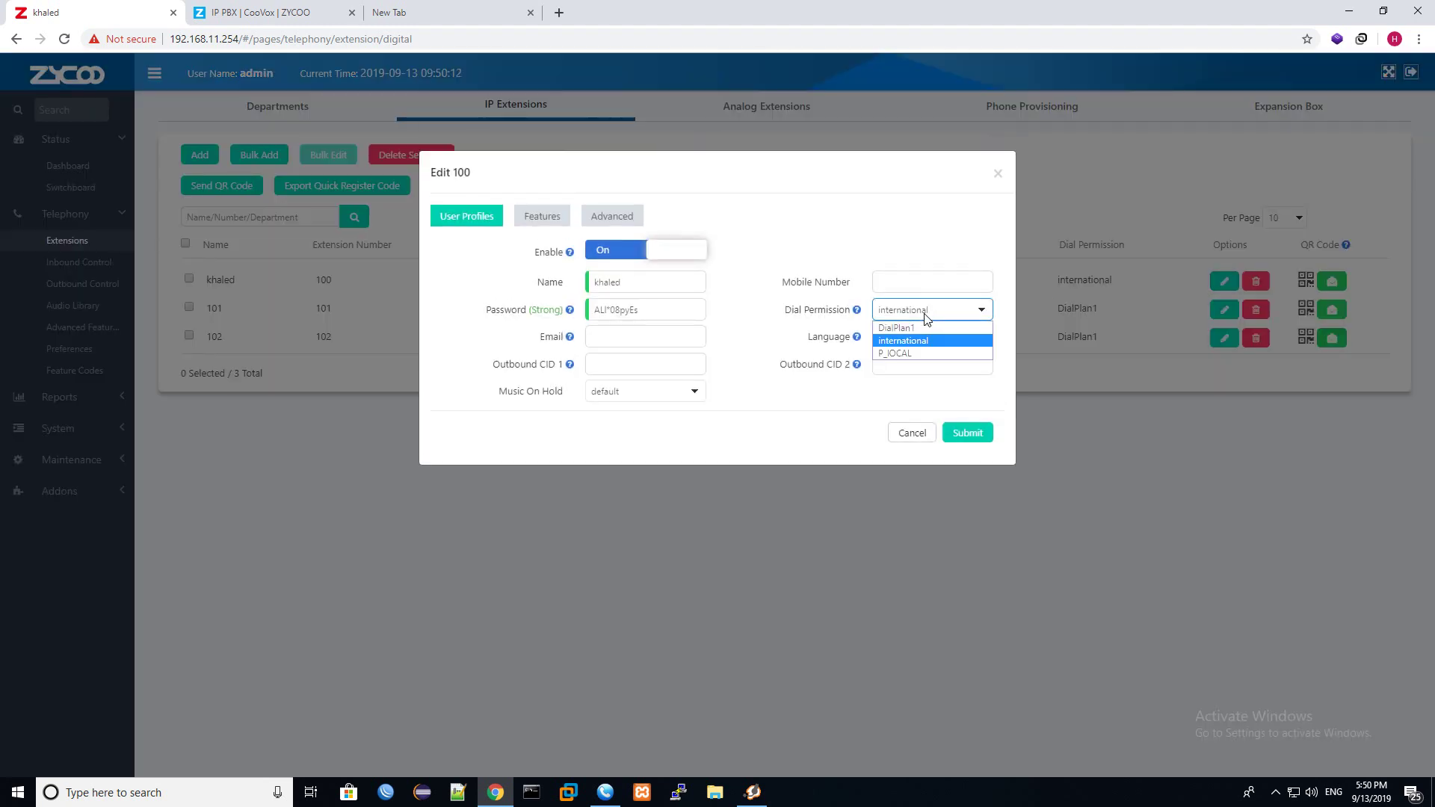
{"action": "left_click", "coordinate": [922, 353]}
{"action": "left_click", "coordinate": [972, 435]}
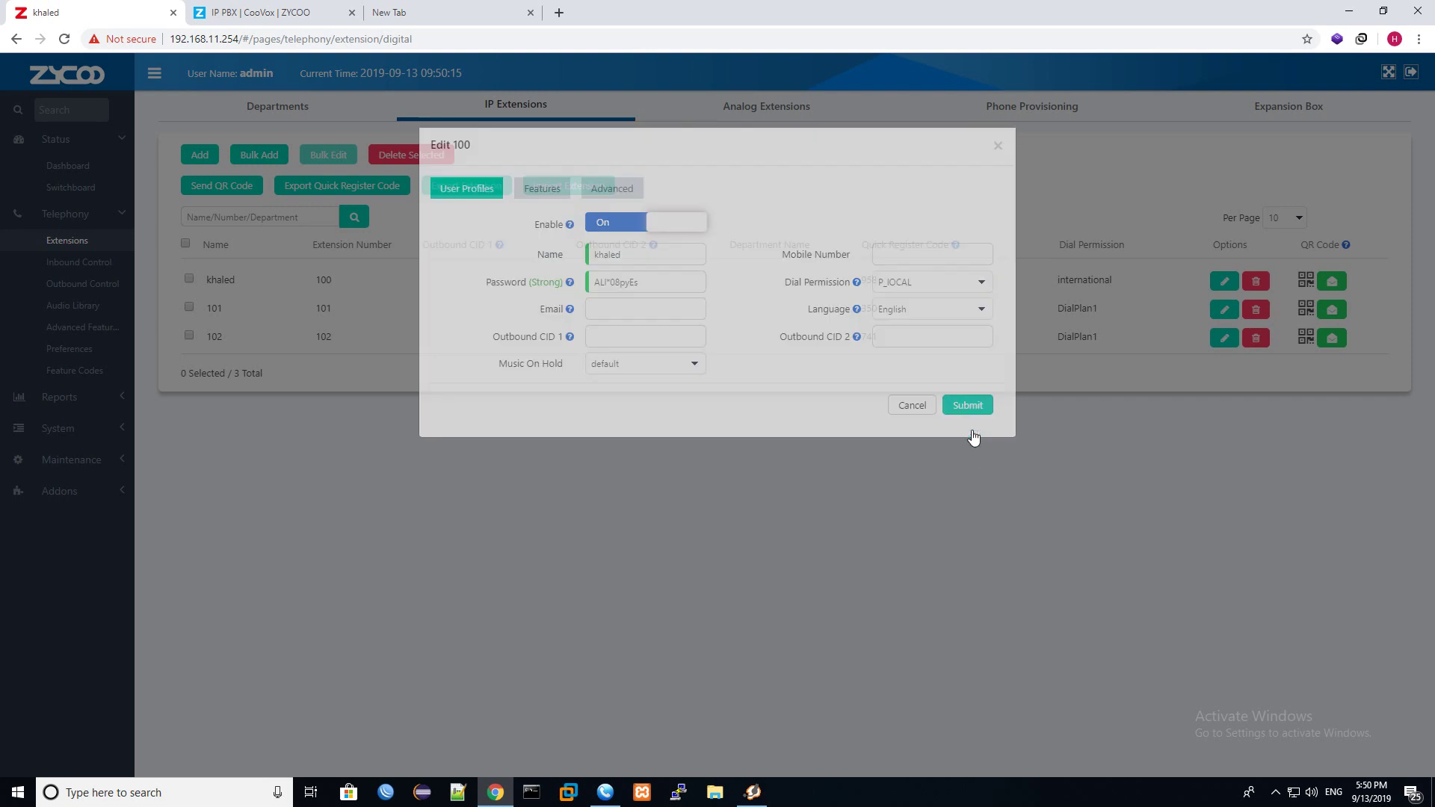
{"action": "key", "text": "alt+Tab"}
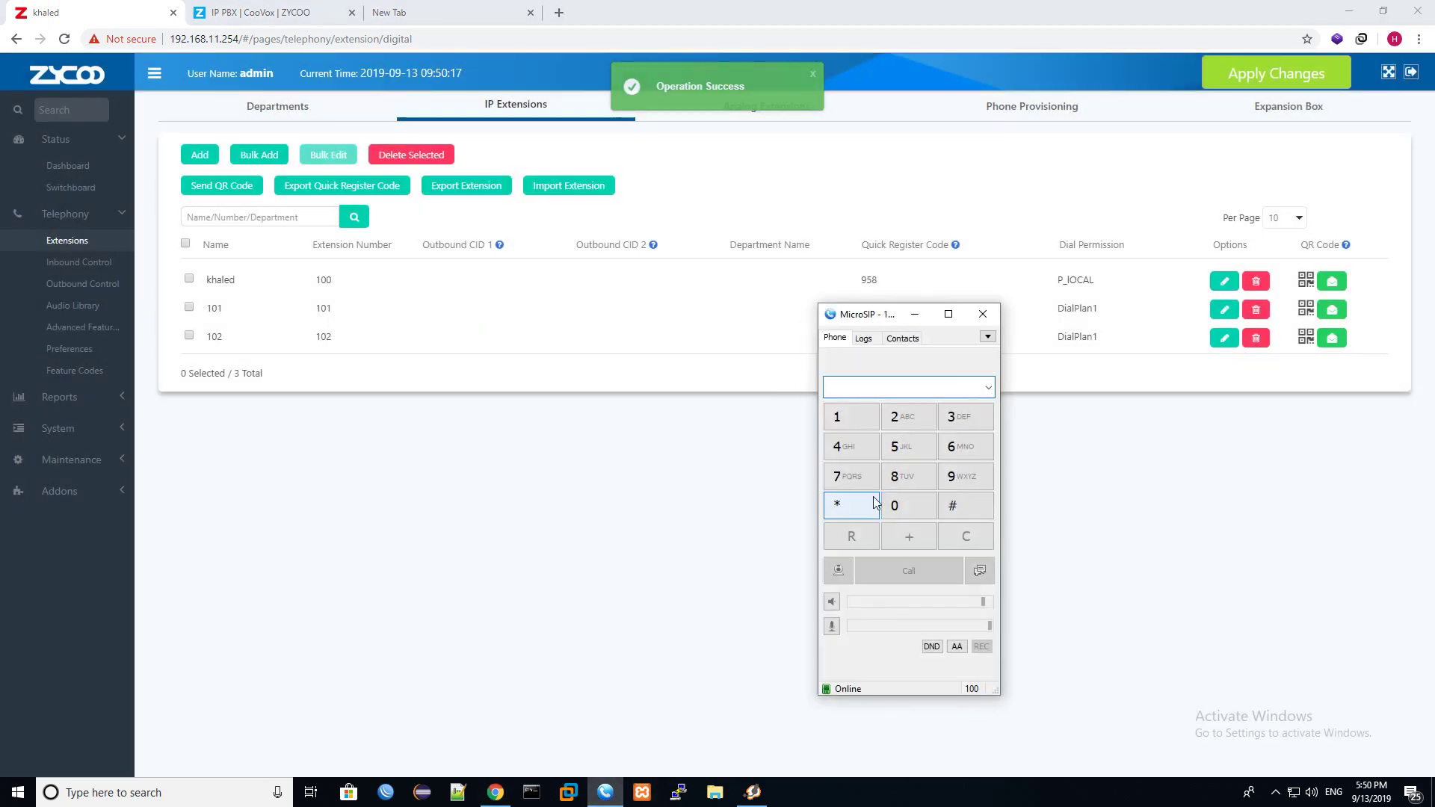
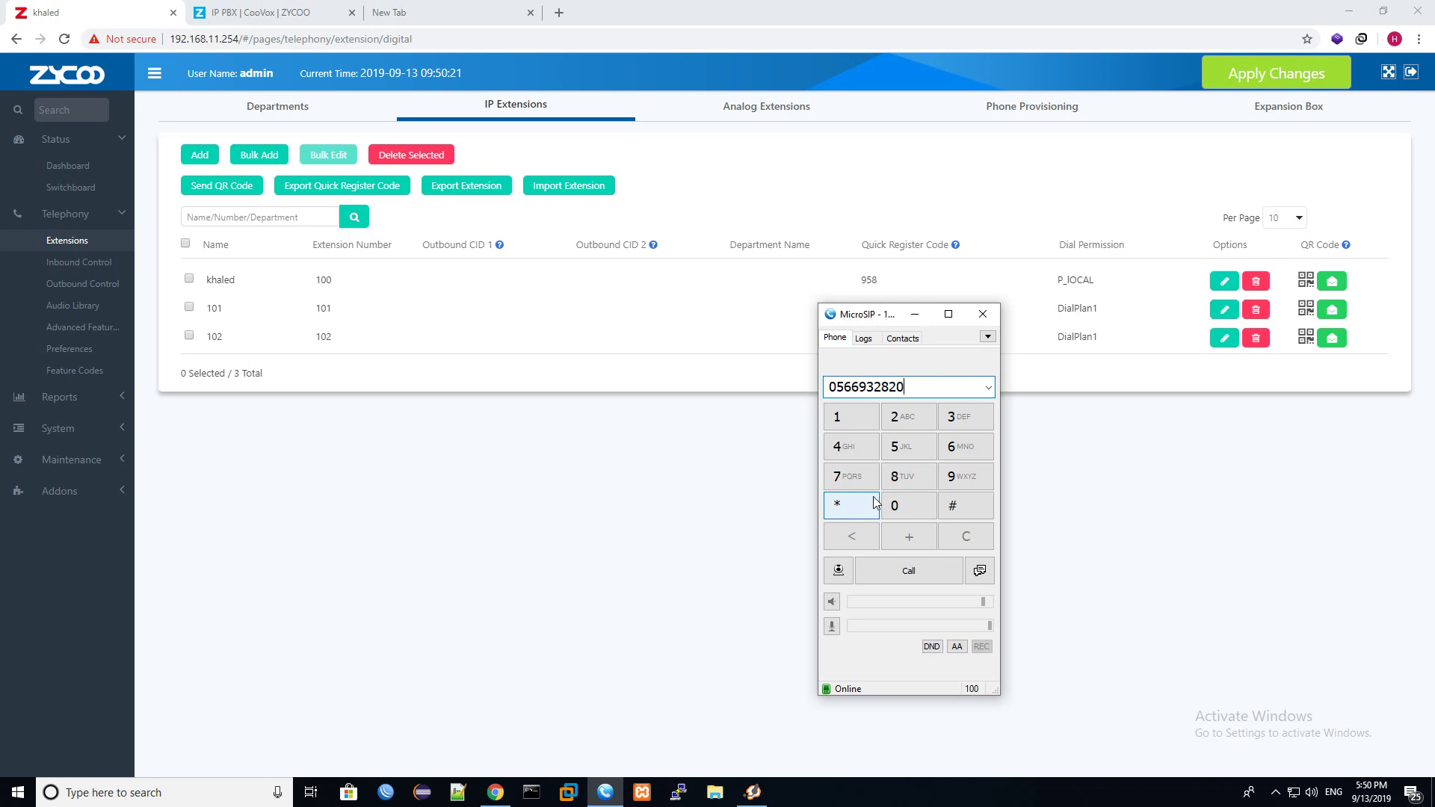
Enter the mobile number in MicroSIP, correcting a mistyped first attempt.
{"action": "key", "text": "Return"}
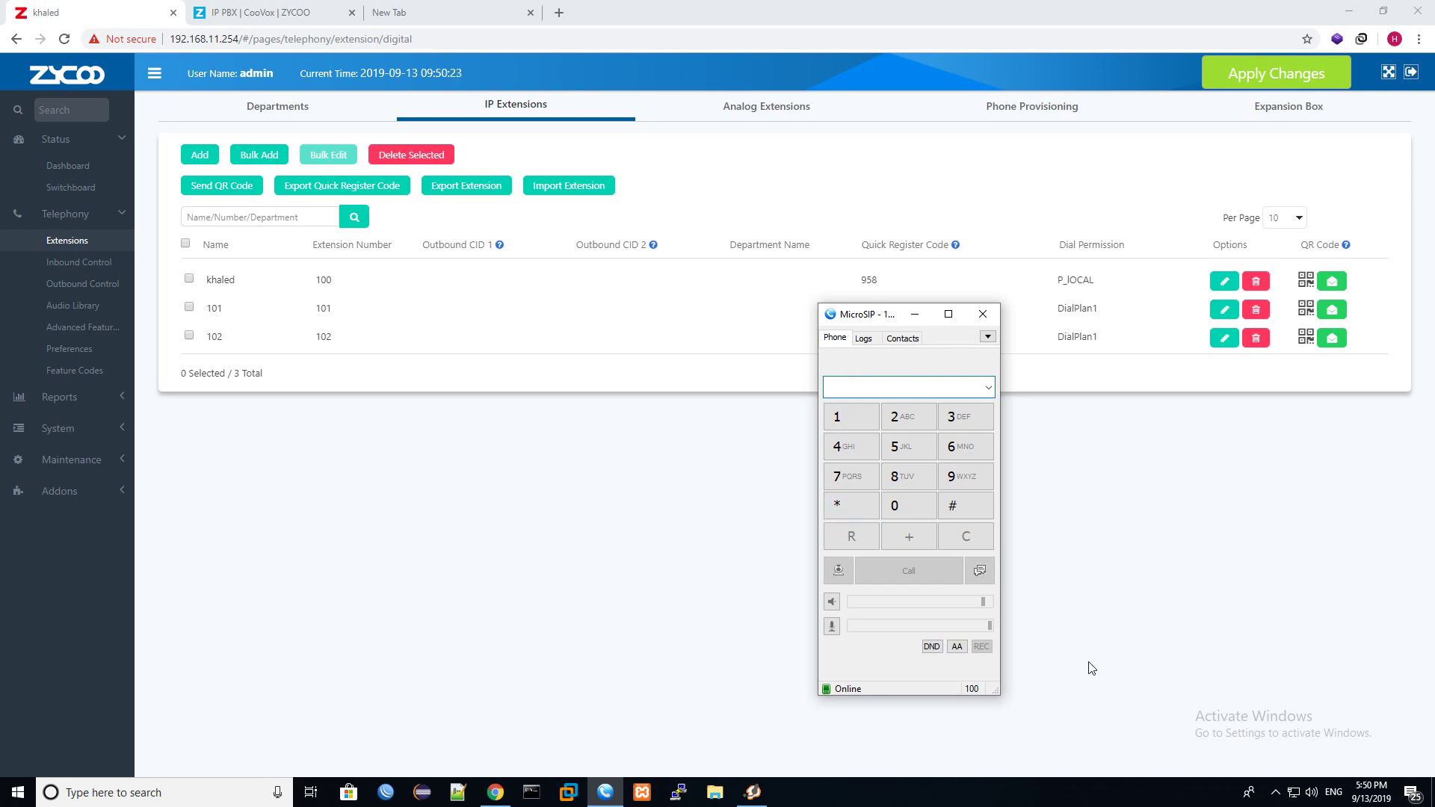
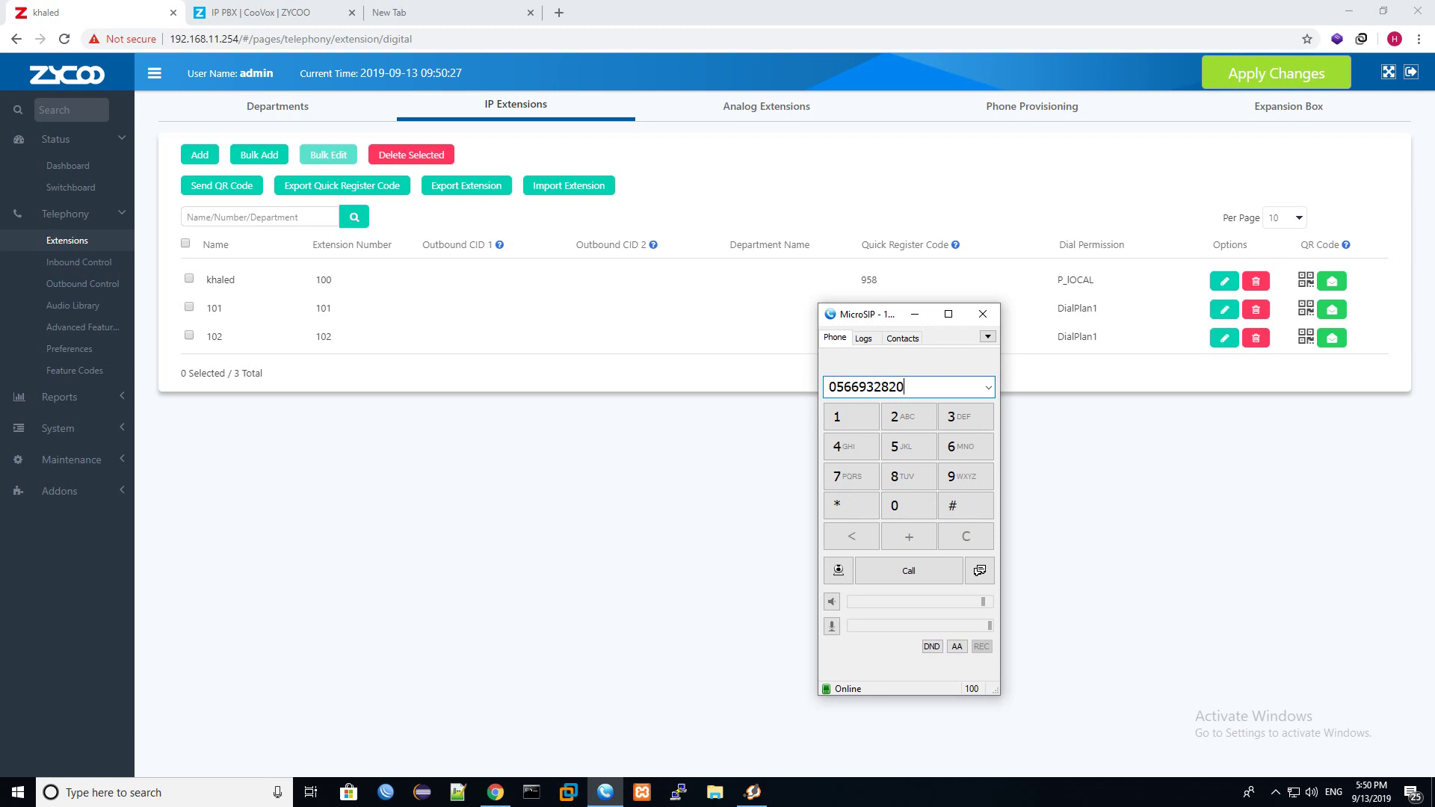
{"action": "left_click", "coordinate": [915, 314]}
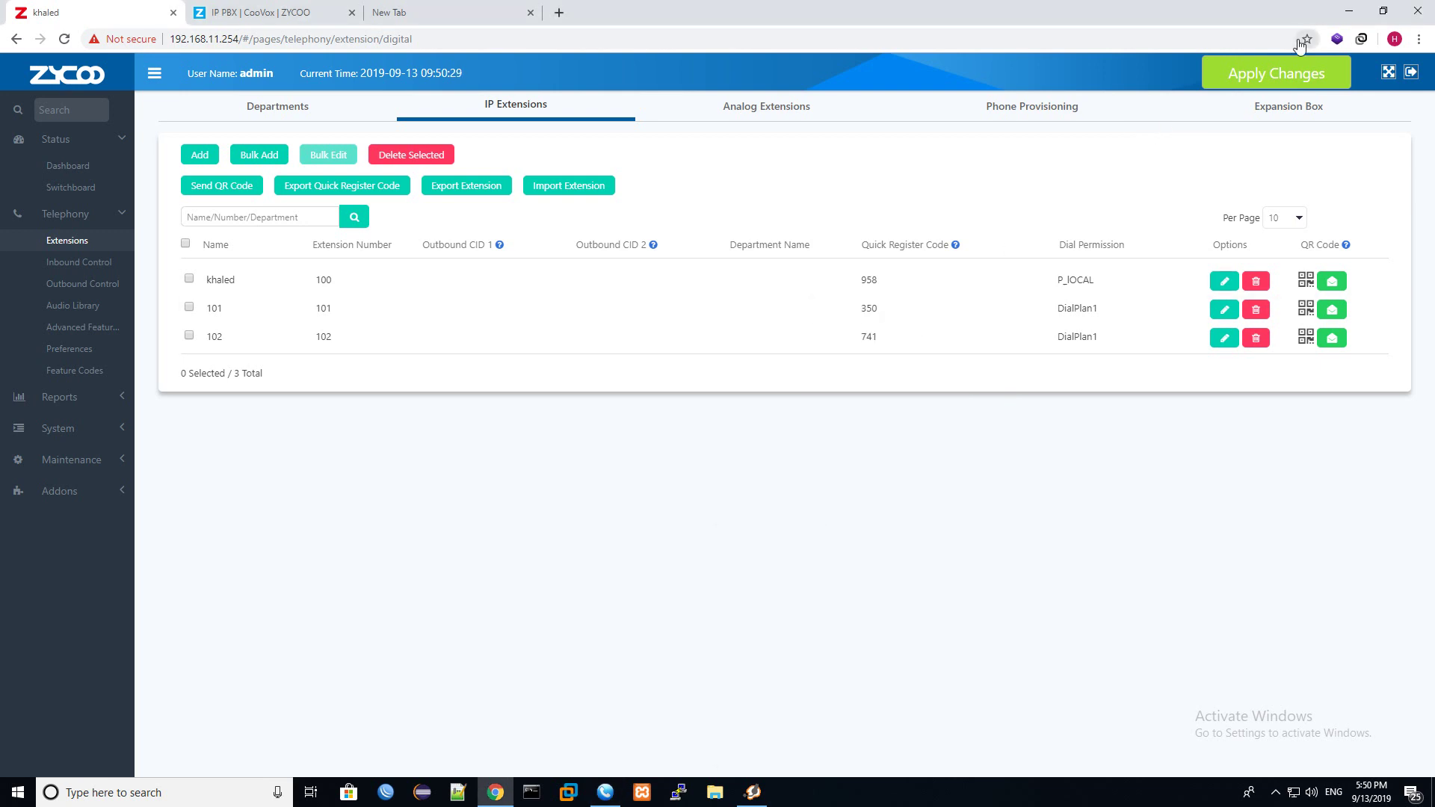
Apply the pending PBX changes, then call the mobile number from MicroSIP.
{"action": "left_click", "coordinate": [1267, 84]}
{"action": "left_click", "coordinate": [876, 244]}
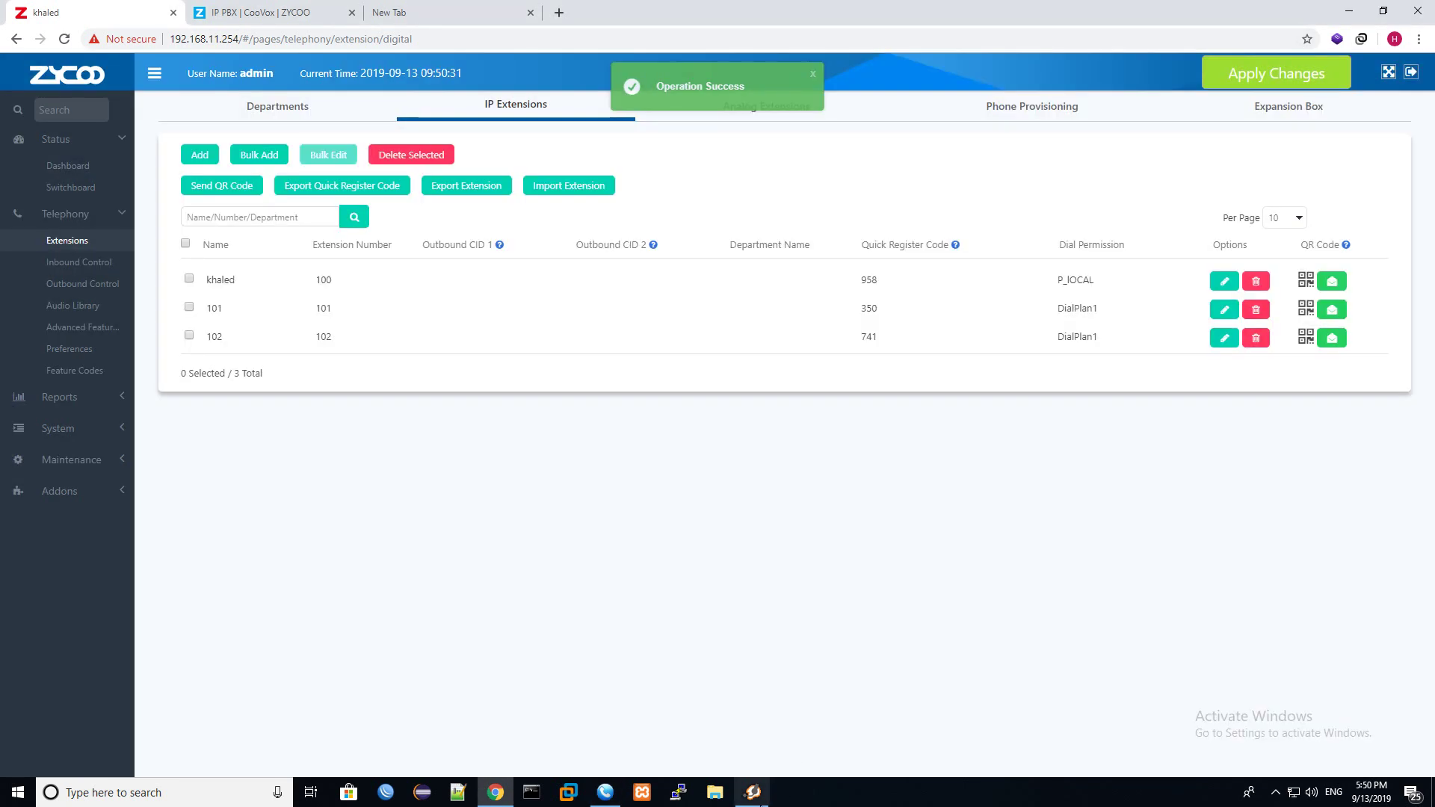
{"action": "left_click", "coordinate": [607, 794]}
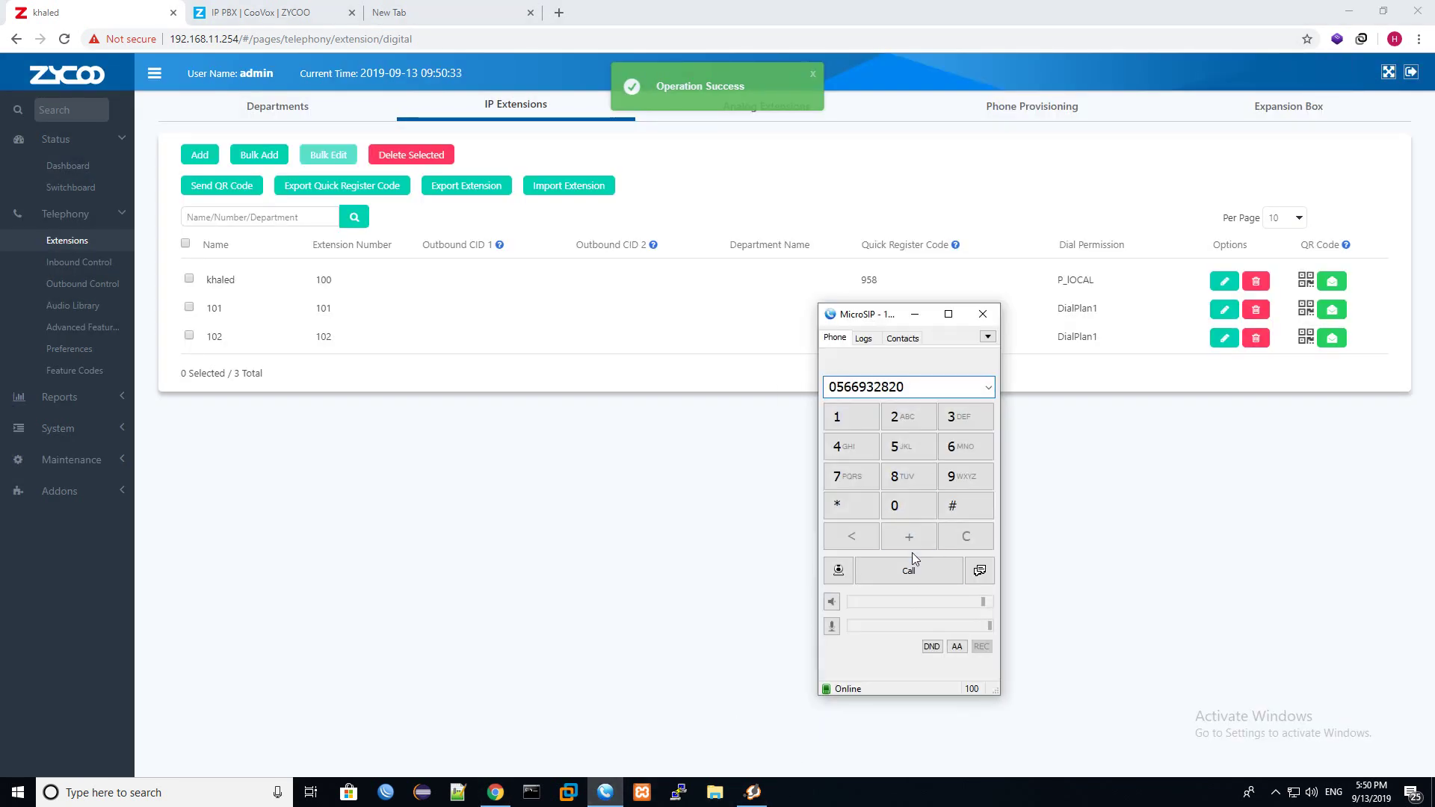
{"action": "left_click", "coordinate": [910, 569]}
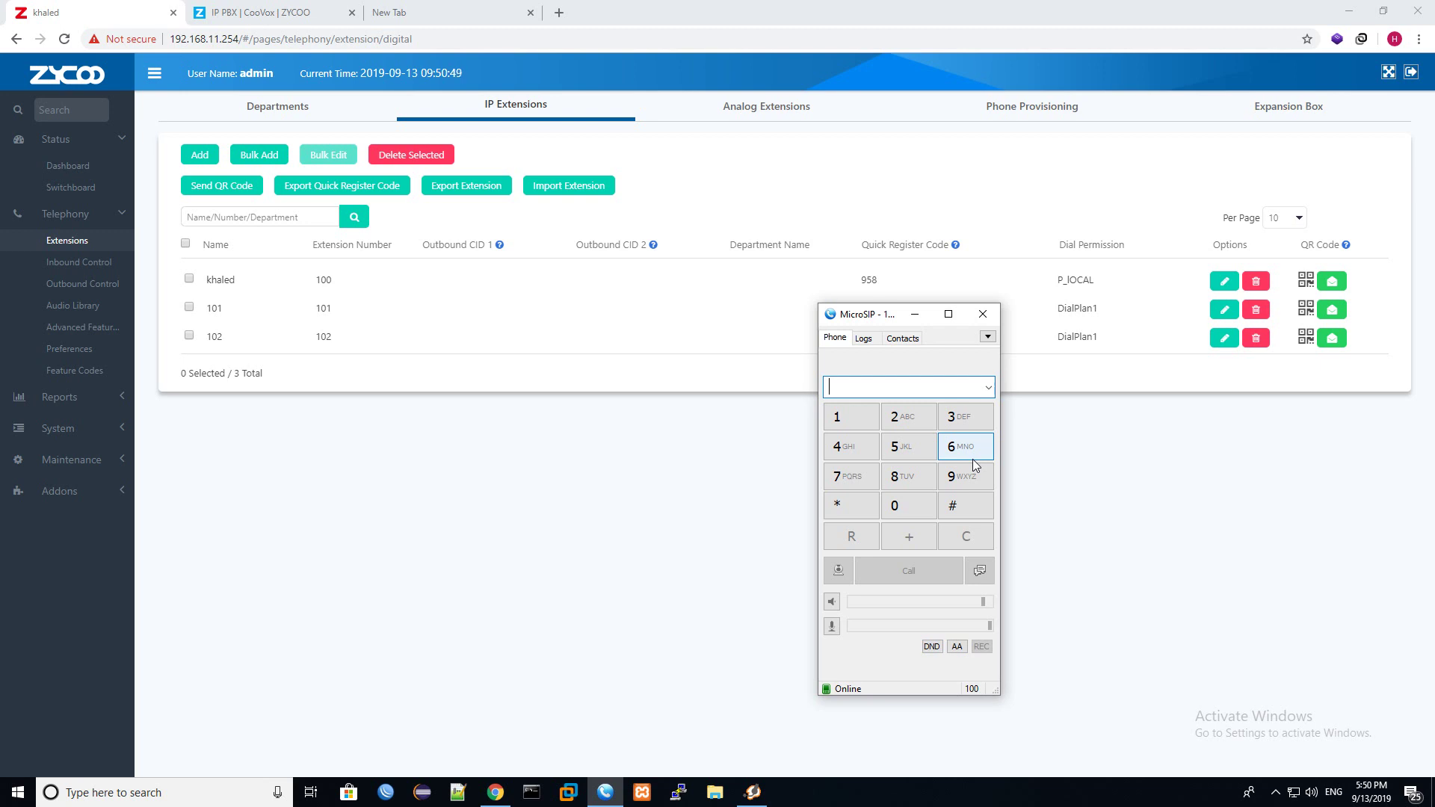
Call a seven-digit local number from MicroSIP to test the Local rule, then hang up.
{"action": "type", "text": "23"}
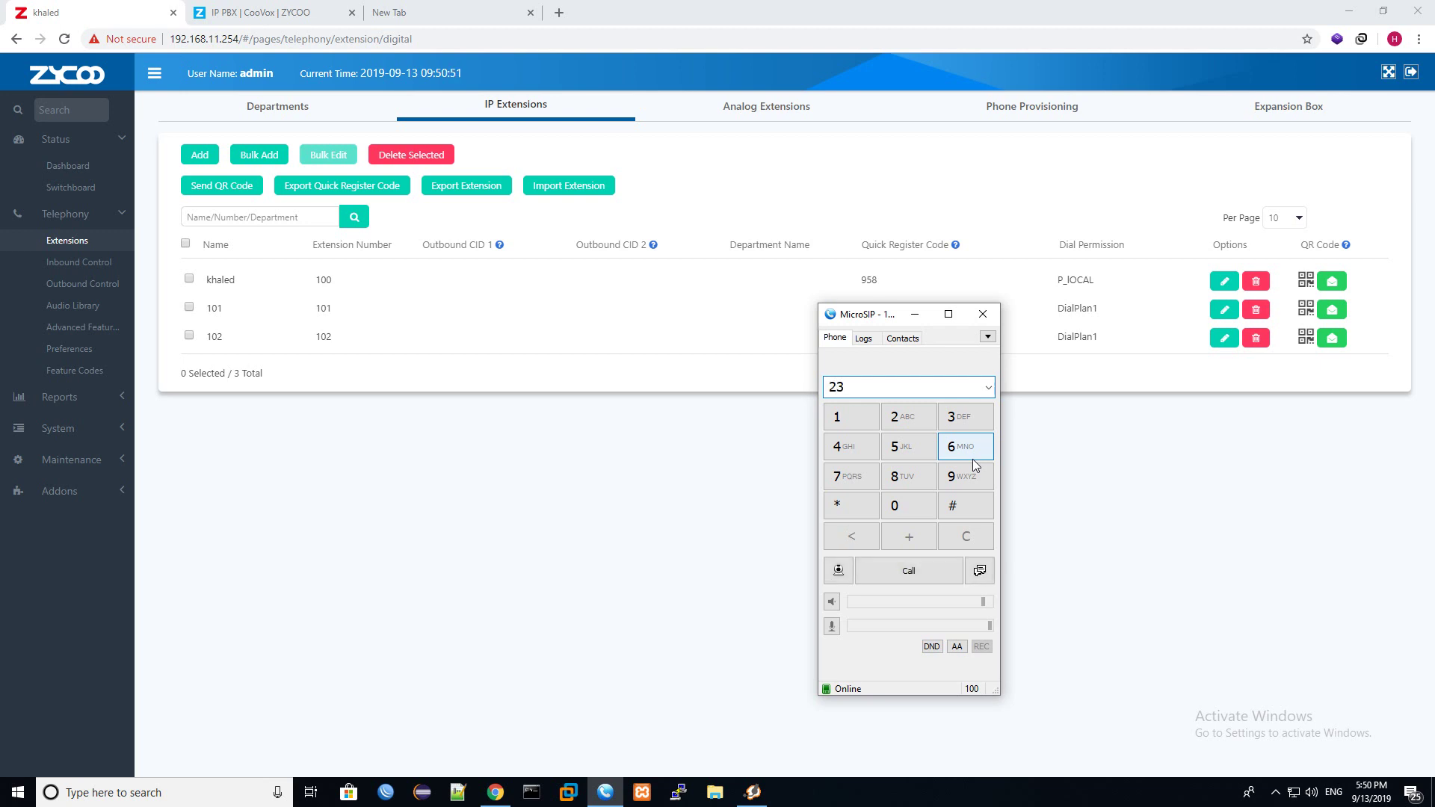
{"action": "type", "text": "65615"}
{"action": "key", "text": "shift+Left"}
{"action": "key", "text": "shift+Left"}
{"action": "key", "text": "shift+Left"}
{"action": "key", "text": "shift+Left"}
{"action": "key", "text": "shift+Left"}
{"action": "key", "text": "shift+Left"}
{"action": "key", "text": "shift+Left"}
{"action": "left_click", "coordinate": [927, 570]}
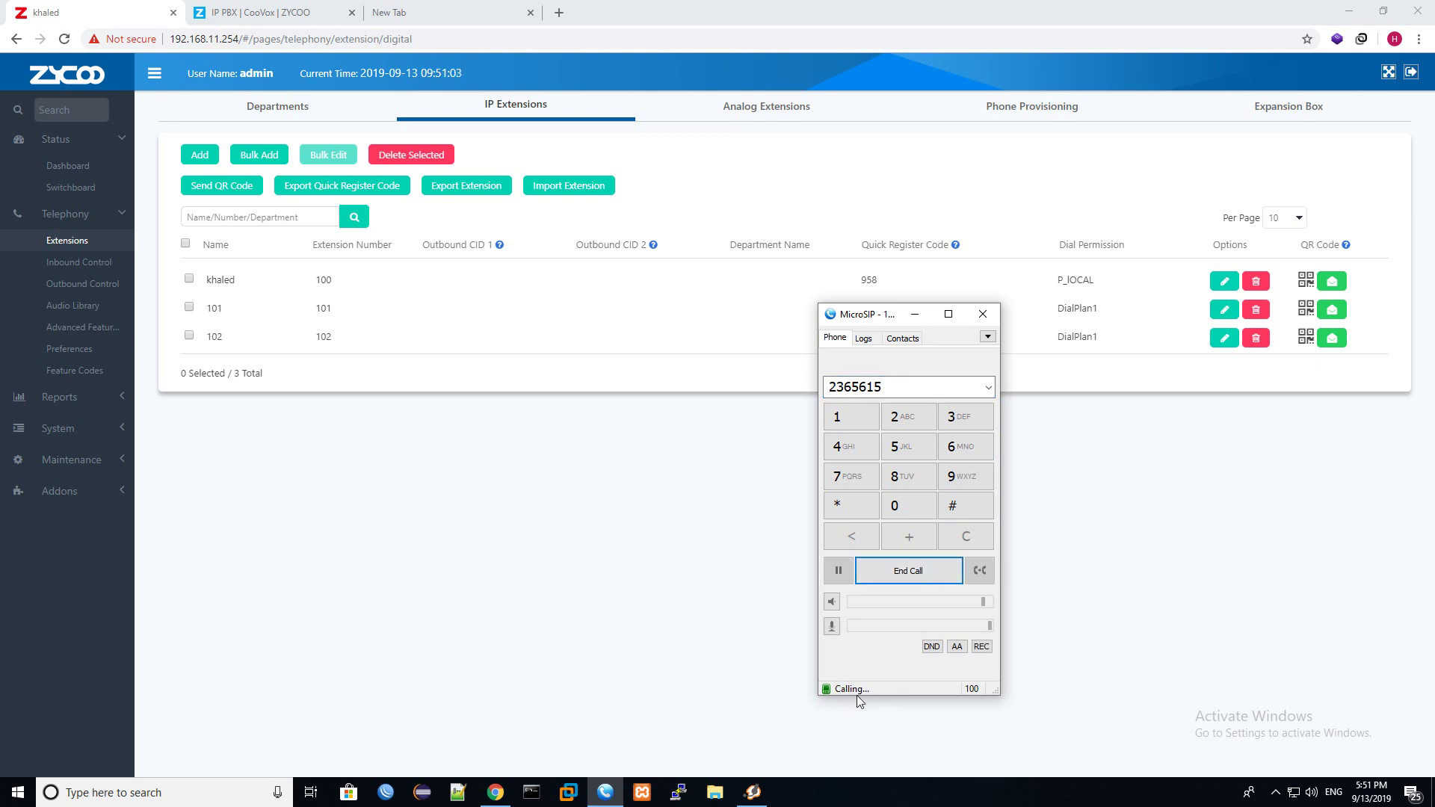
{"action": "left_click", "coordinate": [920, 569]}
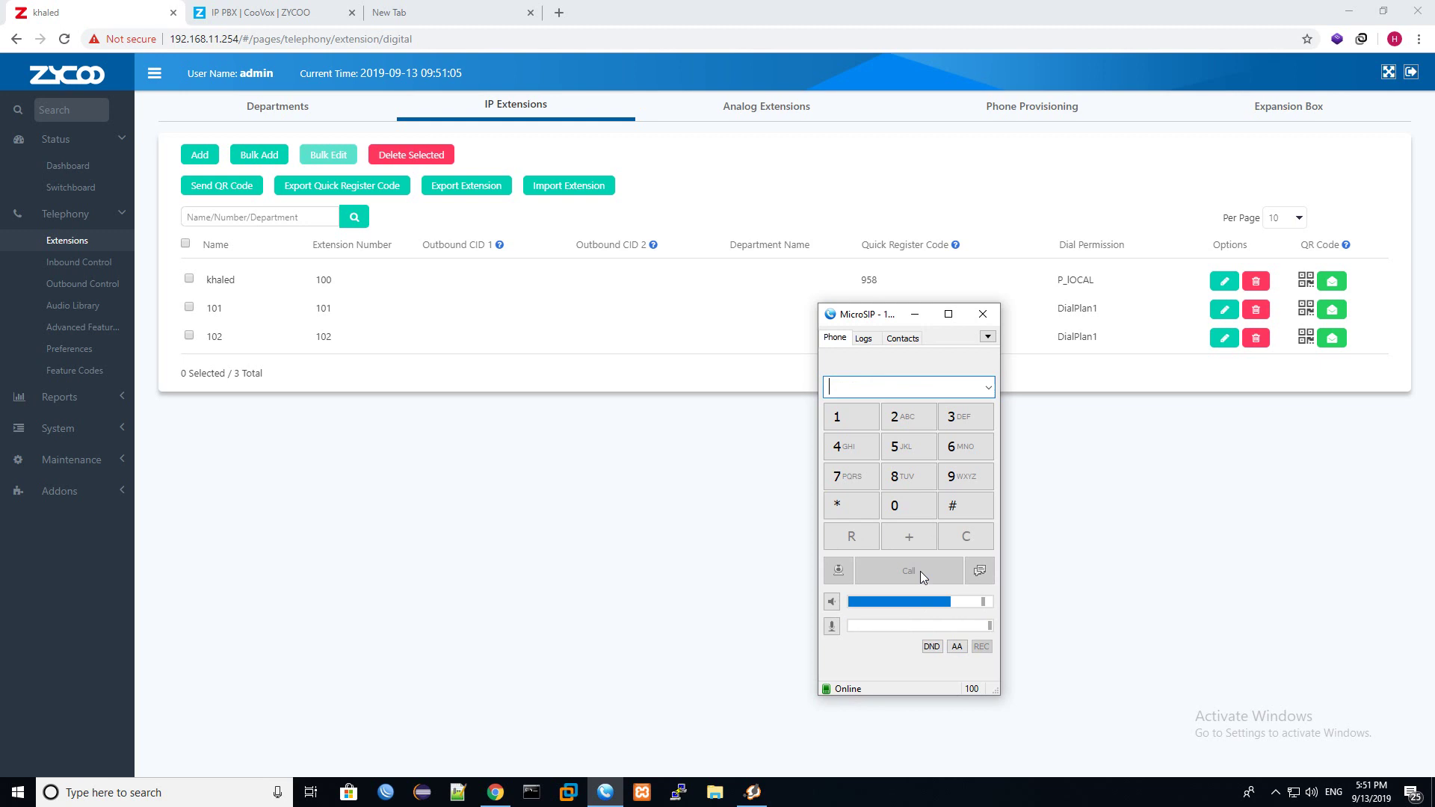
Call 900 to test the call_itsp rule, then hang up.
{"action": "left_click", "coordinate": [965, 479]}
{"action": "type", "text": "0"}
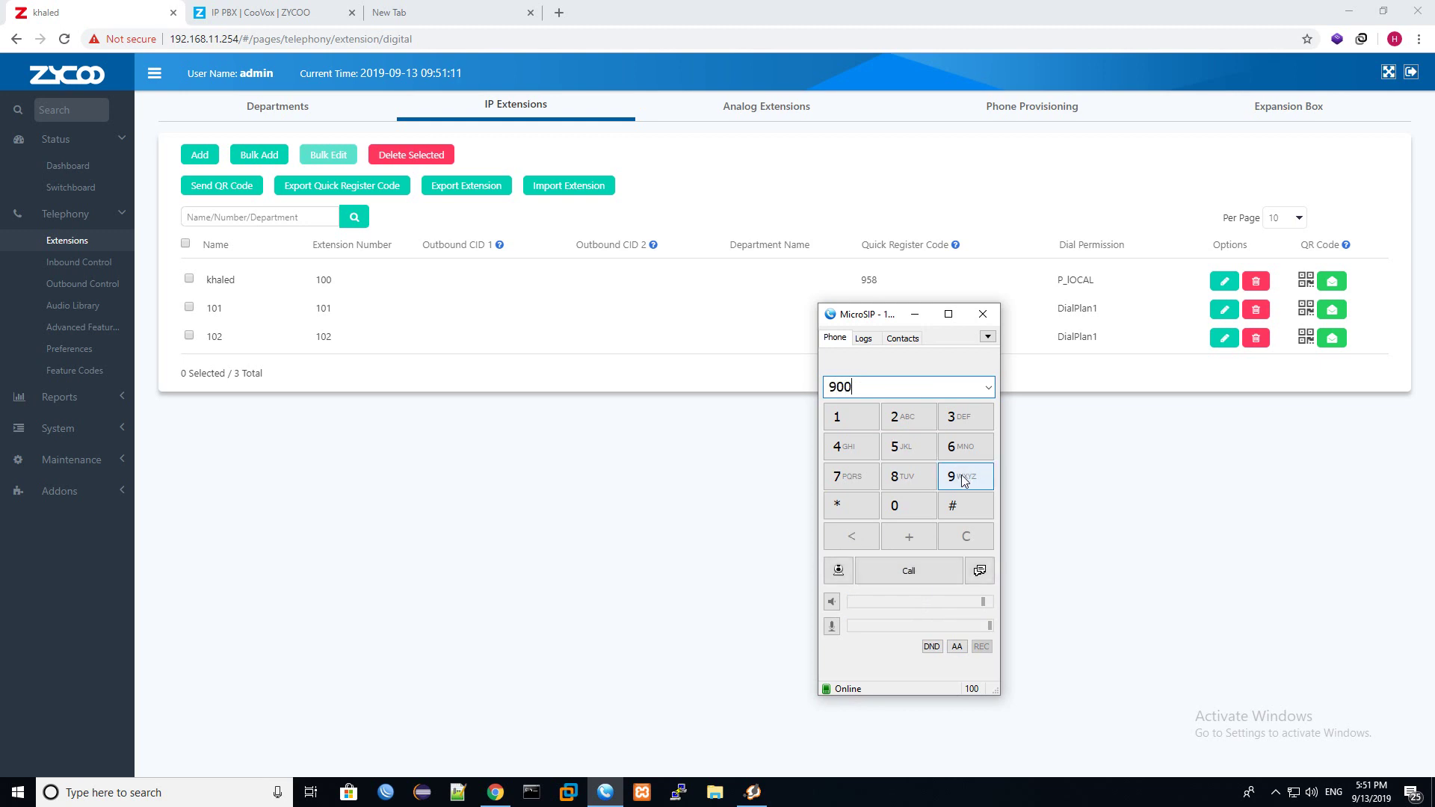
{"action": "type", "text": "0"}
{"action": "left_click", "coordinate": [913, 577]}
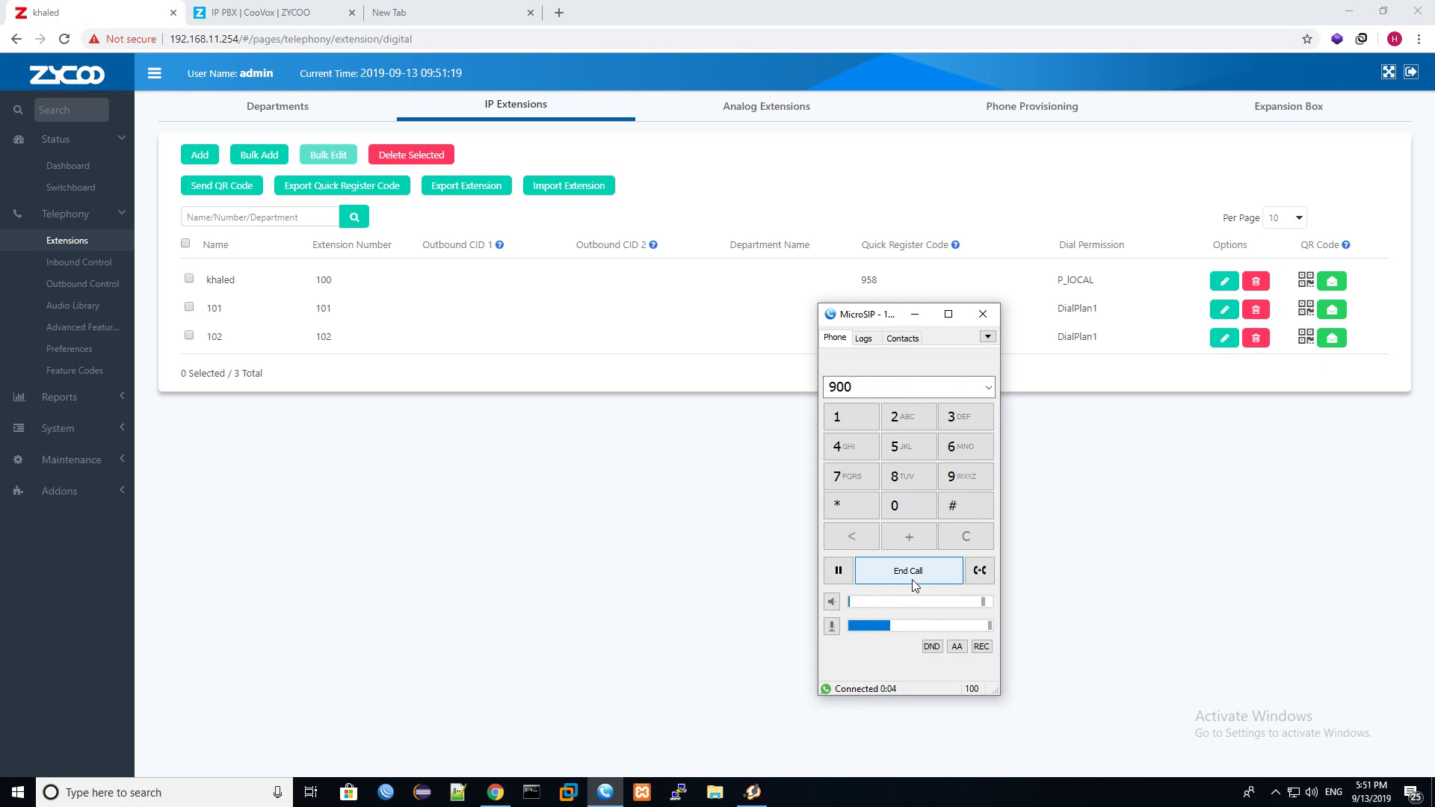
{"action": "left_click", "coordinate": [913, 580]}
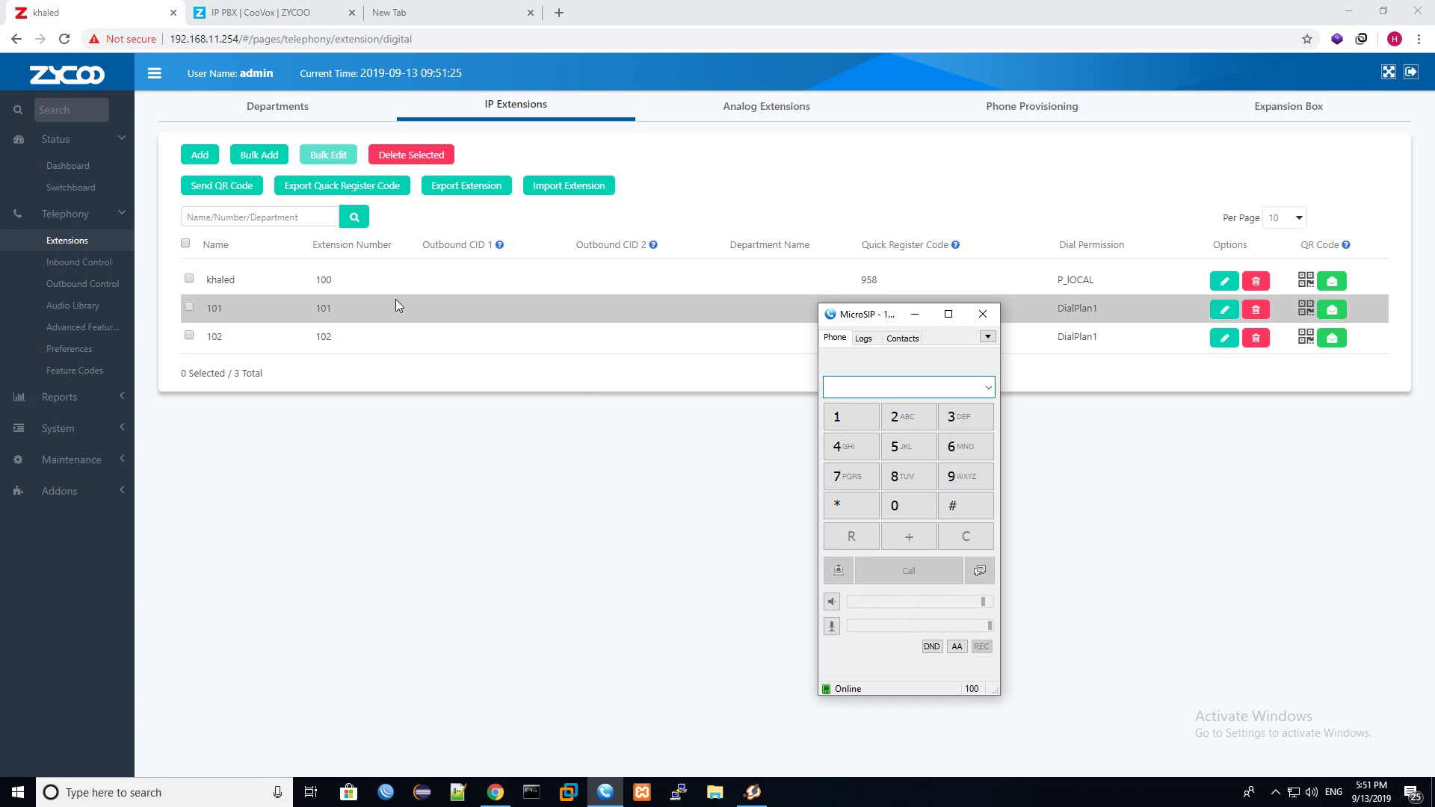
{"action": "left_click", "coordinate": [56, 286]}
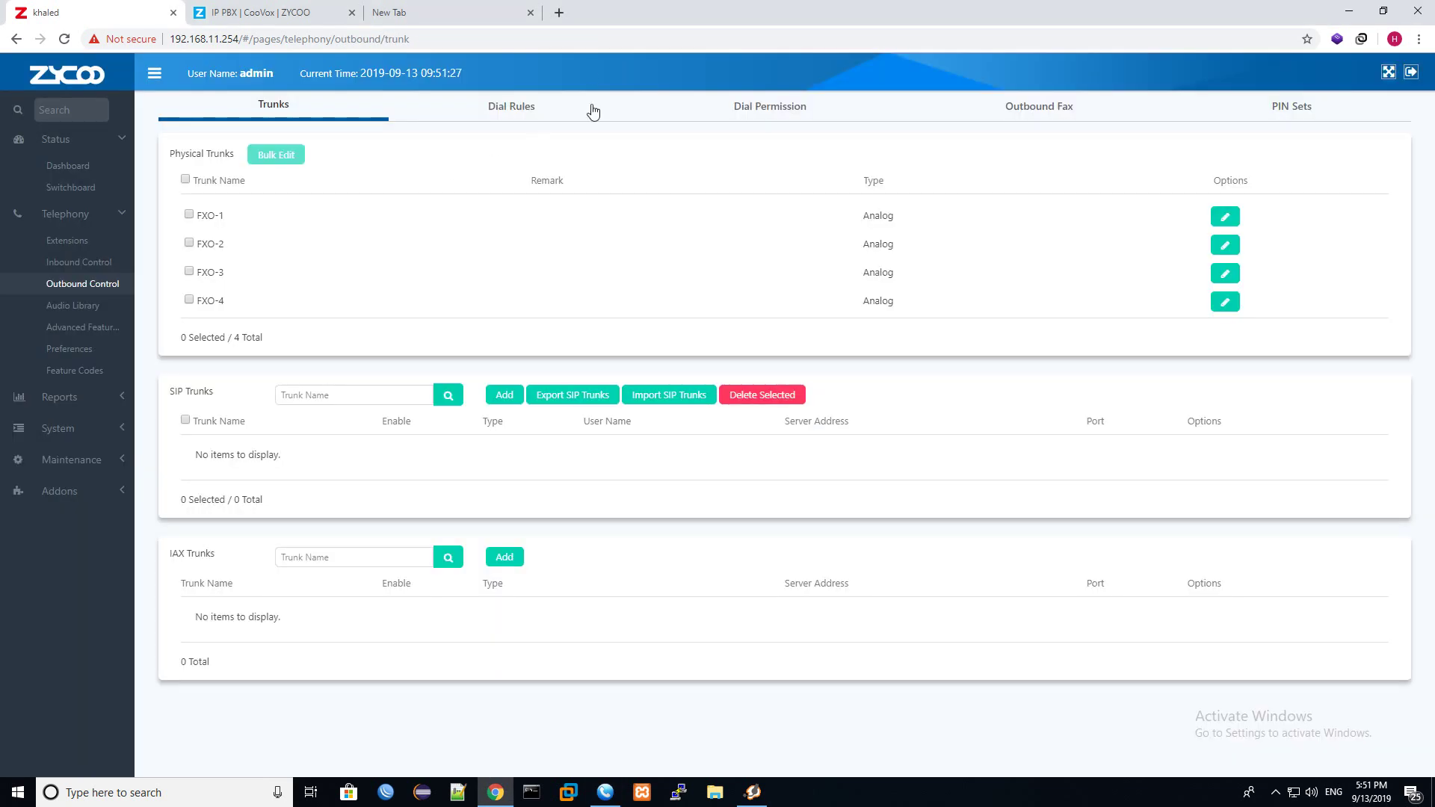
Start a new dial rule and enter the dial pattern 9XXXXXXX.
{"action": "left_click", "coordinate": [518, 107]}
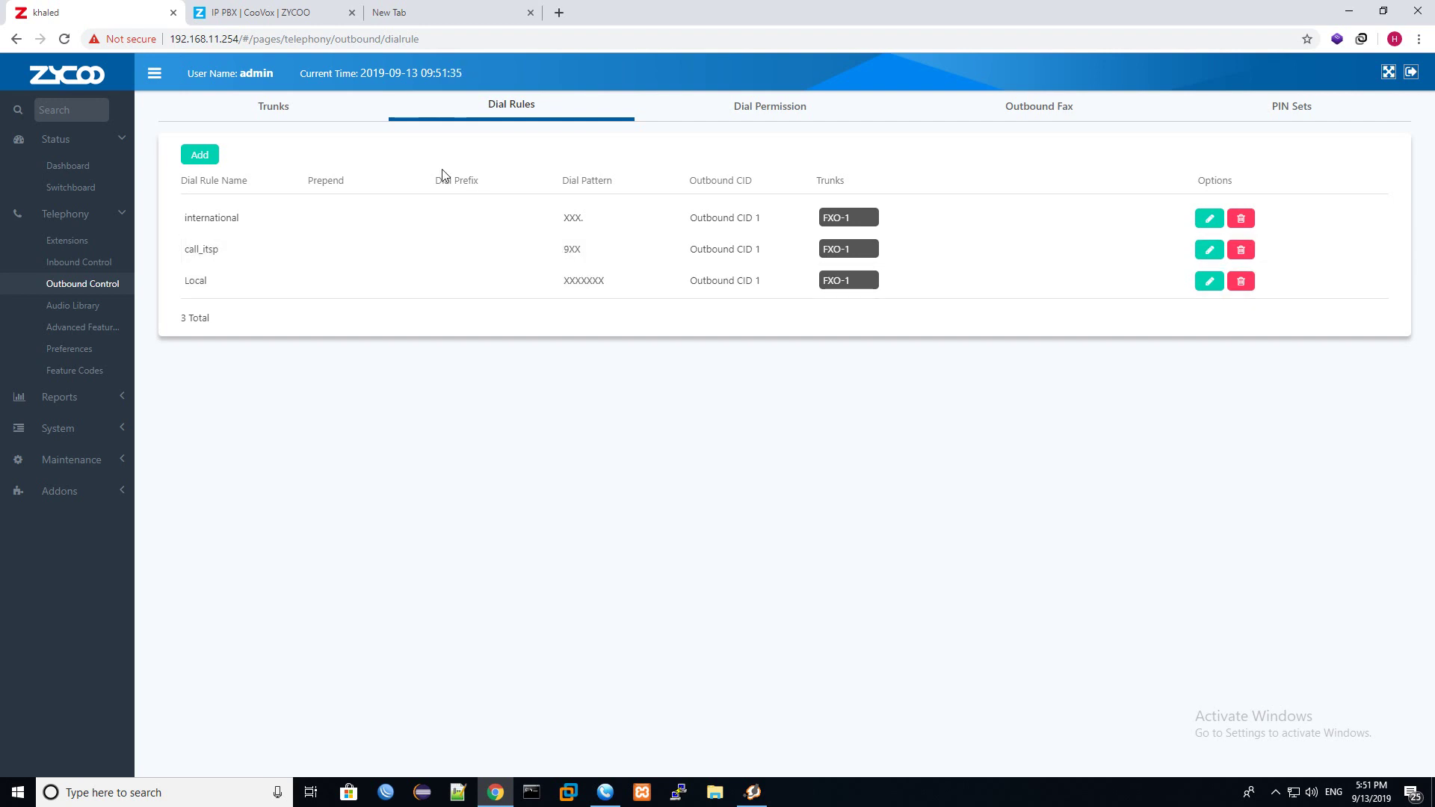
{"action": "left_click", "coordinate": [210, 155]}
{"action": "left_click", "coordinate": [733, 347]}
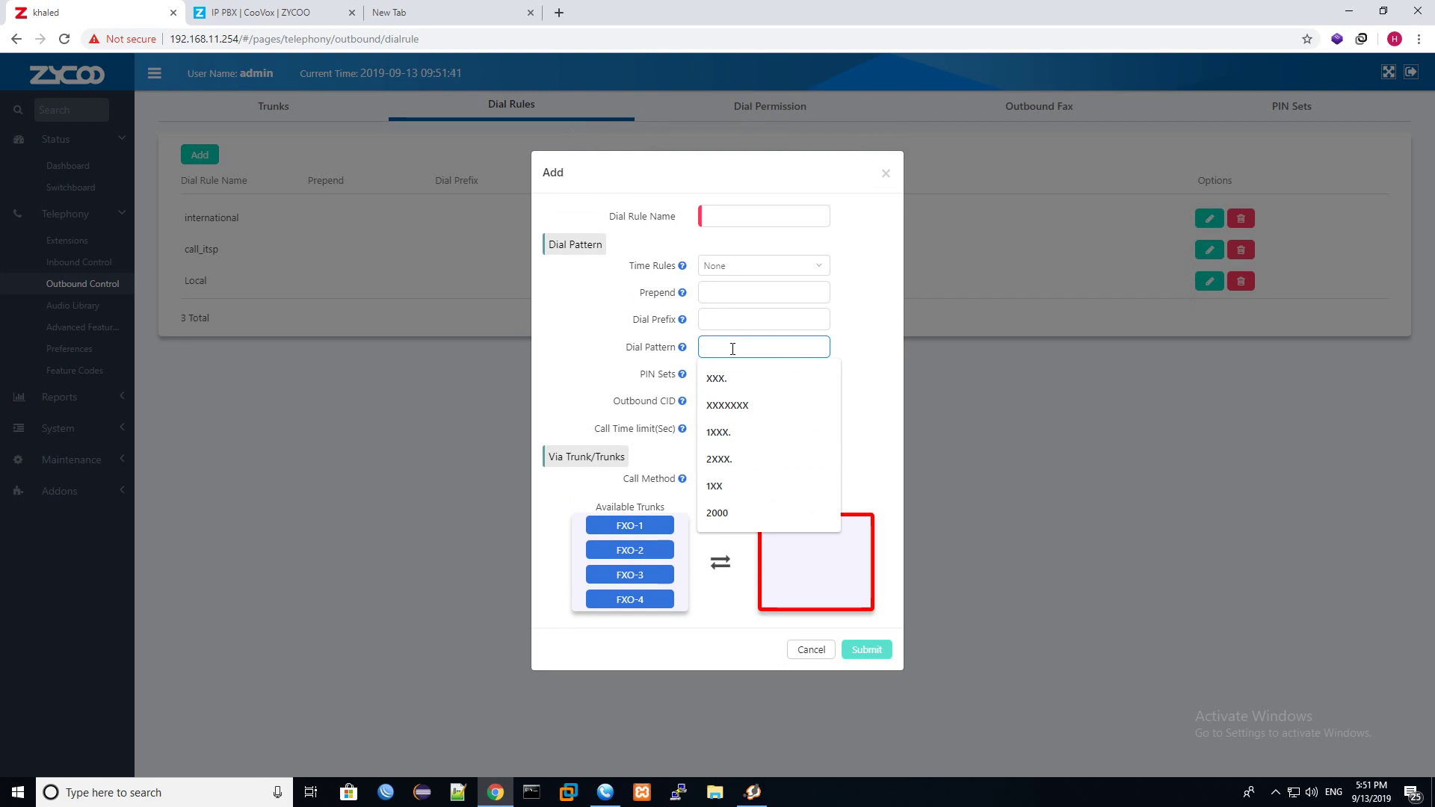
{"action": "type", "text": "9"}
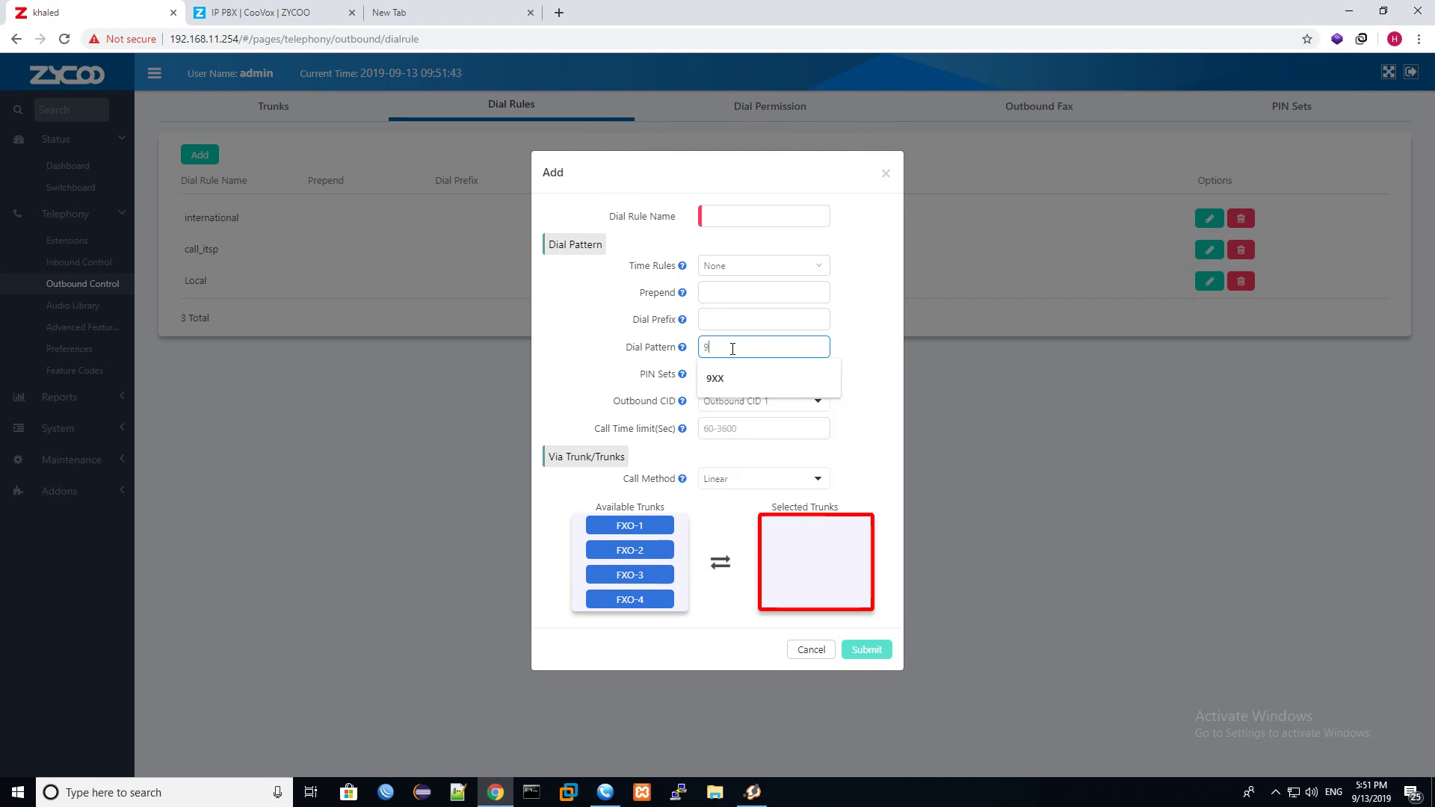
{"action": "type", "text": "XXXXXXX"}
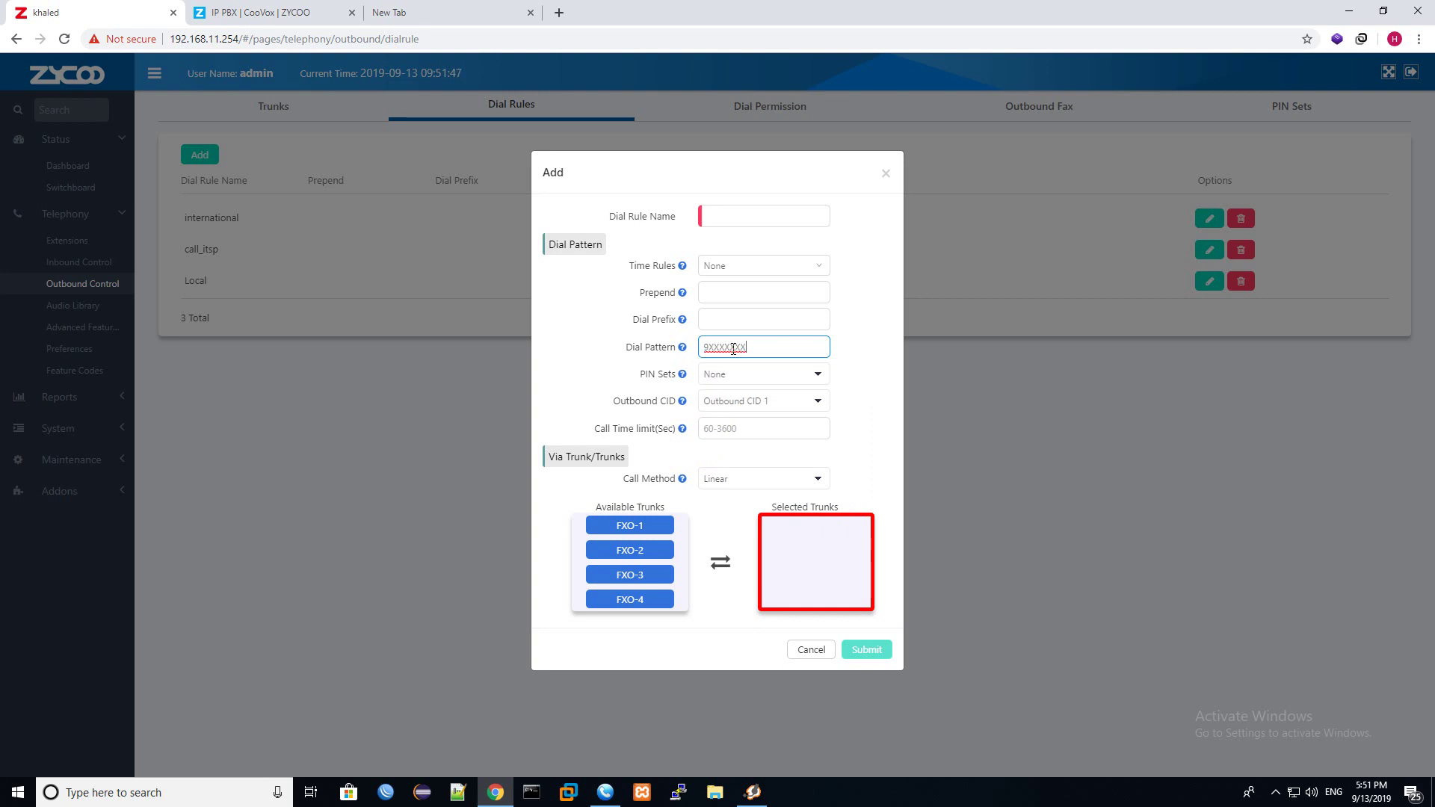
{"action": "left_click_drag", "start_coordinate": [704, 348], "coordinate": [732, 349]}
{"action": "left_click_drag", "start_coordinate": [718, 349], "coordinate": [763, 350]}
{"action": "type", "text": "9XX"}
{"action": "left_click", "coordinate": [708, 355], "text": "shift"}
Route the rule over trunk FXO-1, name it UN_NUMBERS and save it.
{"action": "left_click", "coordinate": [653, 529]}
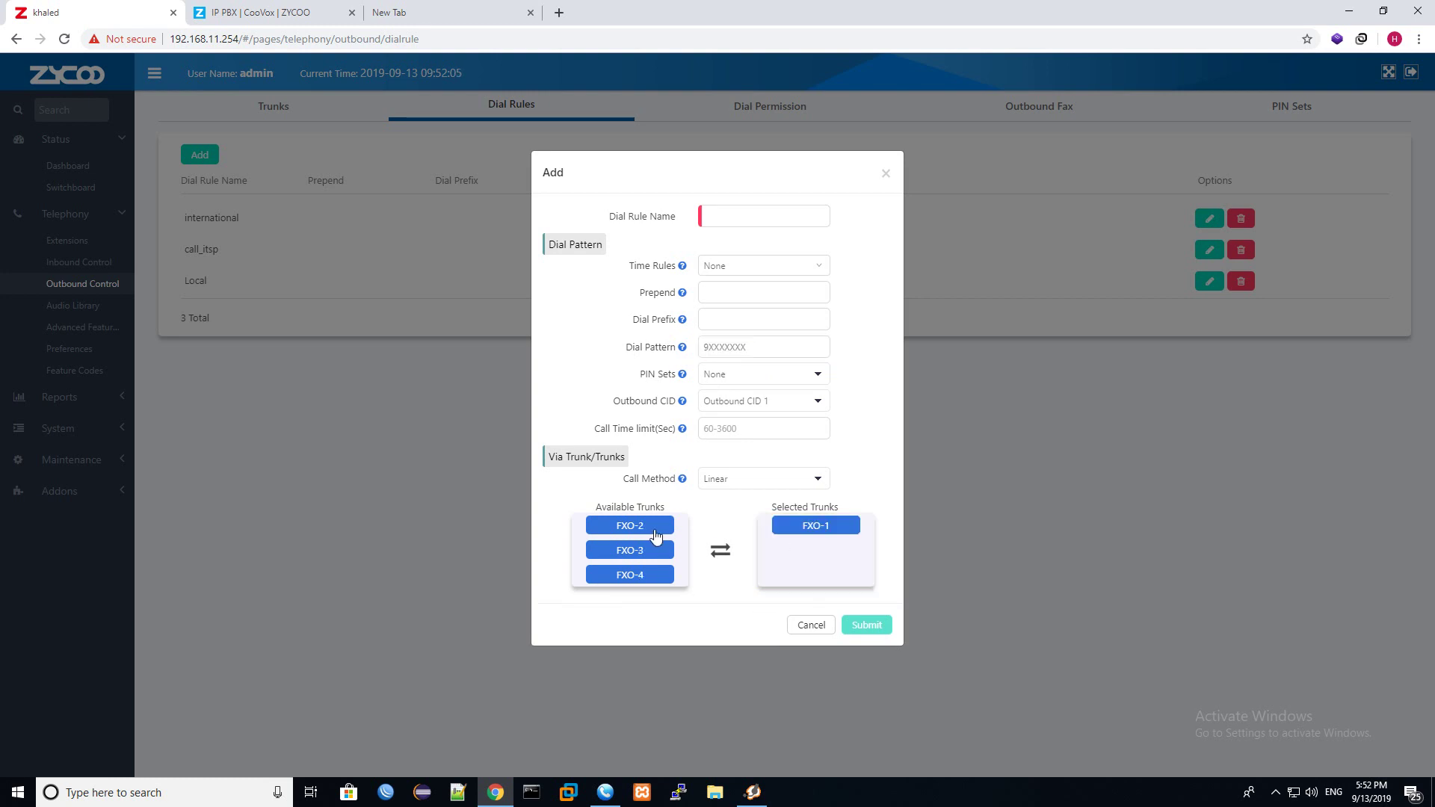
{"action": "left_click", "coordinate": [740, 216]}
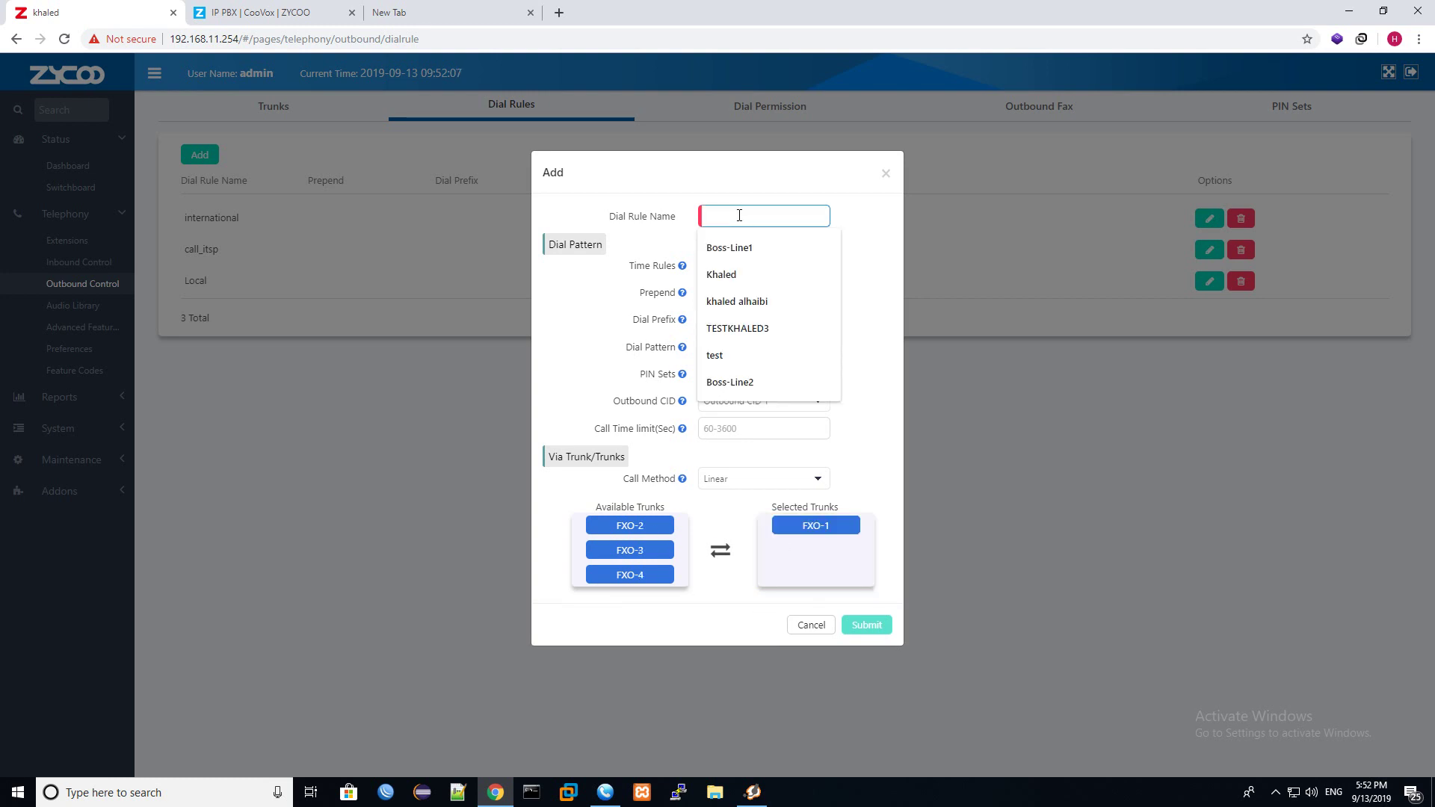
{"action": "type", "text": "UN_N"}
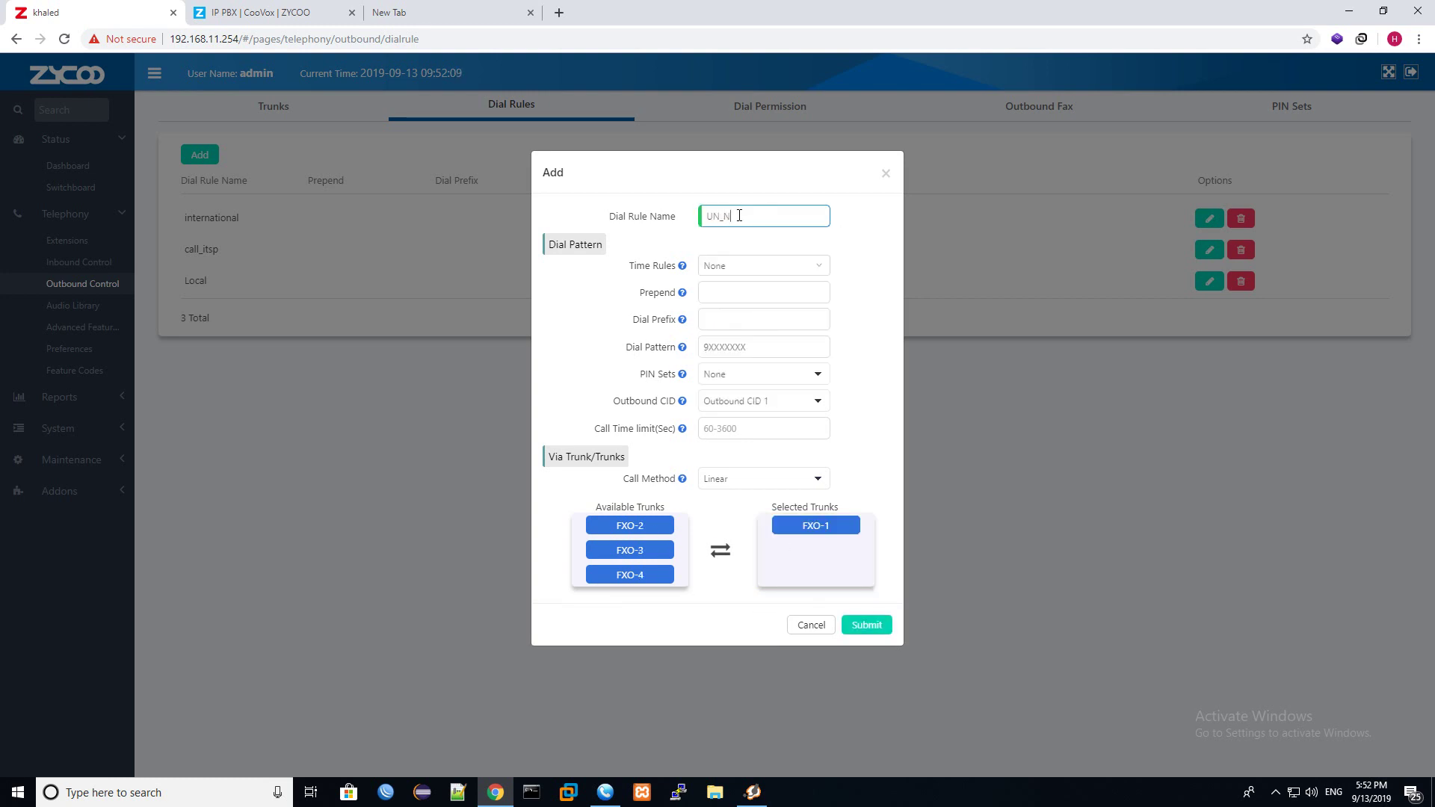
{"action": "type", "text": "UMBERS"}
{"action": "left_click", "coordinate": [865, 626]}
{"action": "left_click", "coordinate": [797, 118]}
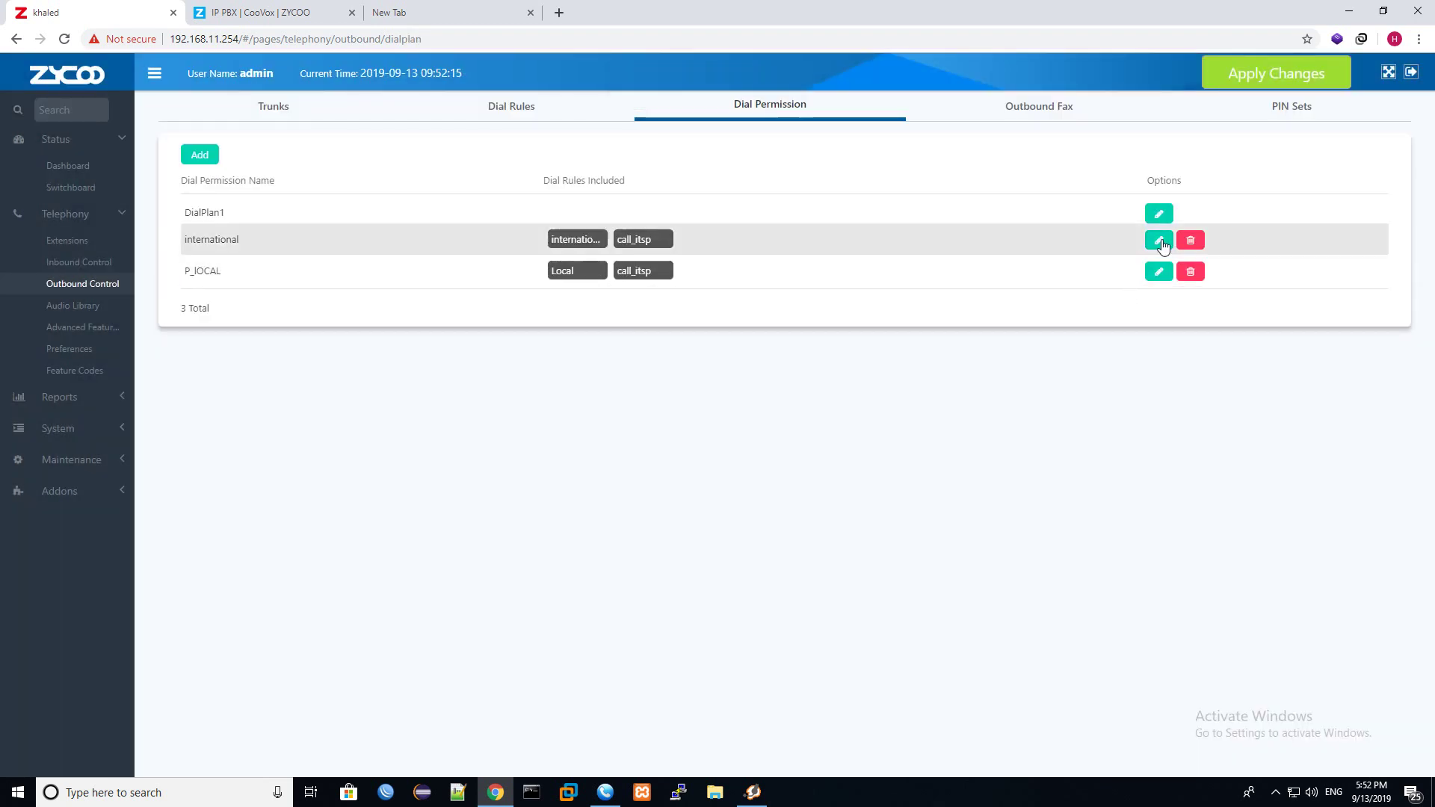
Add UN_NUMBERS to the P_LOCAL dial permission's selected rules and save it.
{"action": "left_click", "coordinate": [1159, 271]}
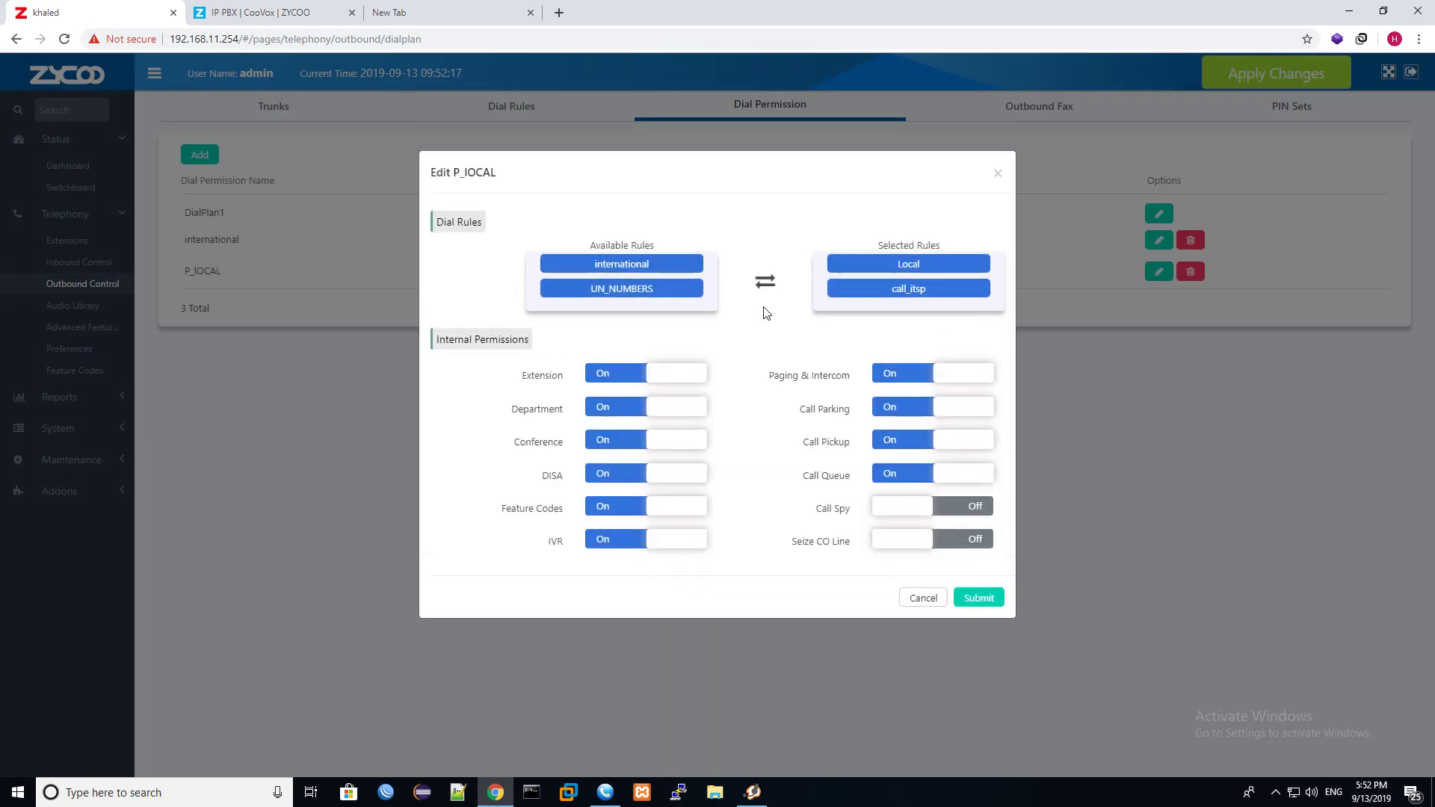
{"action": "left_click", "coordinate": [628, 289]}
{"action": "left_click", "coordinate": [979, 598]}
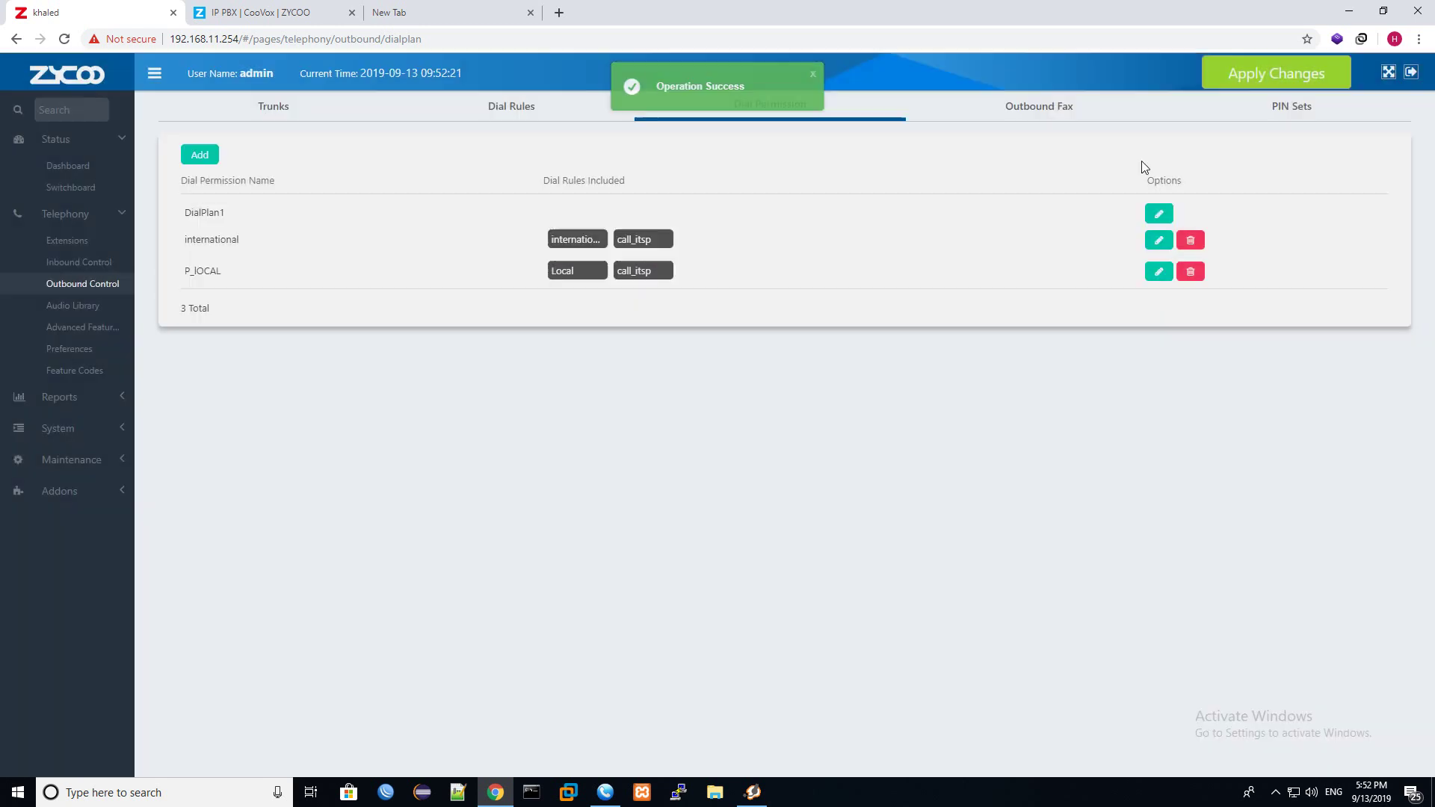
Apply the pending configuration changes and view the Switchboard extension status.
{"action": "left_click", "coordinate": [1231, 74]}
{"action": "left_click", "coordinate": [873, 247]}
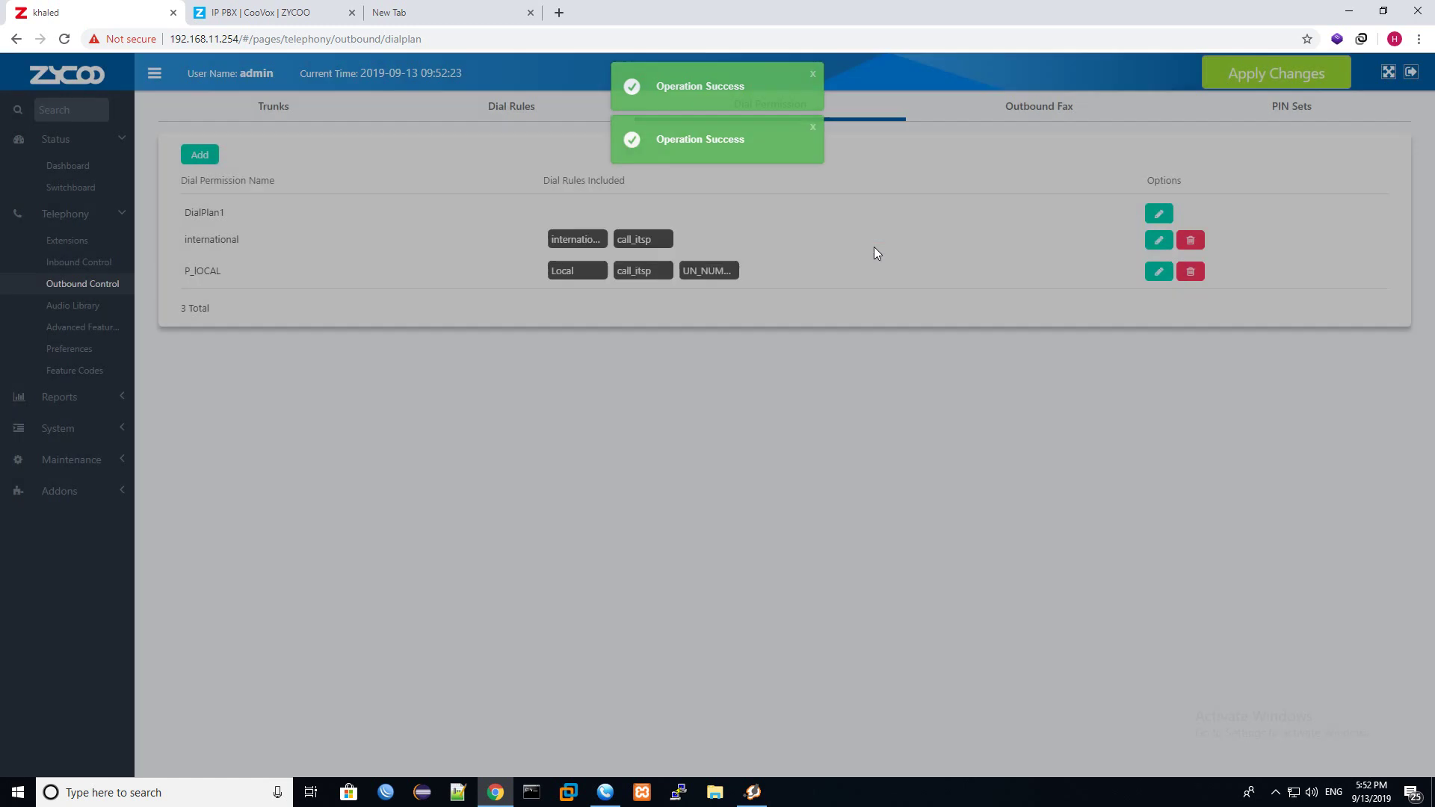
{"action": "left_click", "coordinate": [82, 192]}
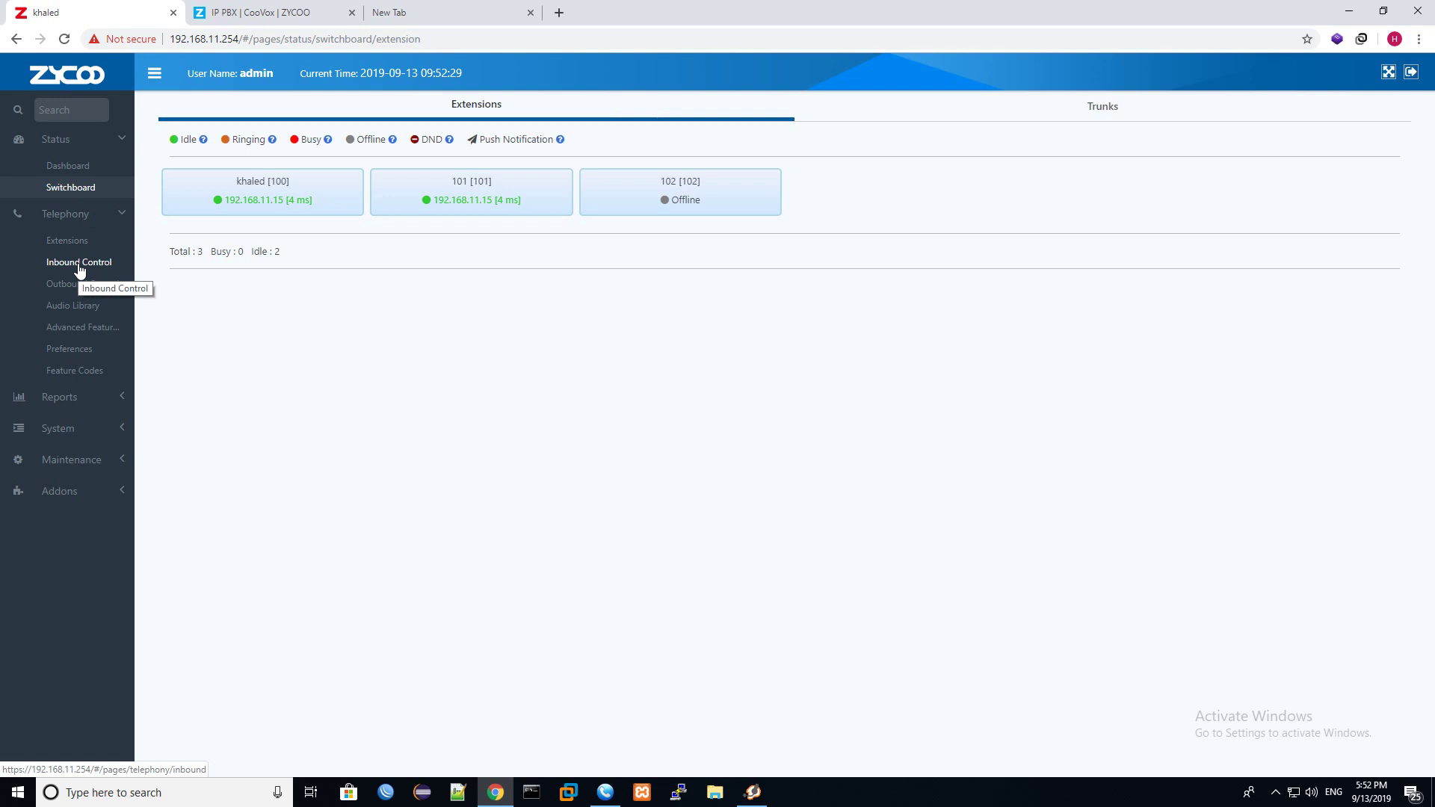
Check on the Trunks status page that analog line 1 shows Connected.
{"action": "left_click", "coordinate": [1115, 110]}
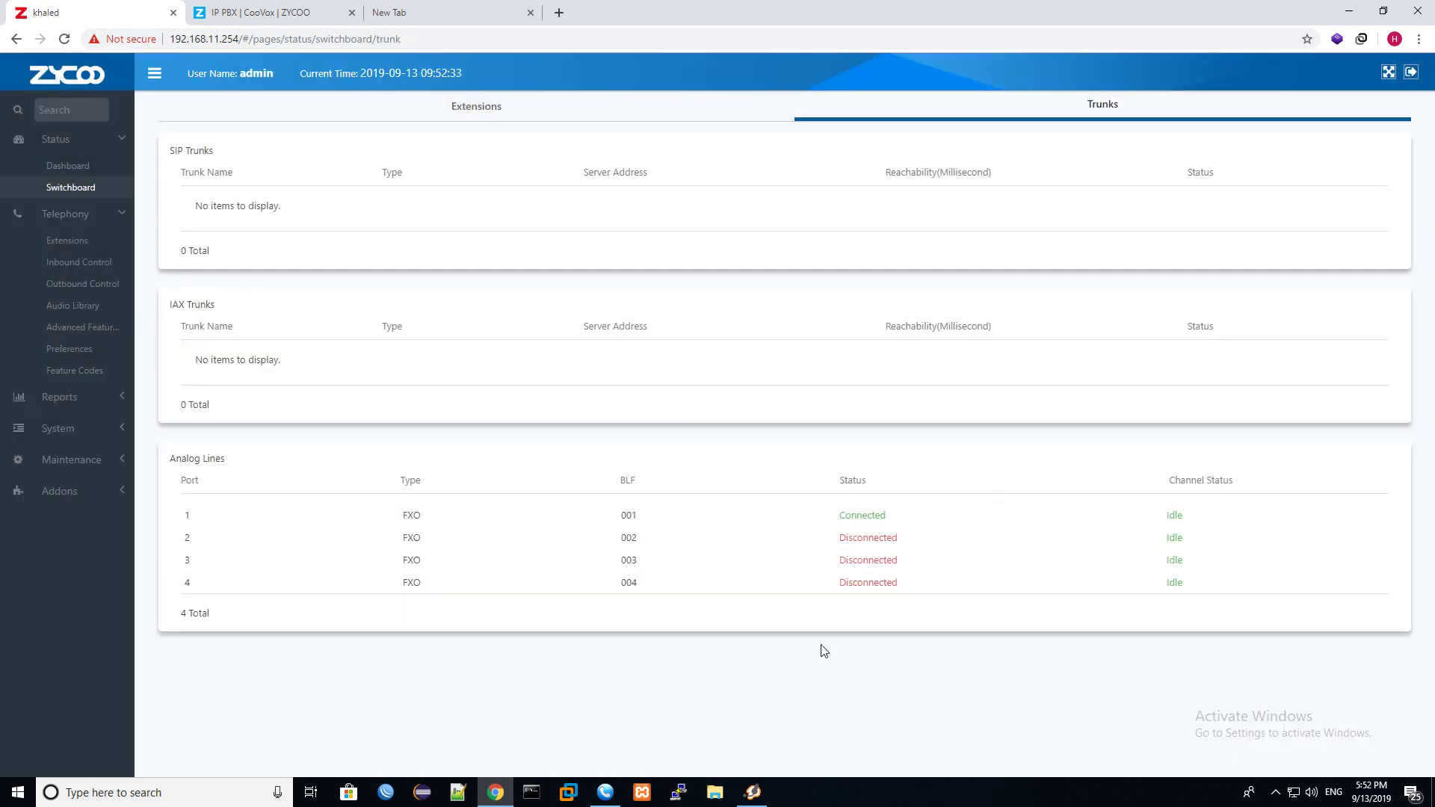
{"action": "double_click", "coordinate": [871, 519]}
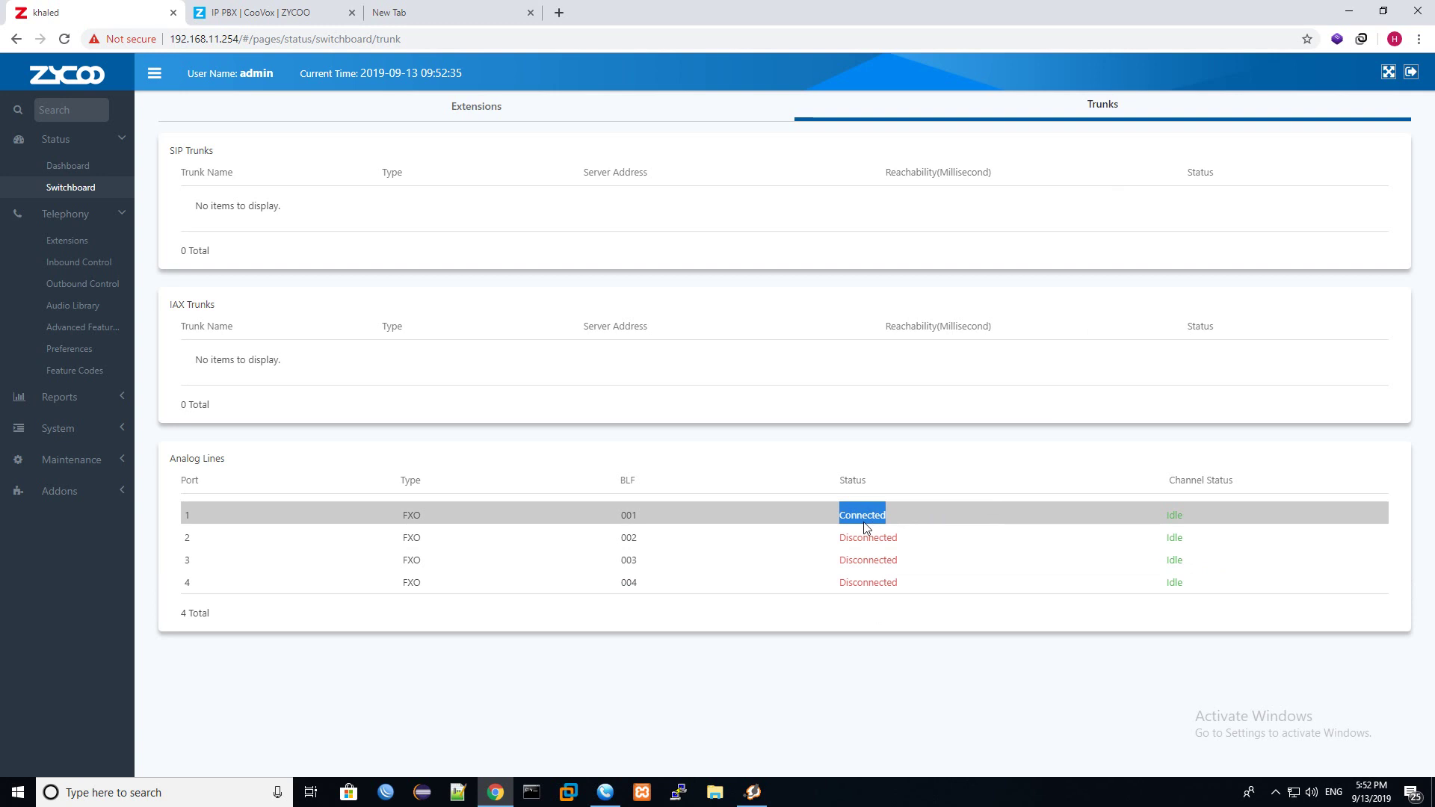
{"action": "left_click", "coordinate": [605, 793]}
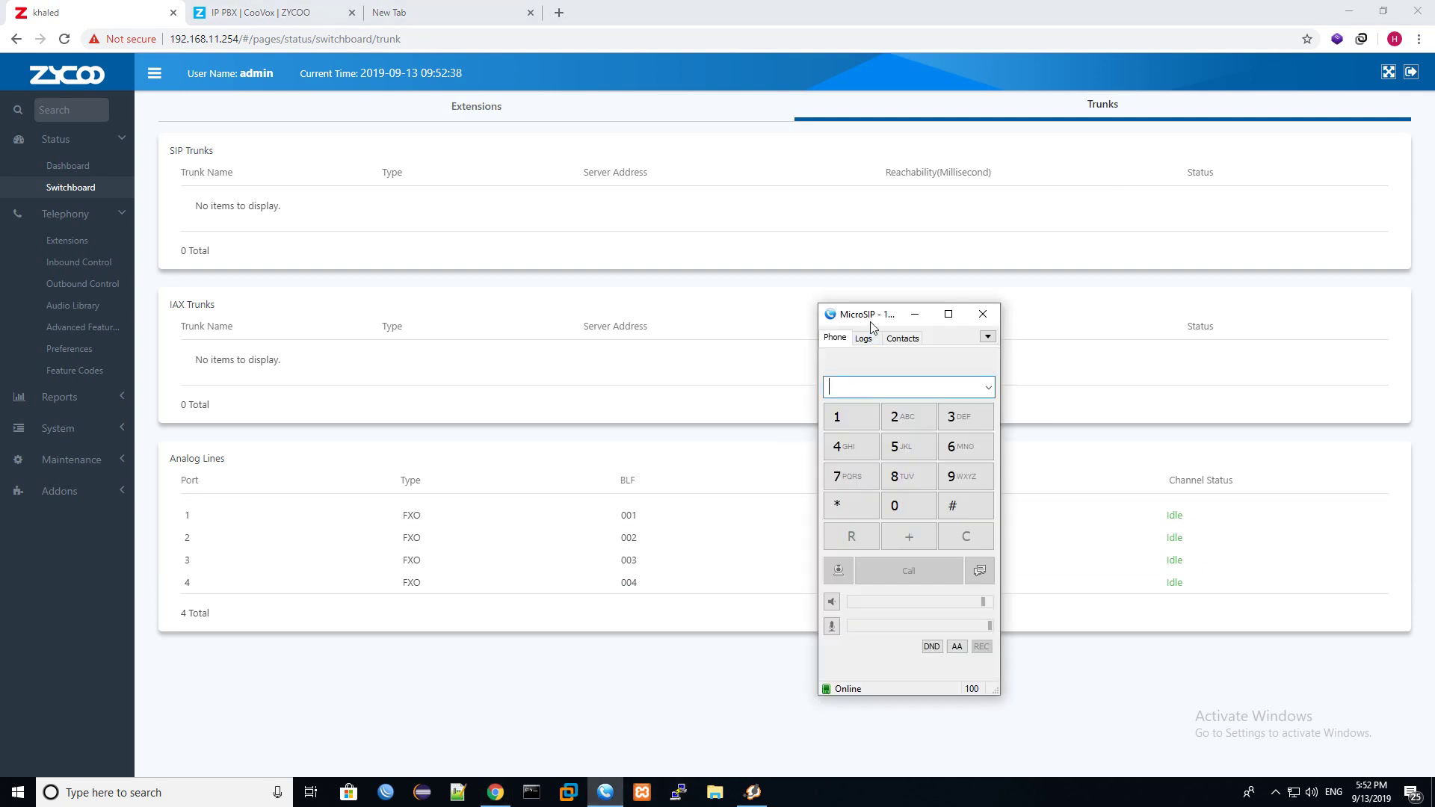
{"action": "left_click_drag", "start_coordinate": [871, 326], "coordinate": [328, 359]}
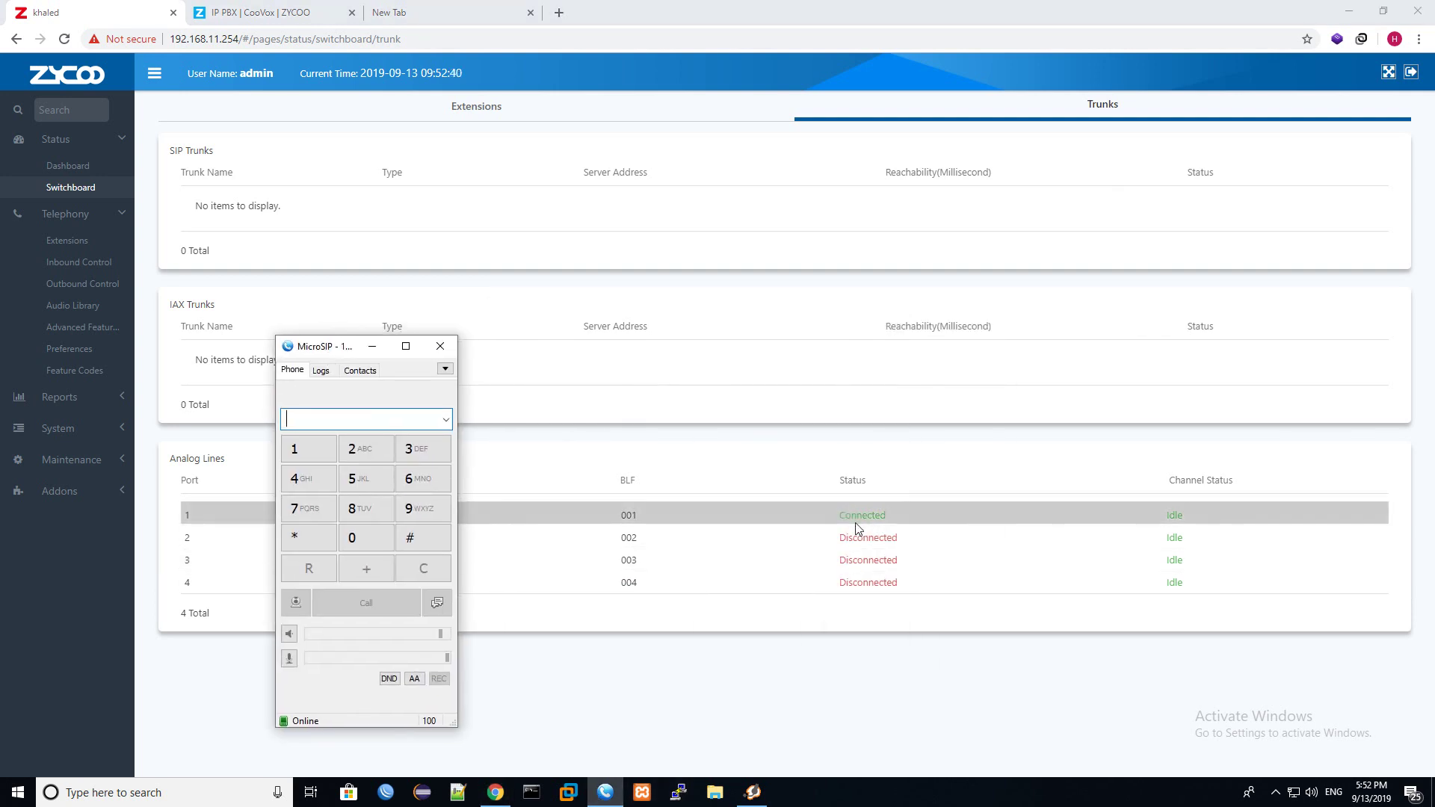
Call 9002 from MicroSIP and confirm analog port 1 shows InUse.
{"action": "type", "text": "900"}
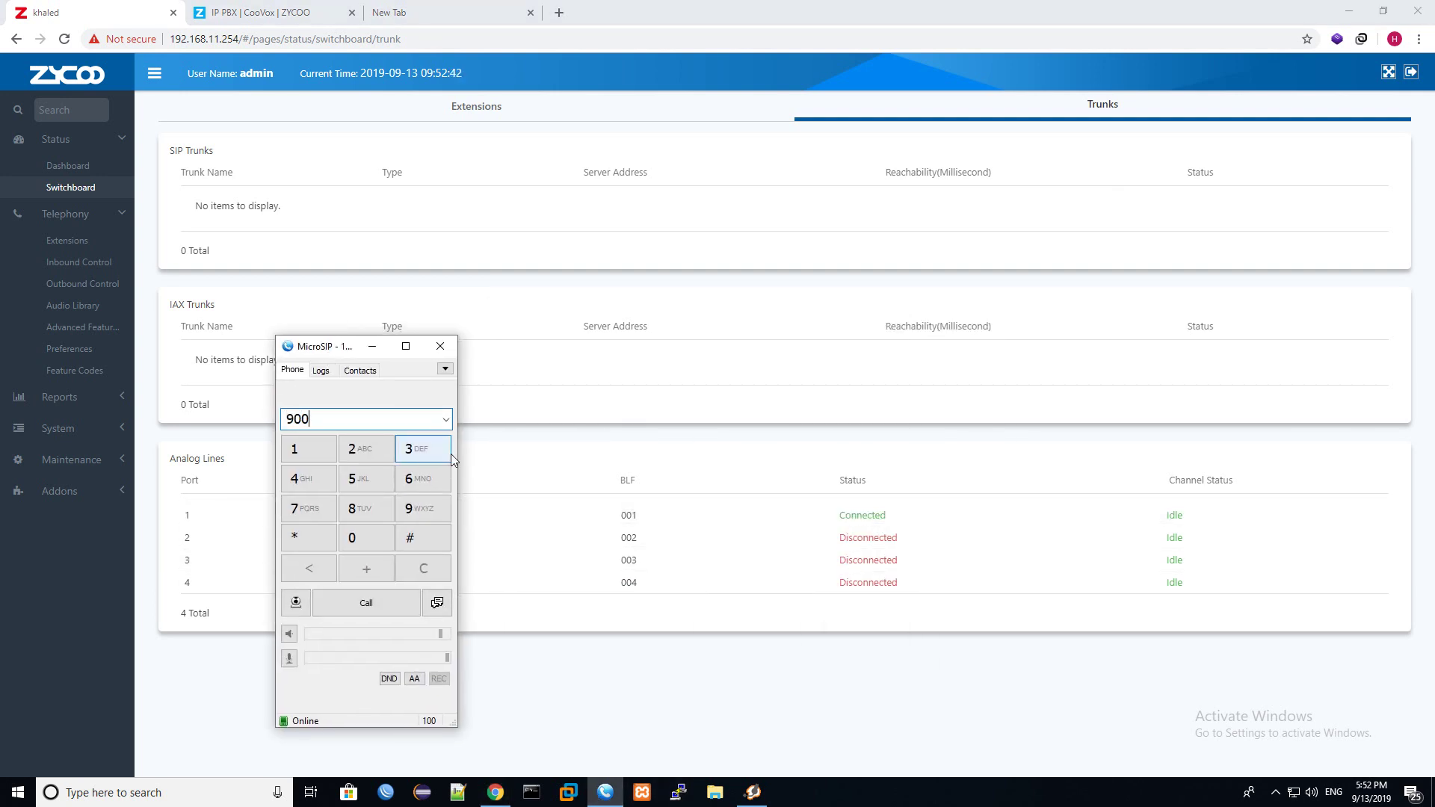
{"action": "left_click", "coordinate": [373, 600]}
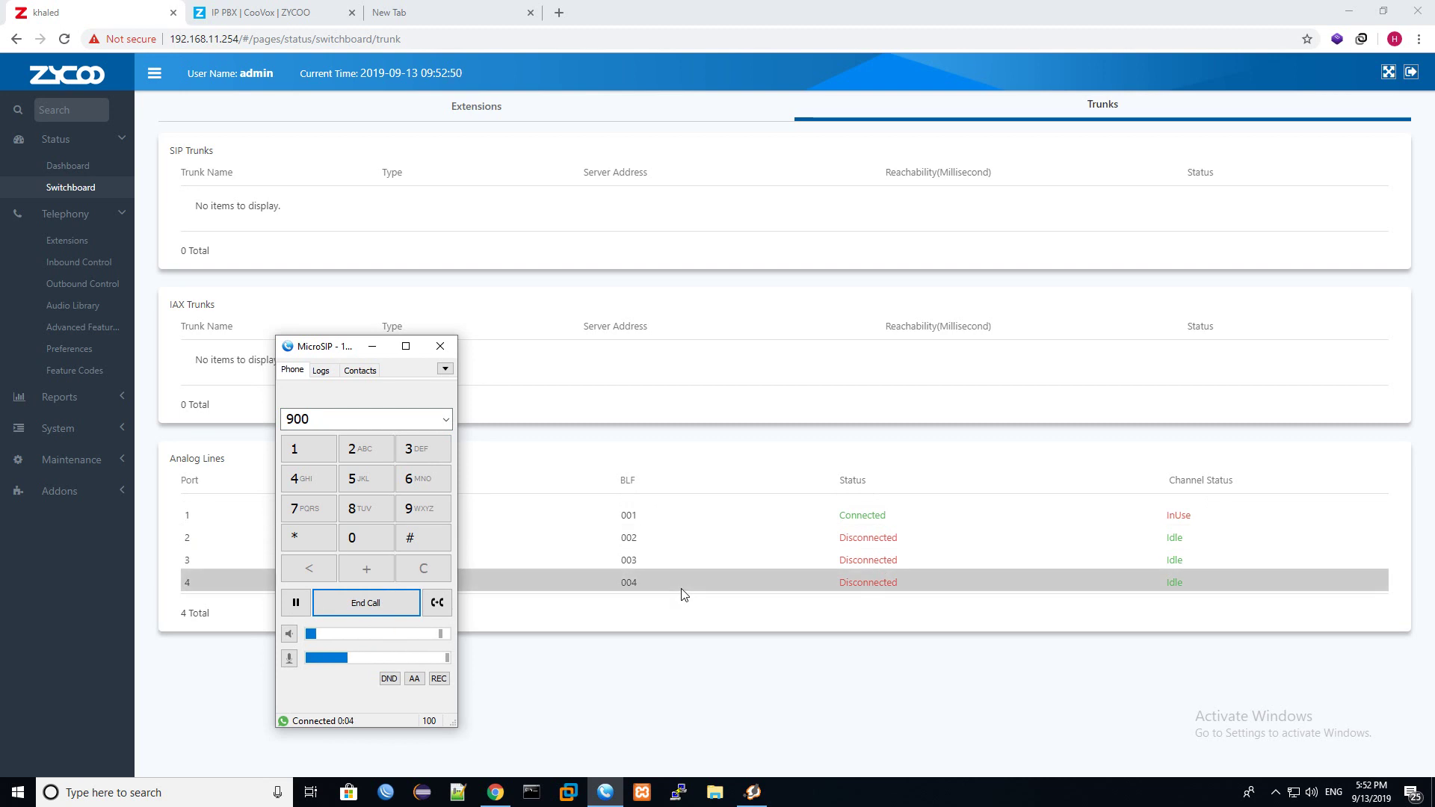
{"action": "left_click", "coordinate": [356, 456]}
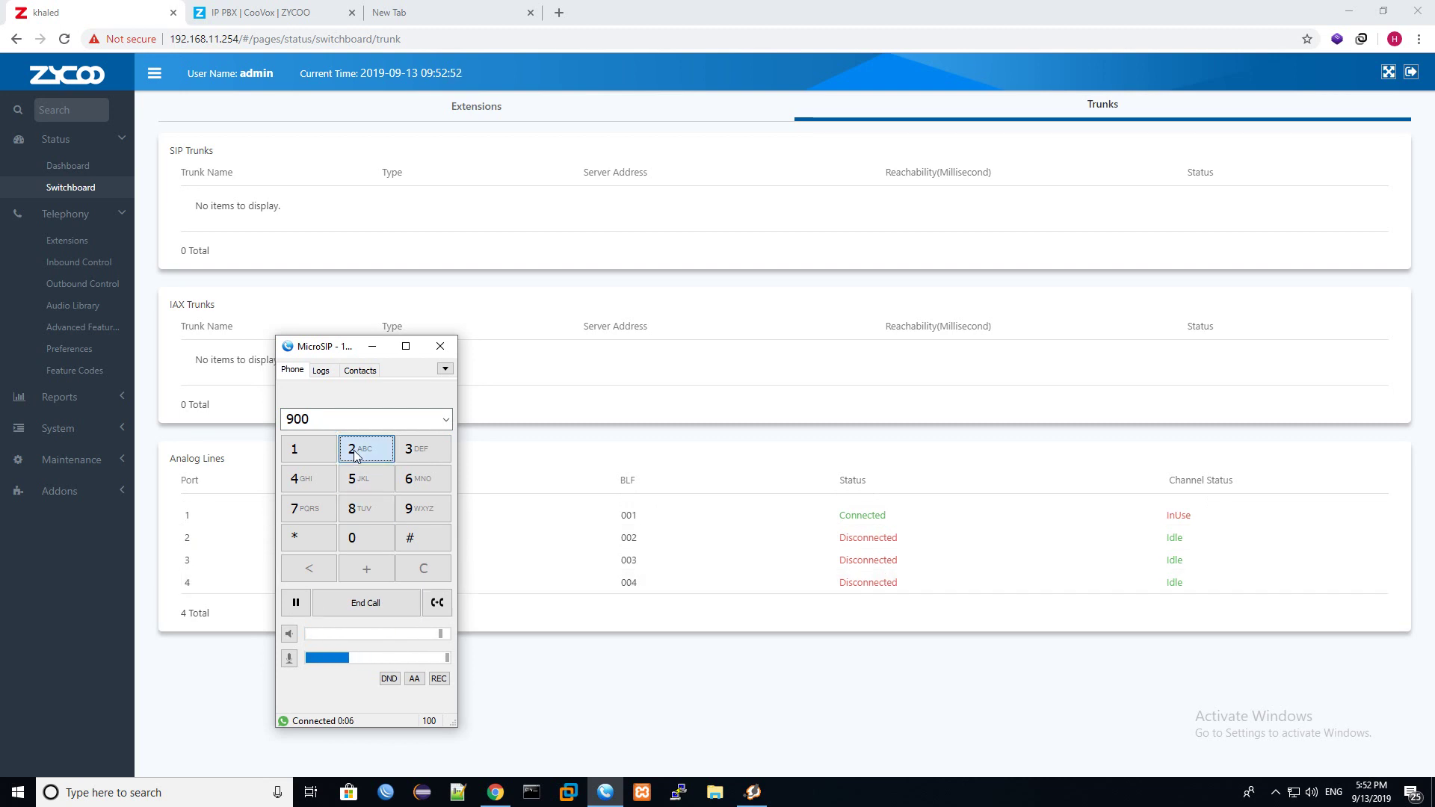
{"action": "left_click", "coordinate": [74, 187]}
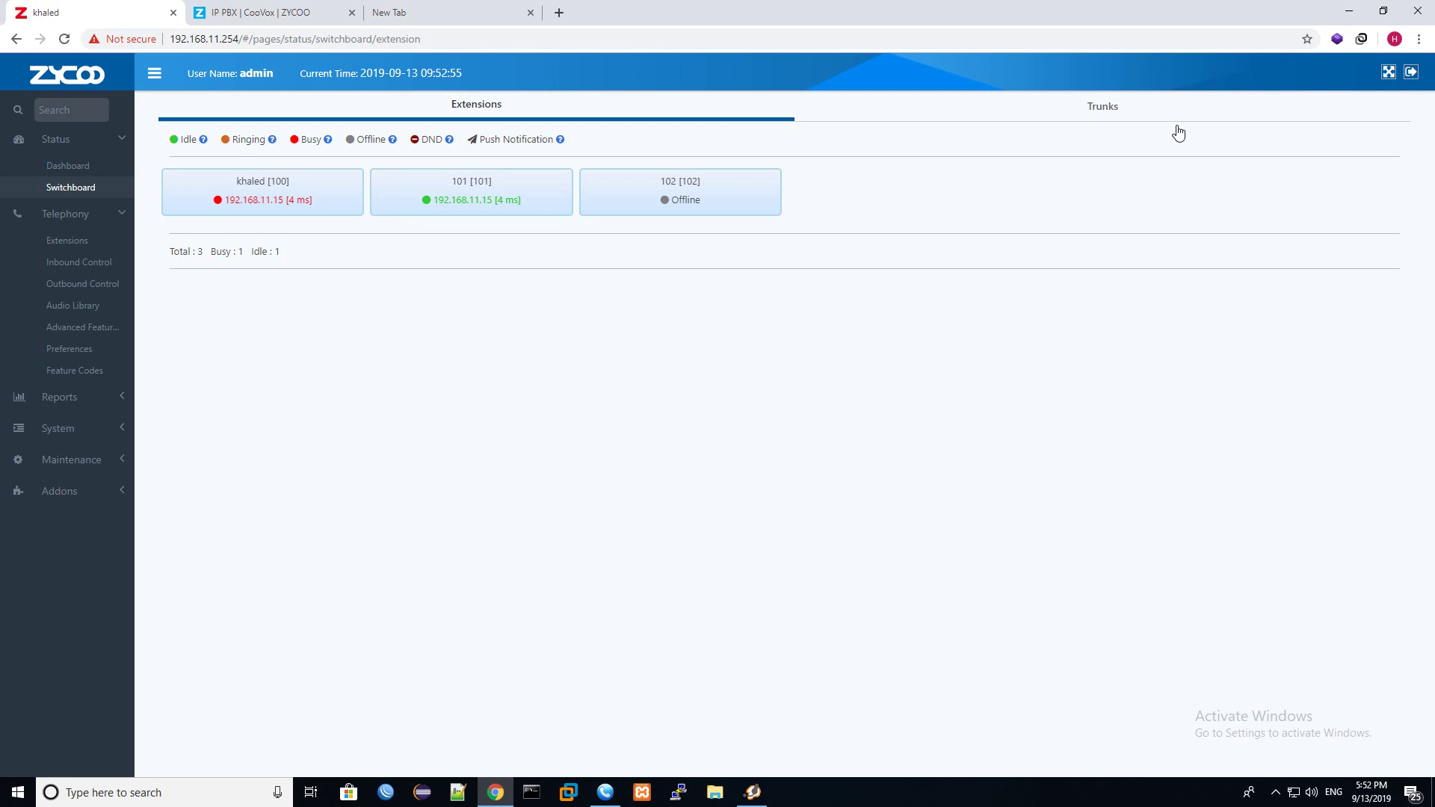
{"action": "left_click", "coordinate": [1176, 133]}
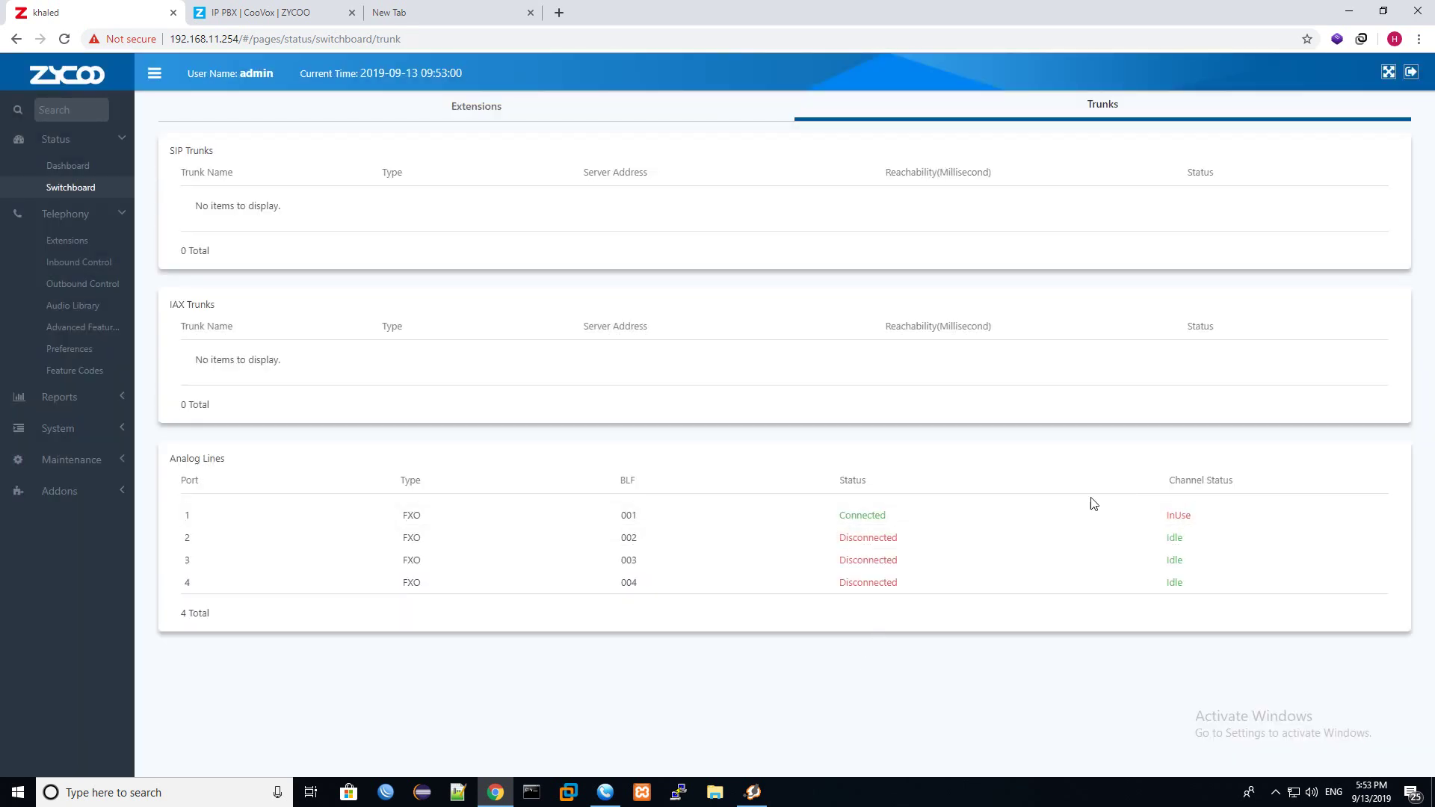
{"action": "double_click", "coordinate": [1179, 516]}
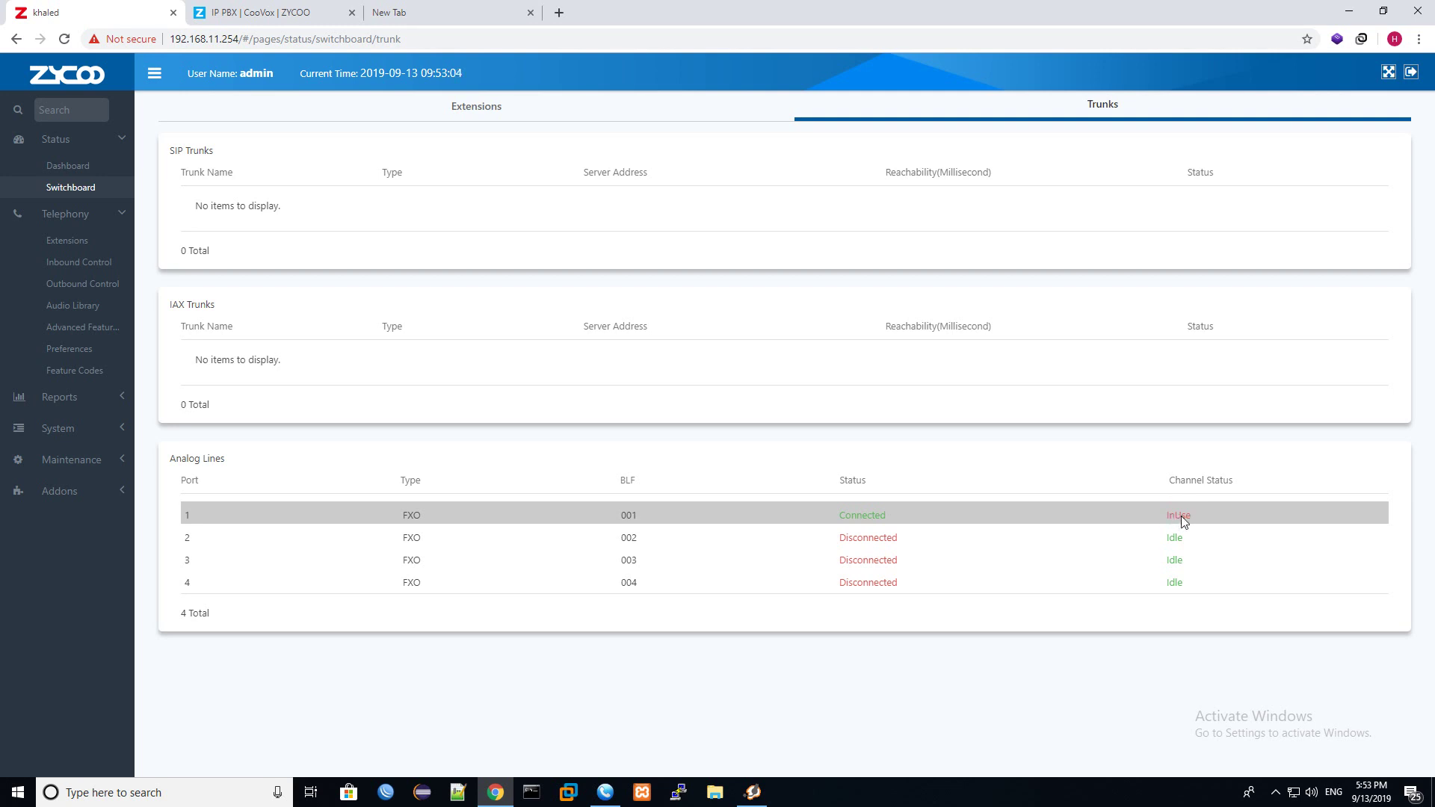
Hang up the MicroSIP test call and return to the line status.
{"action": "left_click", "coordinate": [598, 796]}
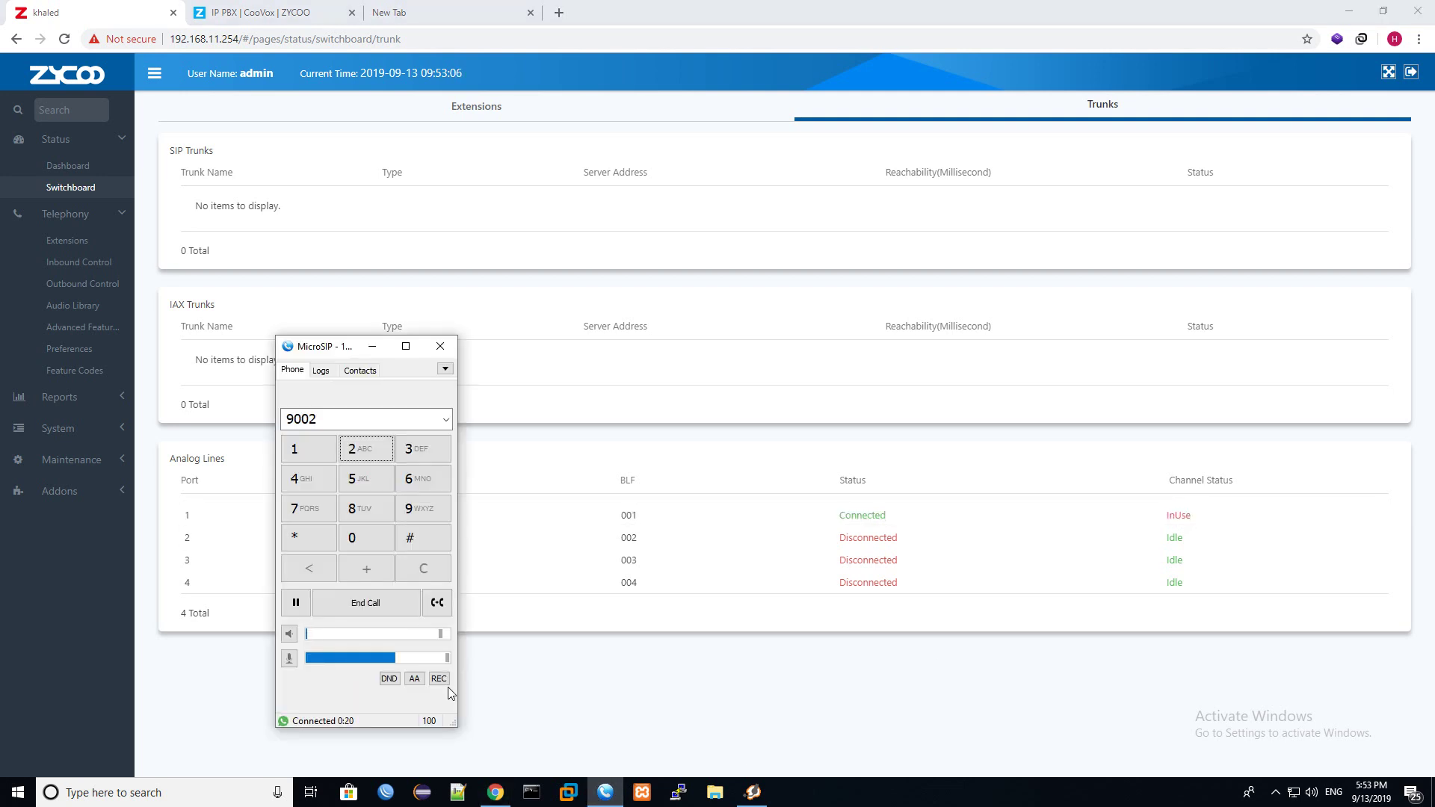
{"action": "left_click", "coordinate": [363, 603]}
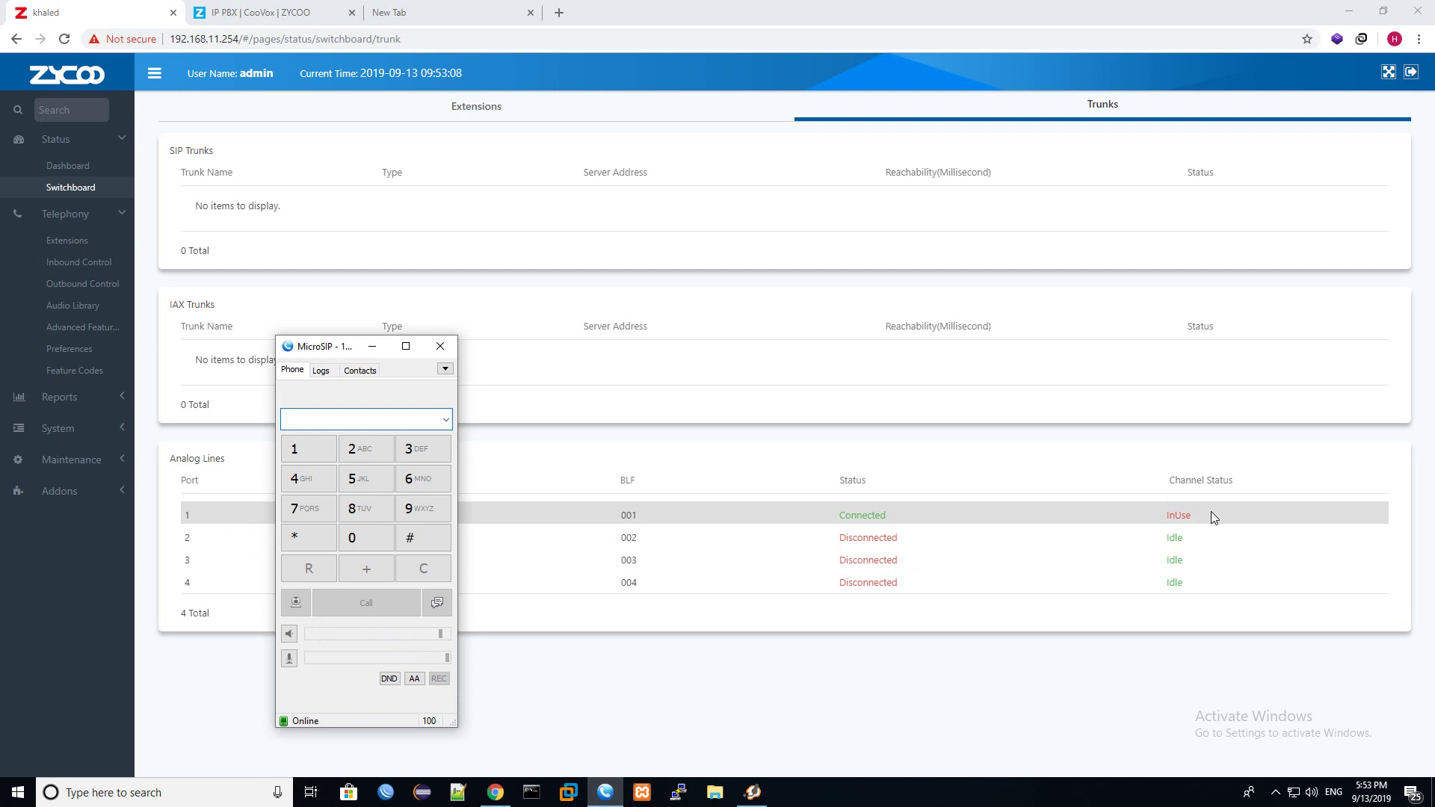
{"action": "left_click", "coordinate": [1177, 516]}
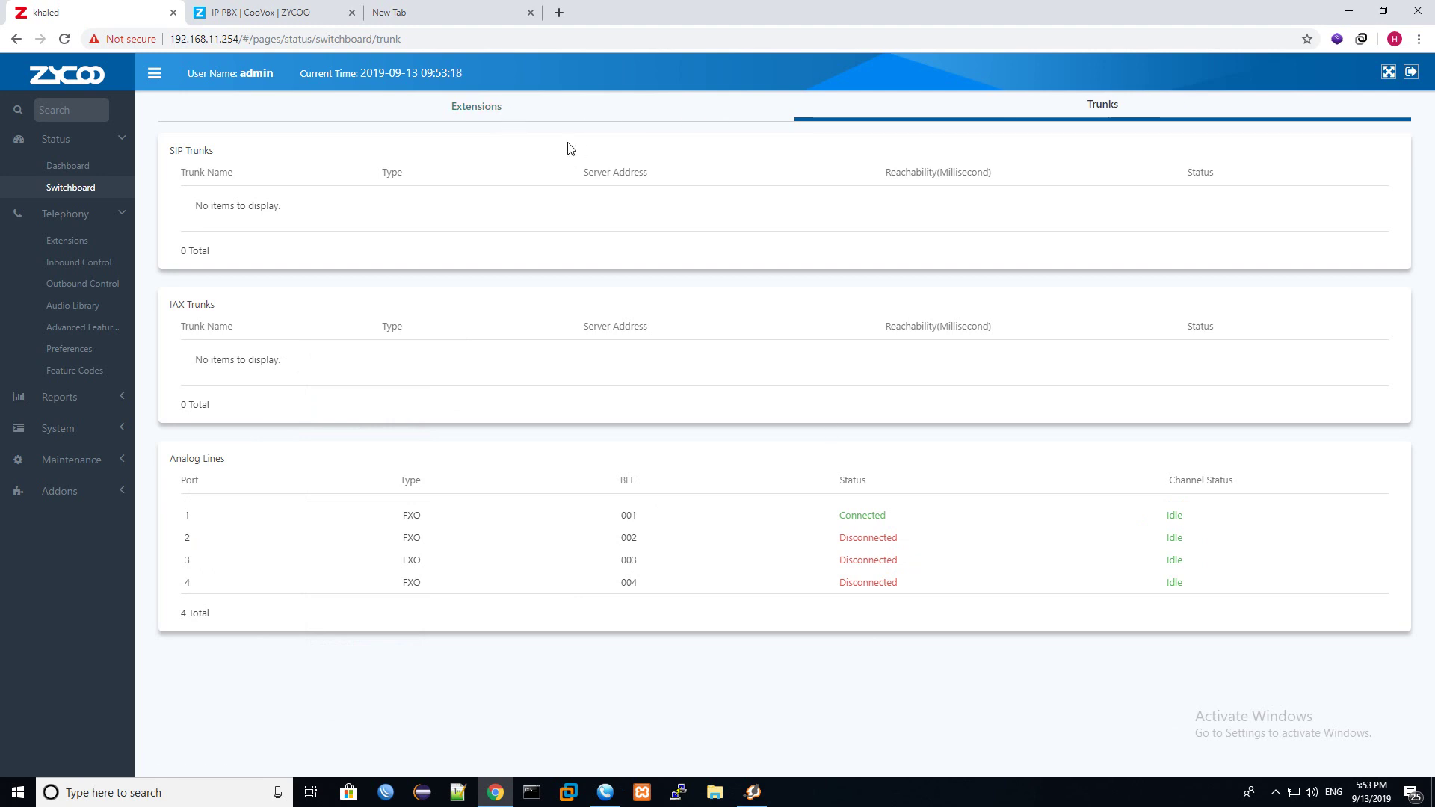
Review the Switchboard extension status, then open the Dashboard with CPU, memory and storage gauges.
{"action": "left_click", "coordinate": [545, 105]}
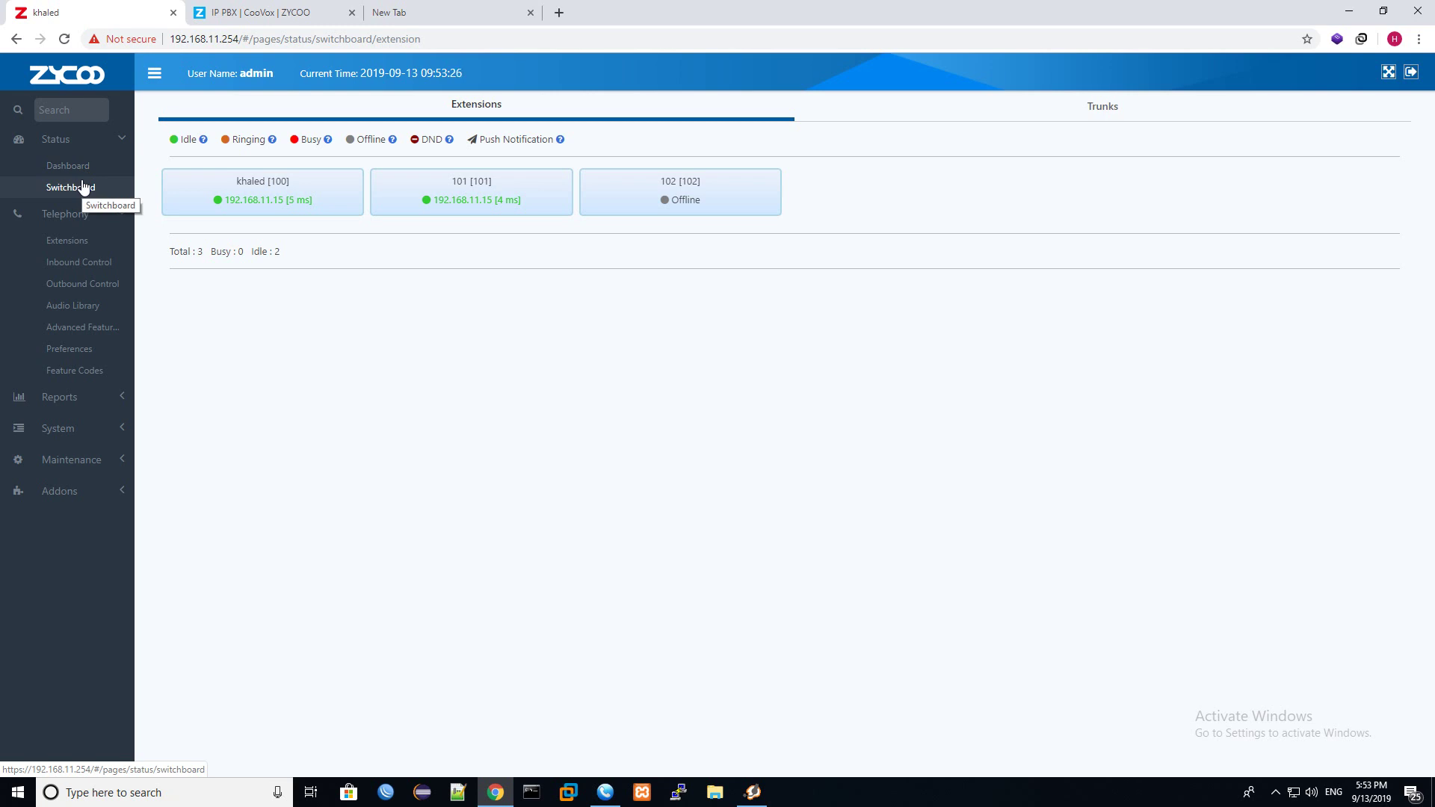
{"action": "left_click", "coordinate": [101, 166]}
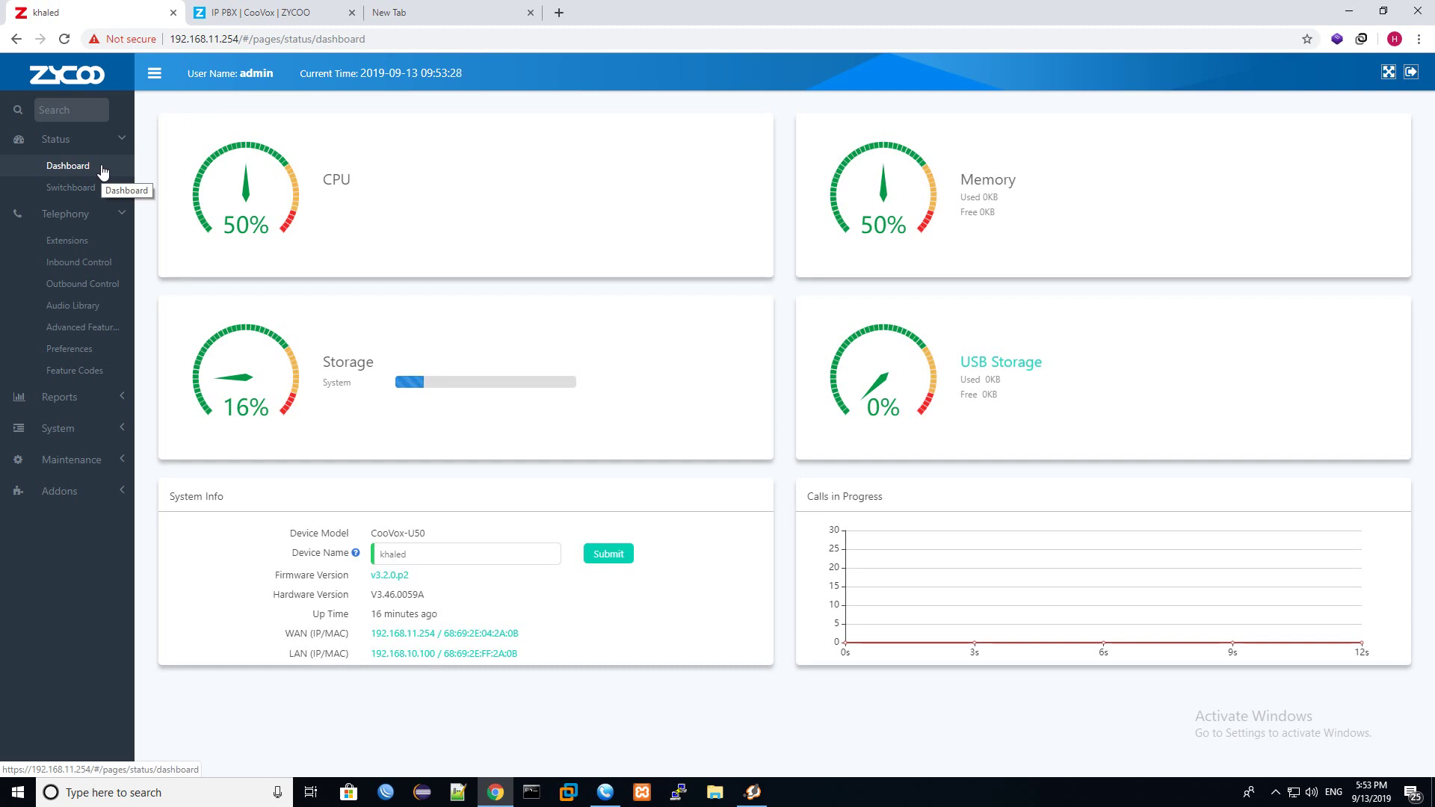